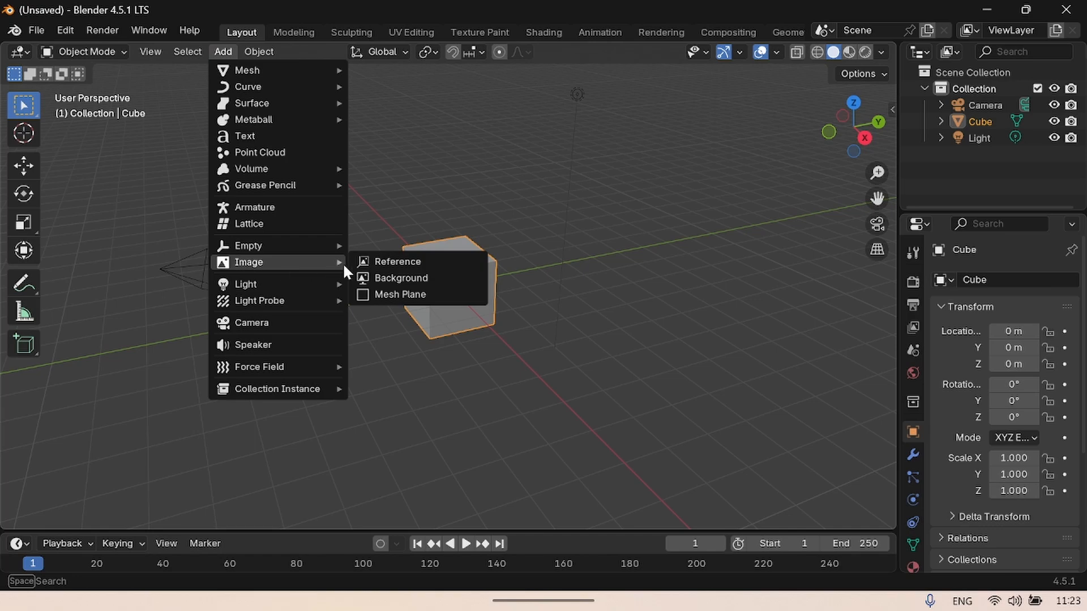
Add the pngtree white western-style cup and plate PNG from Downloads as a reference image and delete the default cube
left_click(390, 261)
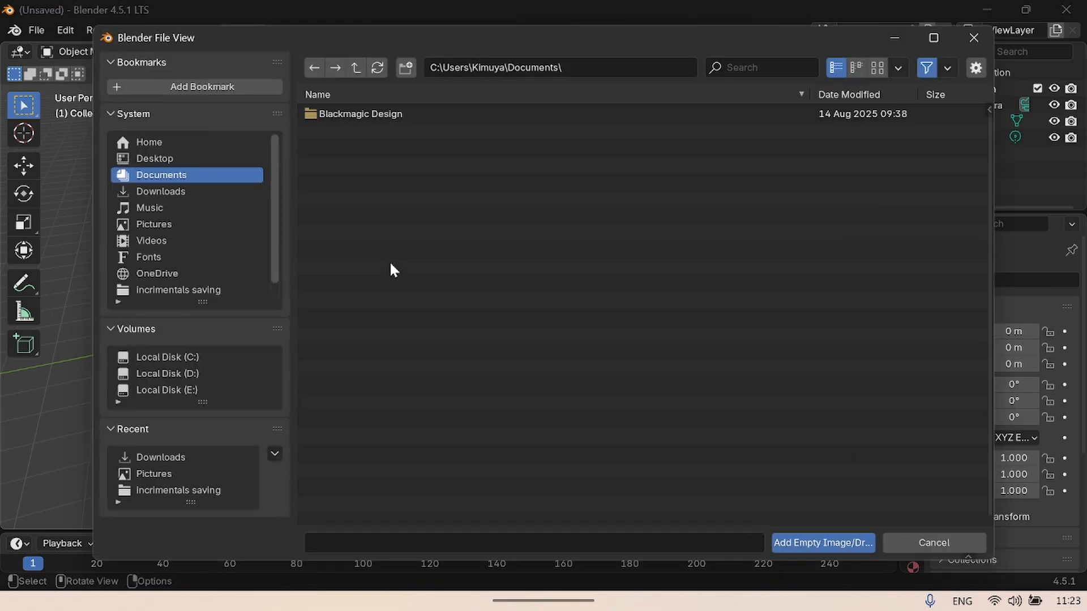
left_click(181, 192)
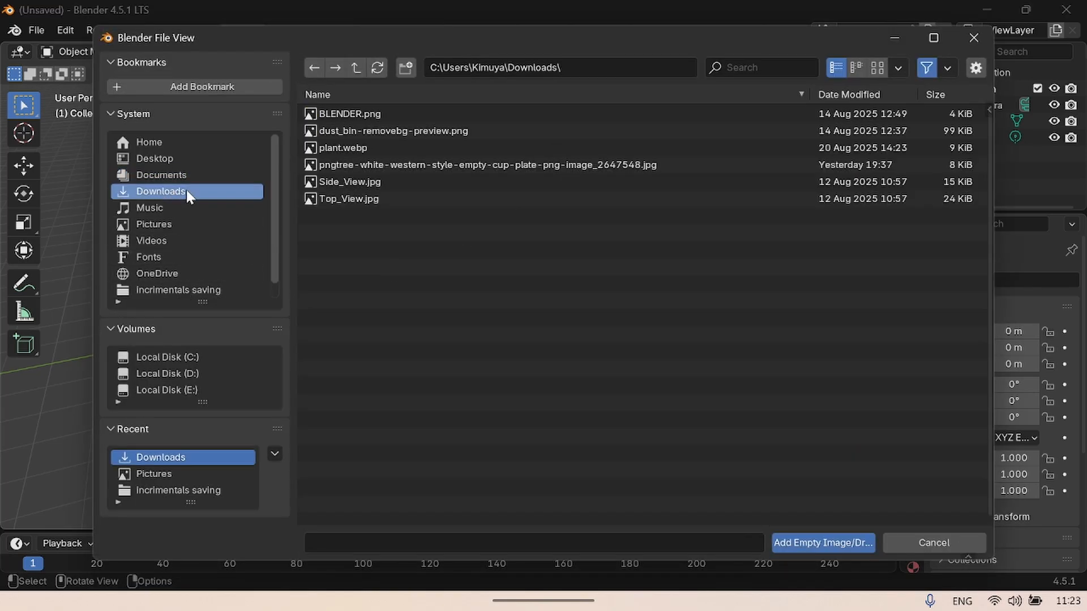
left_click(517, 164)
left_click(803, 540)
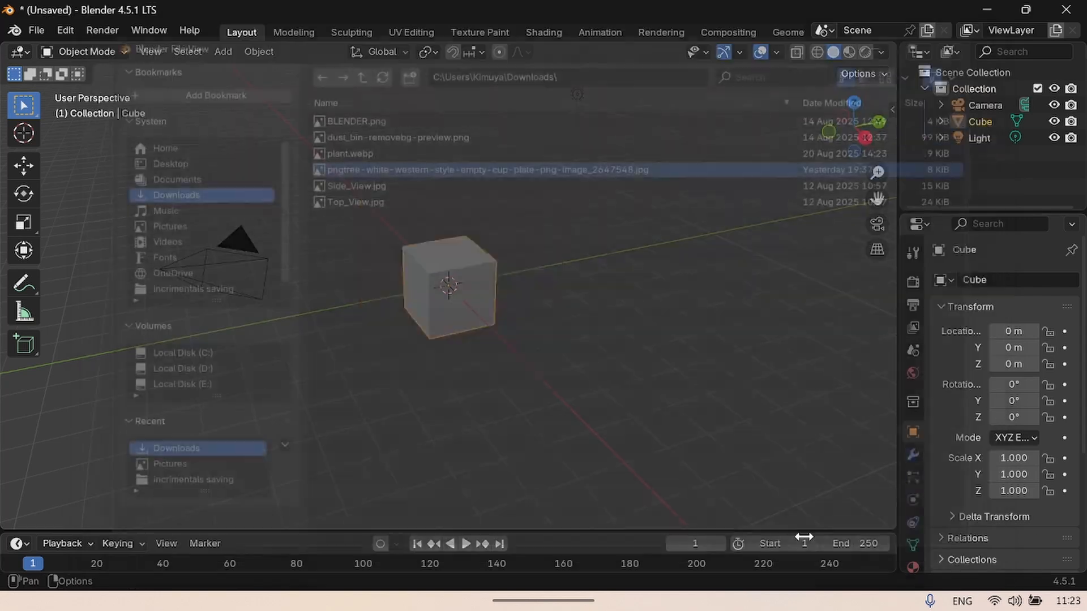
left_click(454, 296)
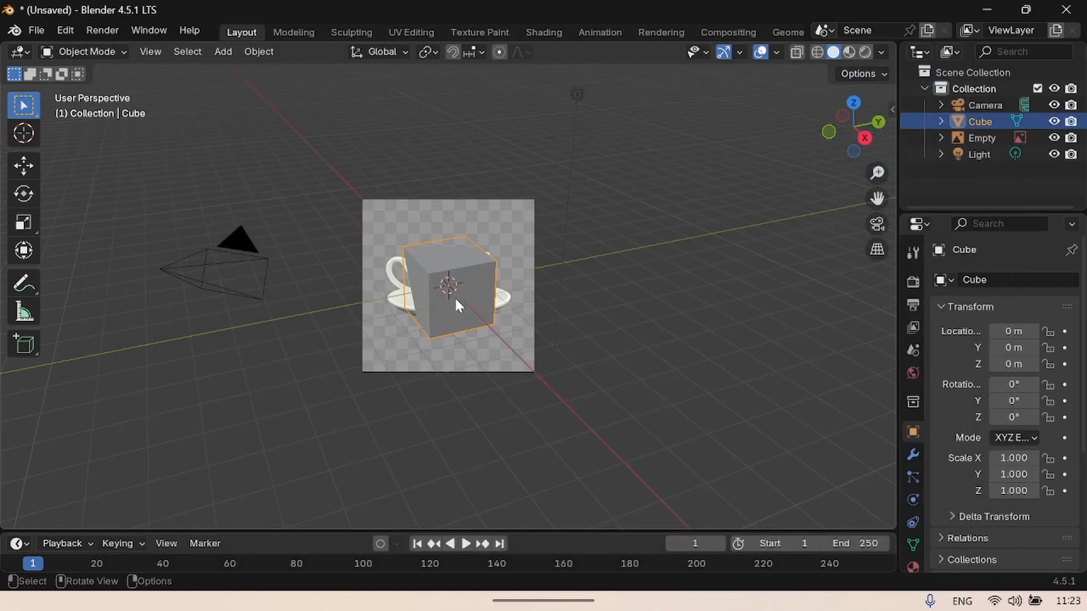
key("Delete")
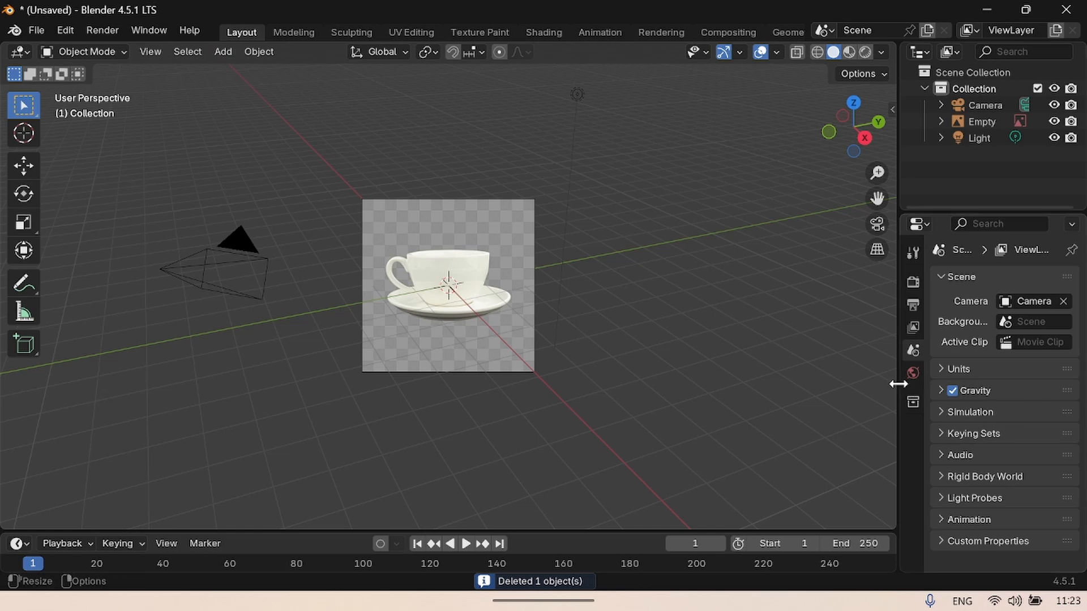
Enable opacity for the cup reference image and reduce it to about 0.484
left_click(422, 314)
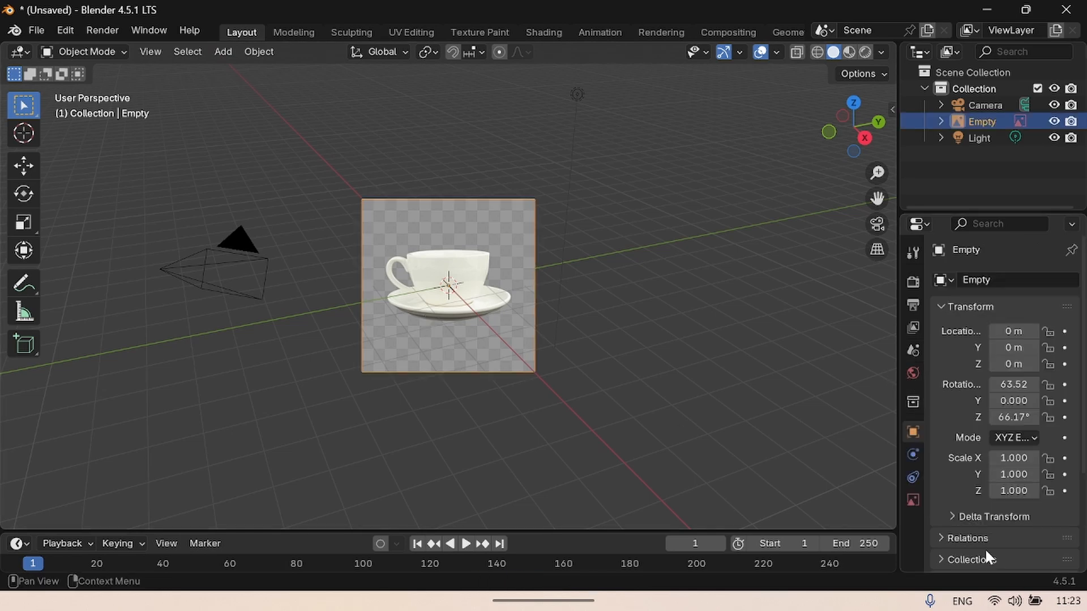
left_click(914, 498)
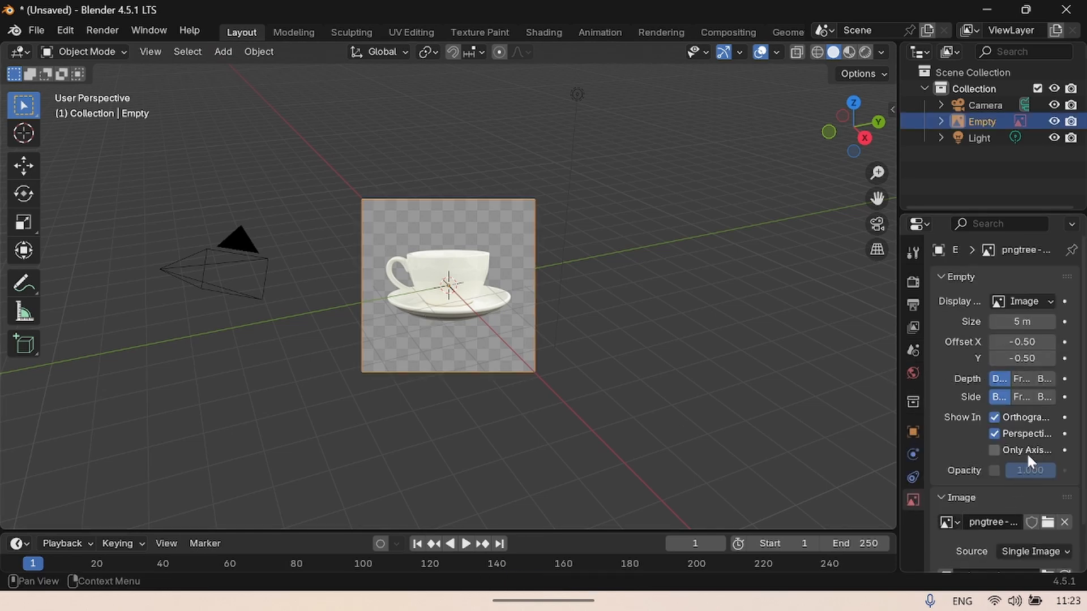
left_click(993, 473)
left_click_drag(1047, 468, 1021, 469)
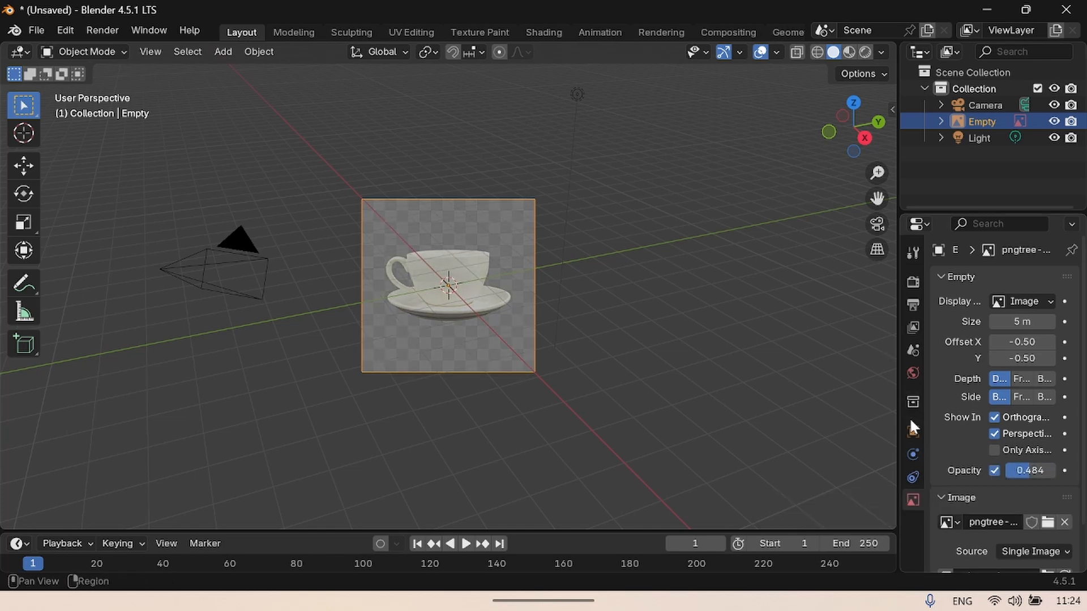
Set the reference image's rotation to 90° on X and 90° on Z
left_click(914, 432)
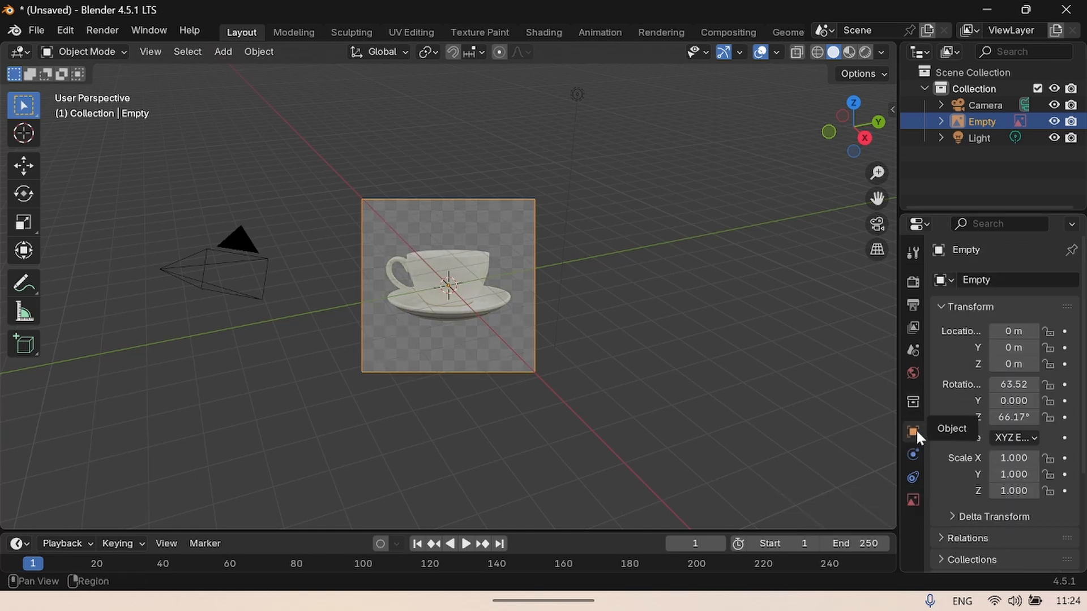
left_click(1017, 385)
type("90")
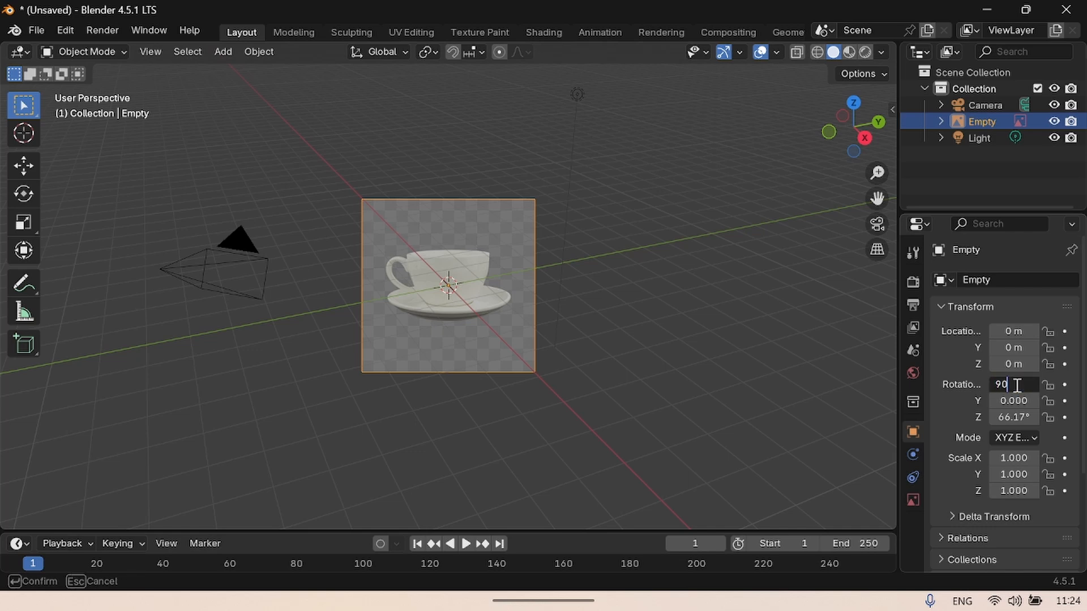
key("Return")
left_click(1004, 417)
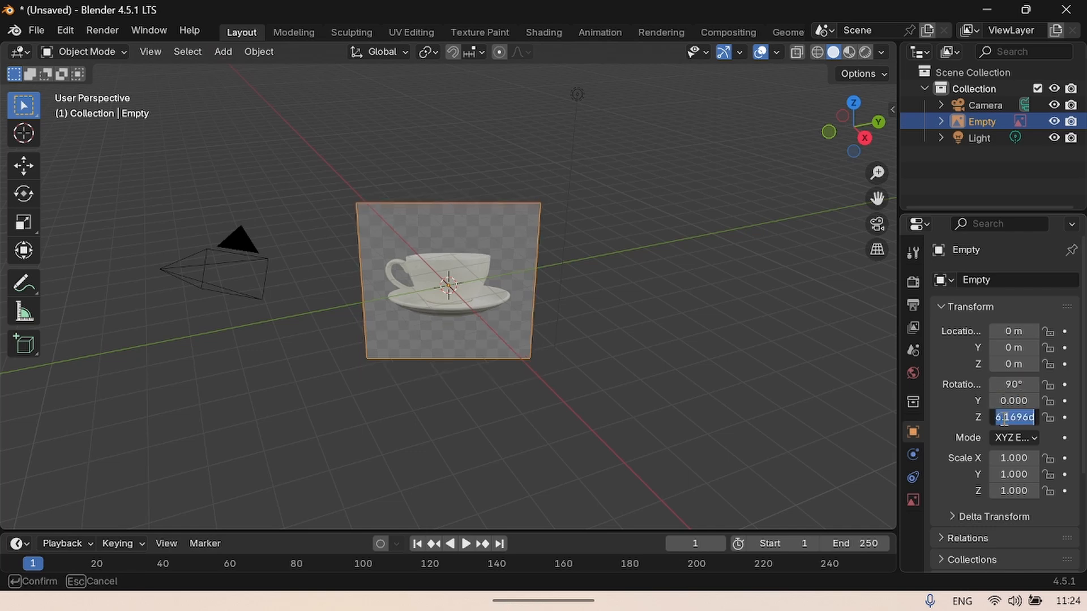
type("90")
key("Return")
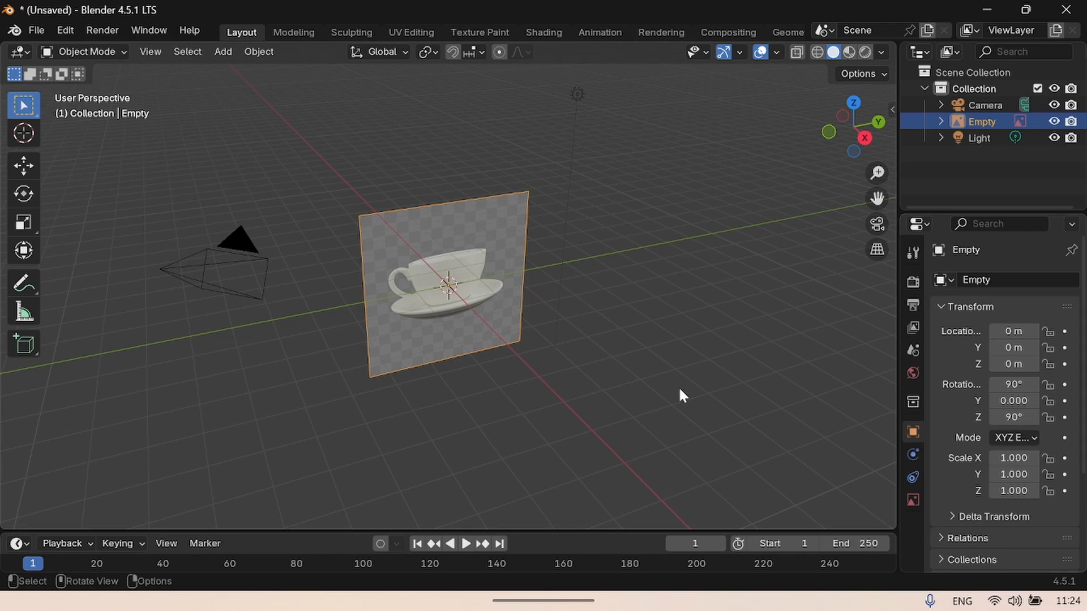
Add a cylinder mesh at the world origin
left_click(223, 52)
mouse_move(266, 70)
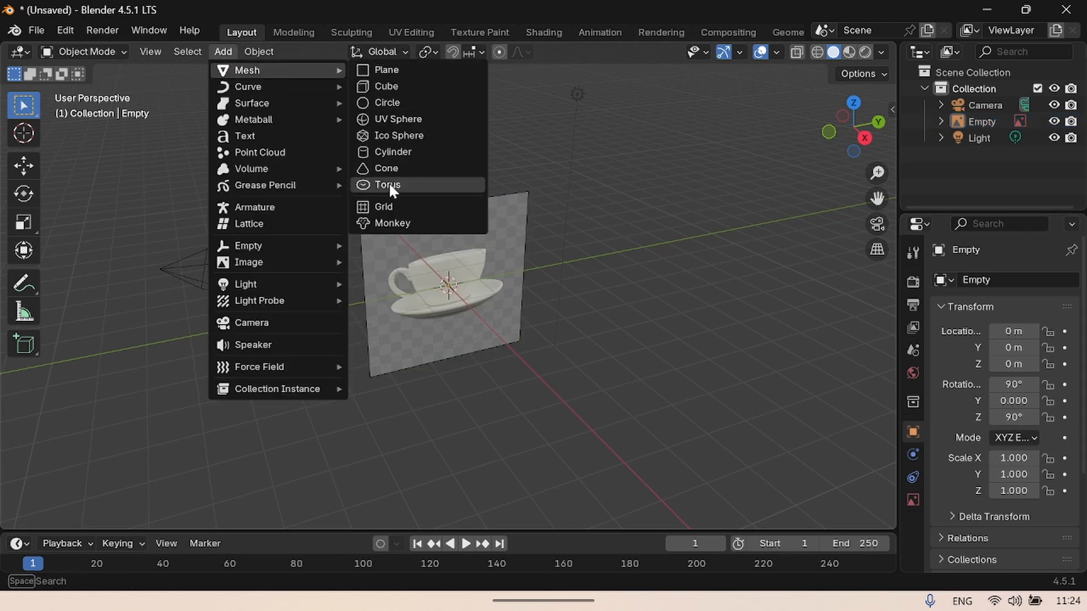
left_click(393, 153)
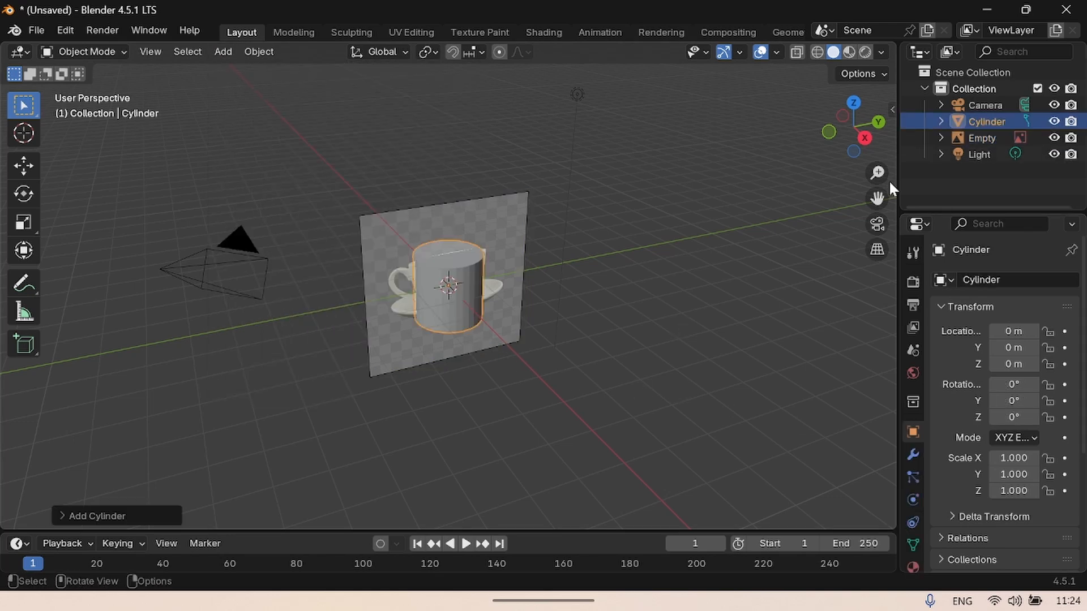
Hide the cylinder and move the reference image up to about 0.62 m on Z so the saucer sits near the origin
left_click_drag(852, 156, 850, 157)
left_click(851, 155)
middle_click_drag(640, 181, 513, 292)
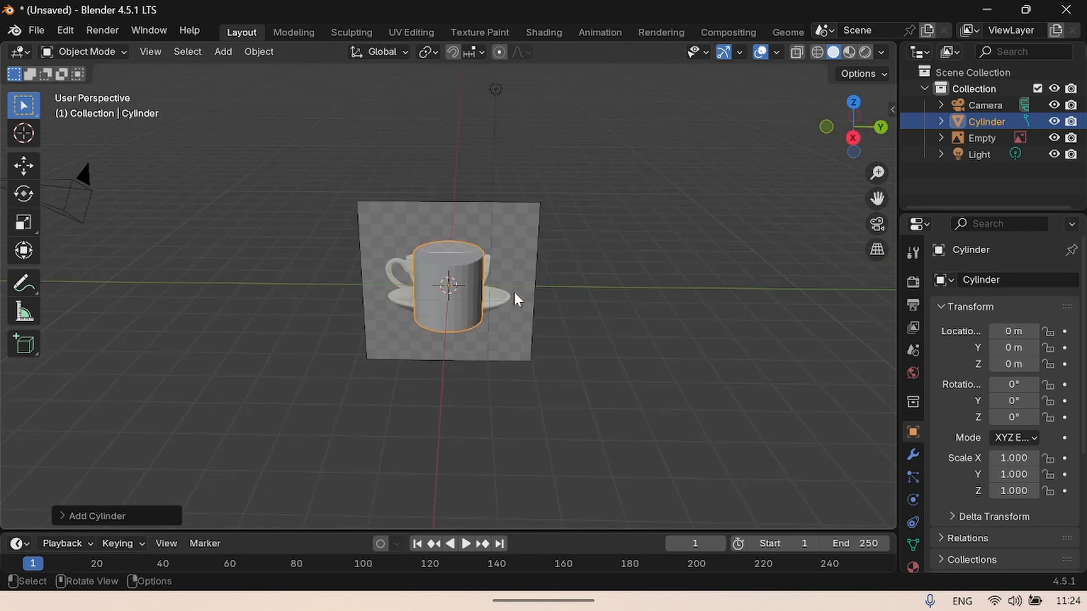
left_click(1053, 121)
scroll(475, 266, "up", 3)
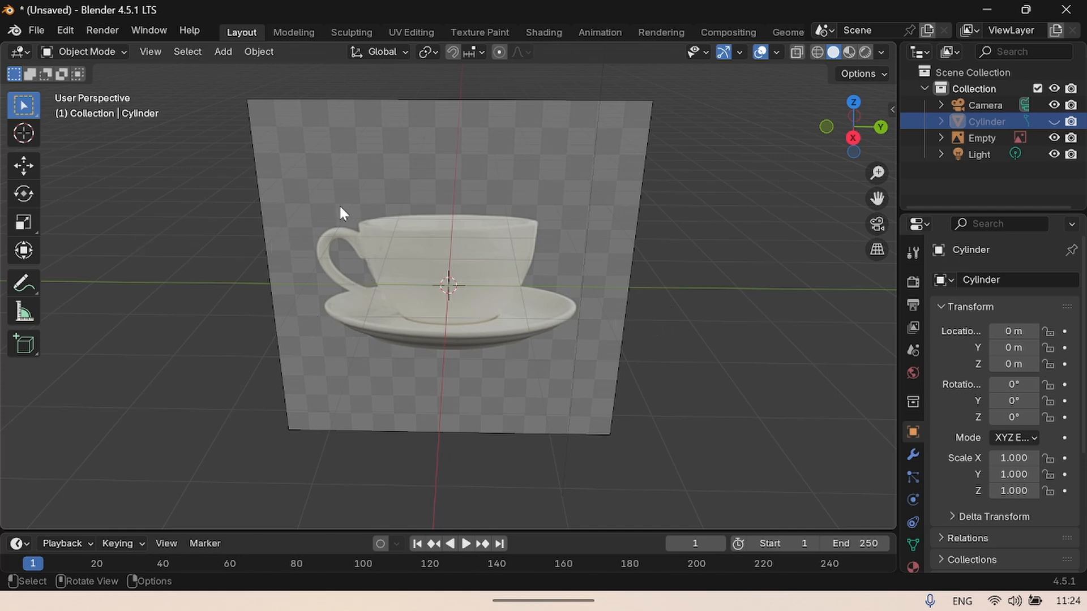
left_click(445, 226)
left_click(24, 165)
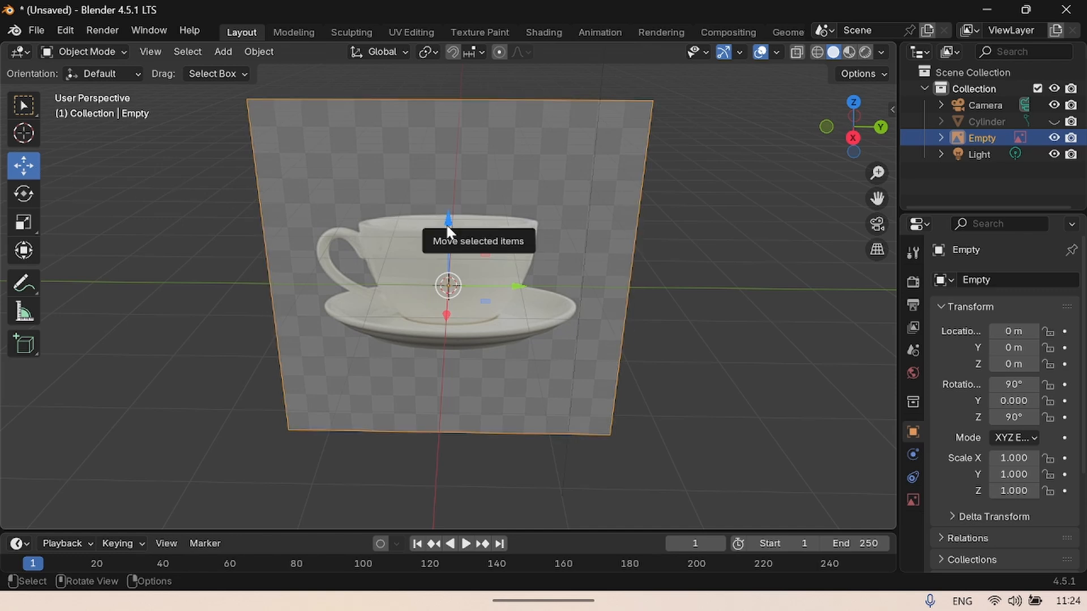
left_click_drag(448, 221, 454, 182)
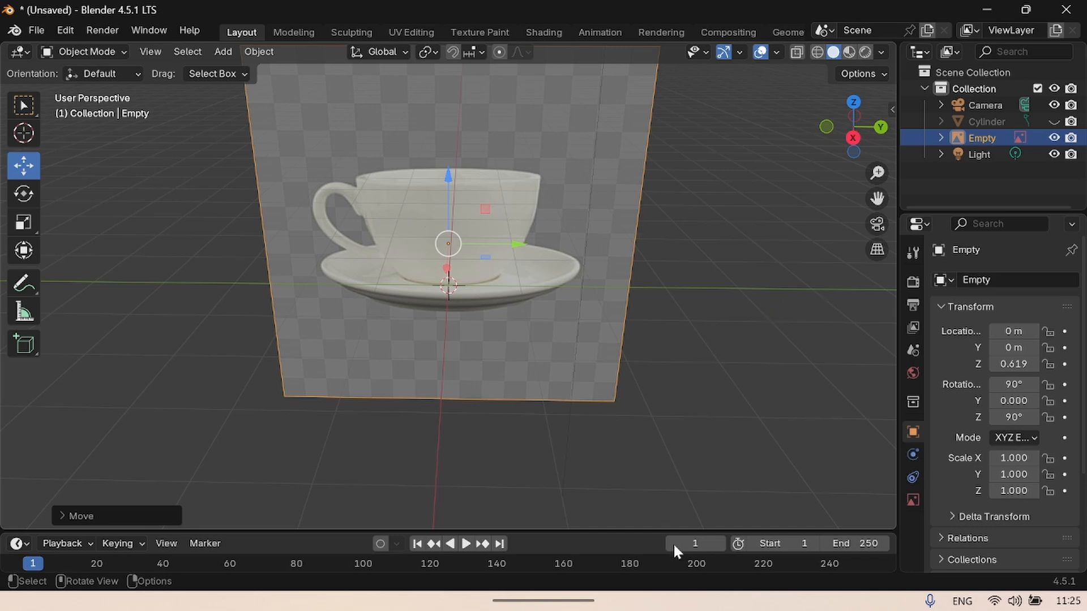
Show the cylinder again and make the reference image unselectable in the viewport using the outliner's selectability toggle
left_click(1054, 121)
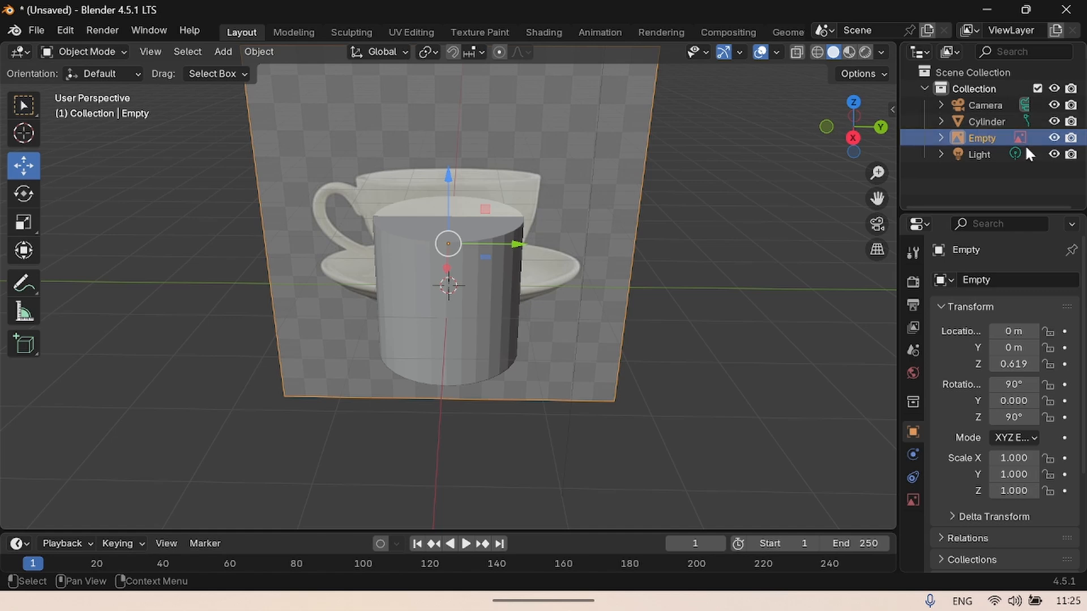
left_click_drag(900, 119, 867, 119)
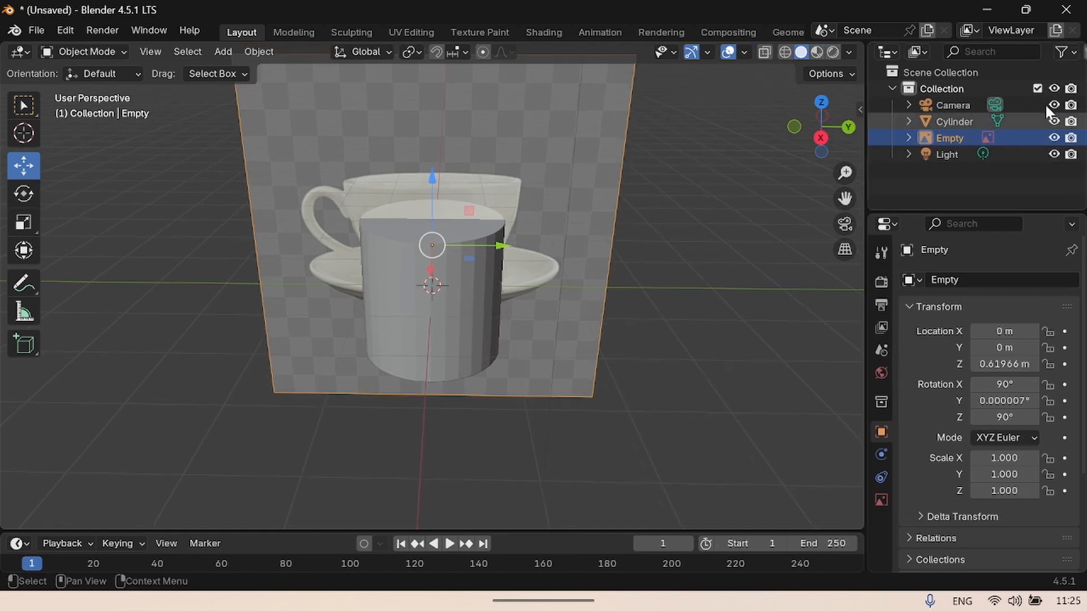
left_click(1061, 51)
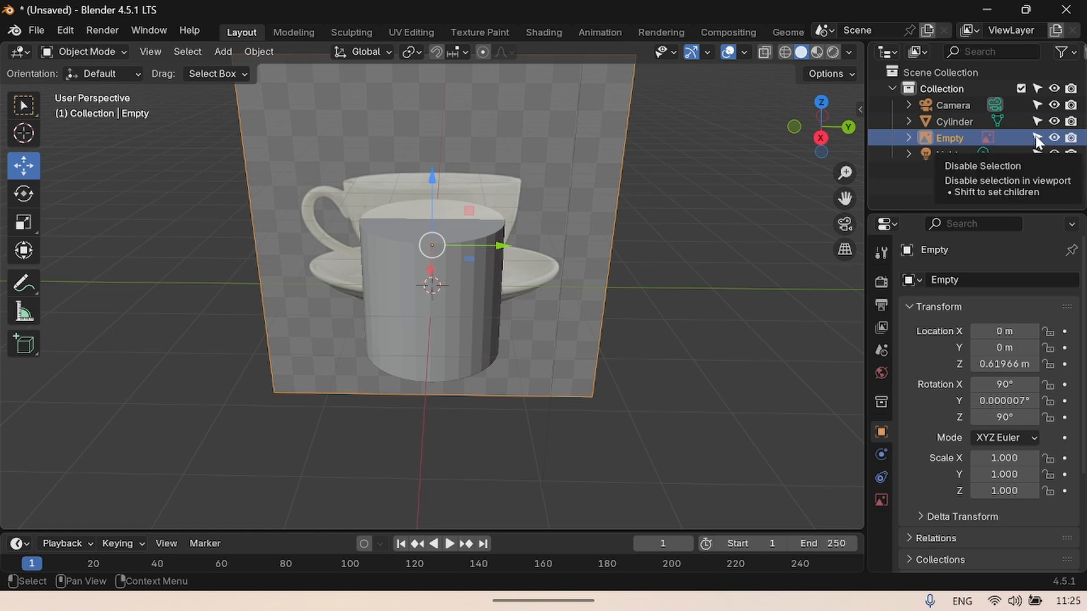
left_click(1036, 137)
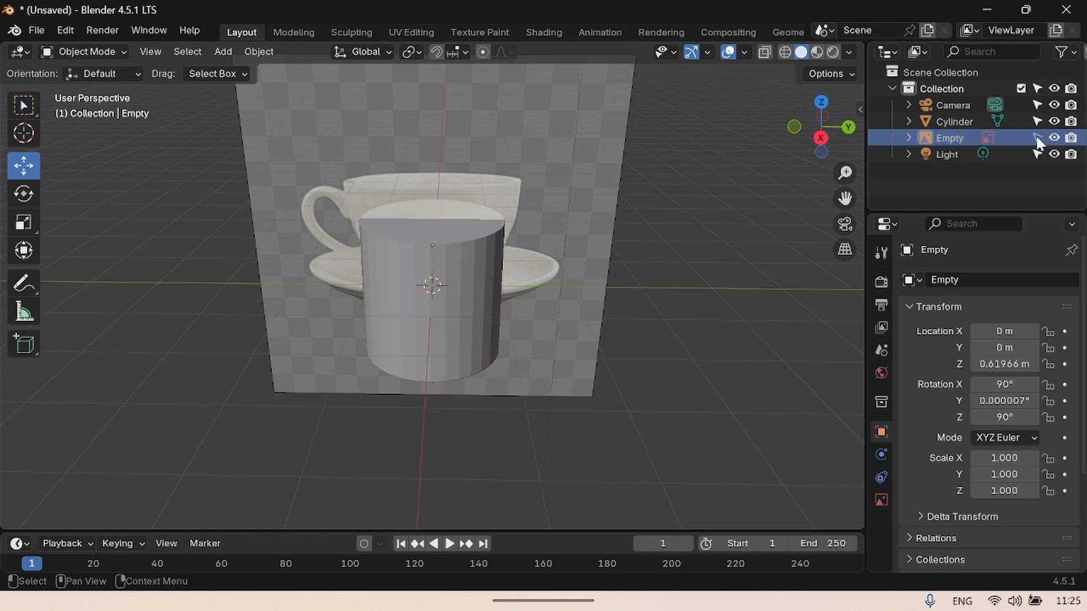
left_click(566, 161)
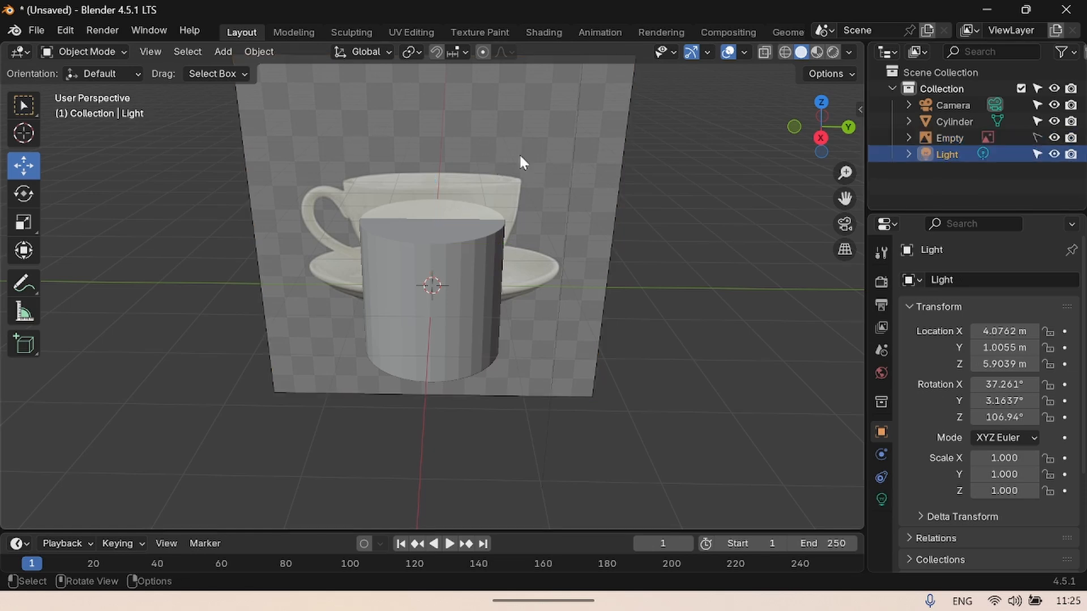
Scale the cylinder uniformly to about 0.753 and raise it to about 1.09 m on Z over the cup
left_click(455, 289)
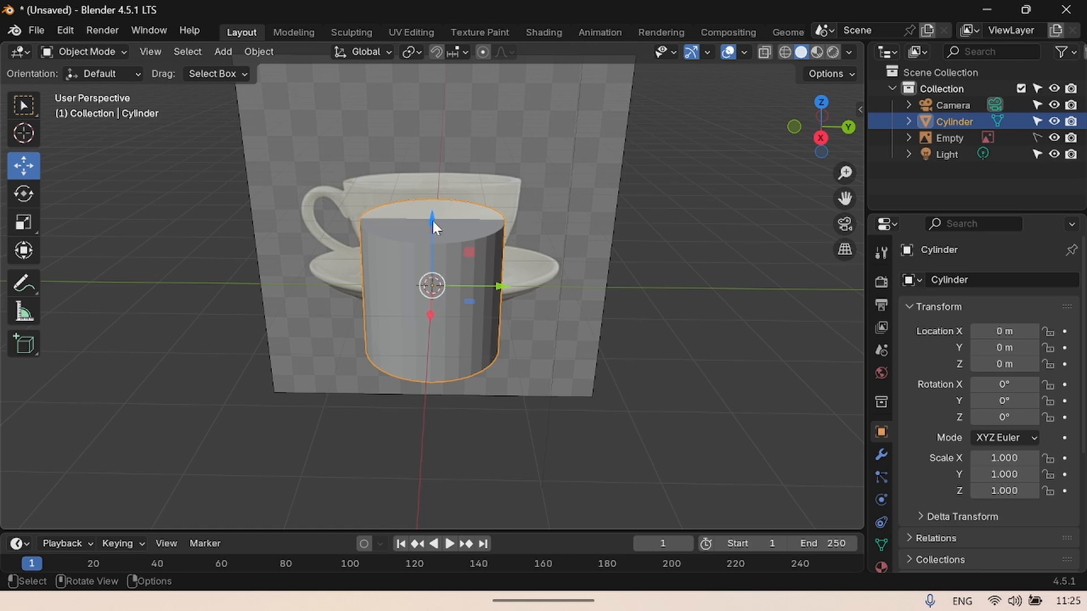
left_click_drag(434, 222, 447, 116)
left_click(24, 222)
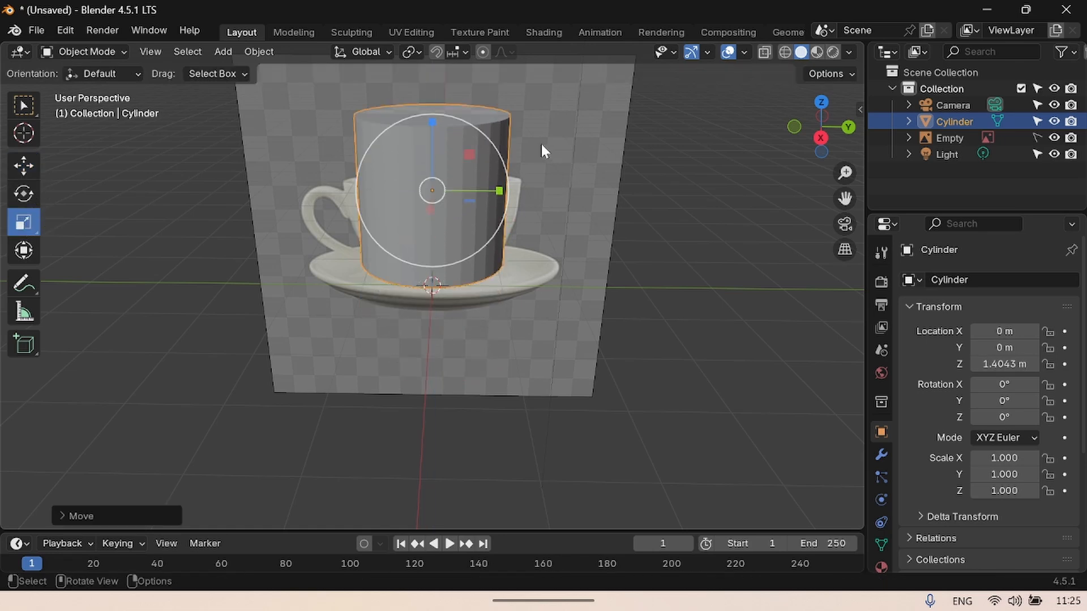
left_click_drag(499, 148, 439, 146)
left_click(23, 166)
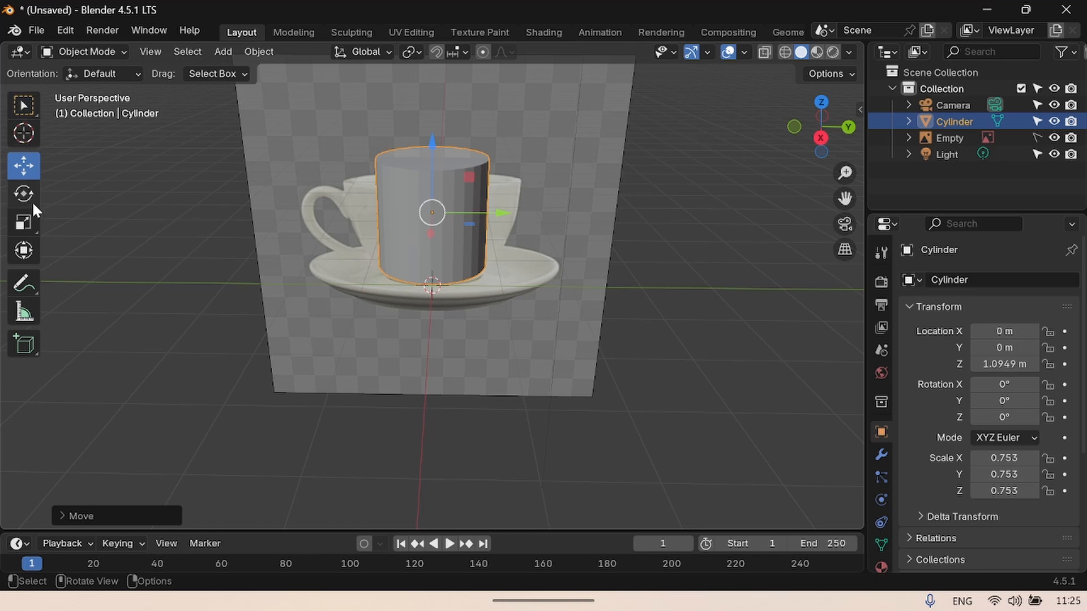
Flatten the cylinder to a Z scale of about 0.102 and lower it to about 0.33 m on Z at the cup's base
left_click(24, 221)
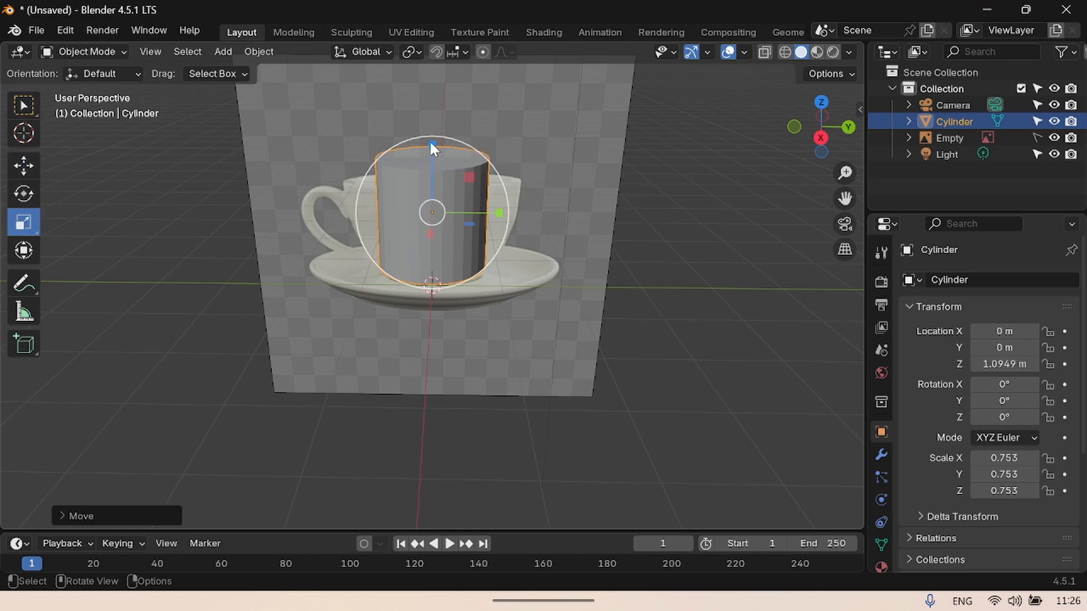
left_click_drag(432, 146, 432, 204)
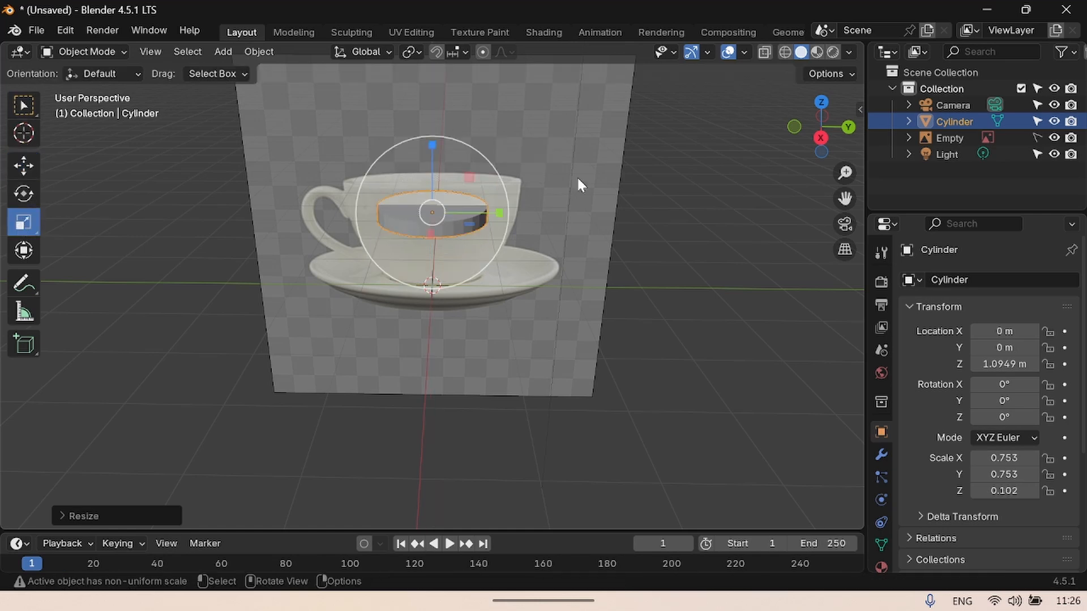
left_click(19, 165)
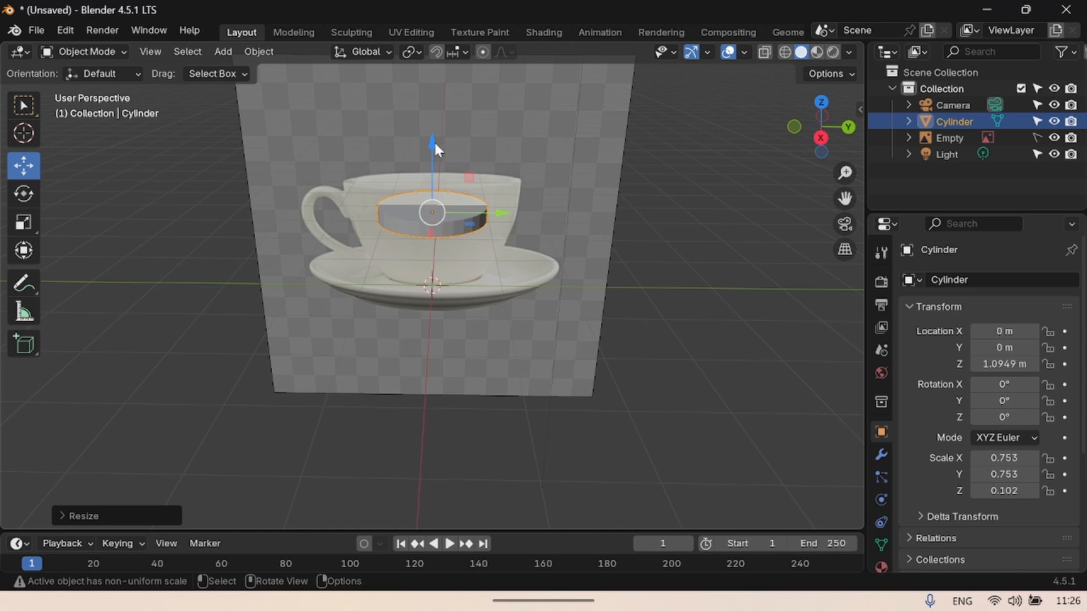
left_click_drag(435, 148, 445, 195)
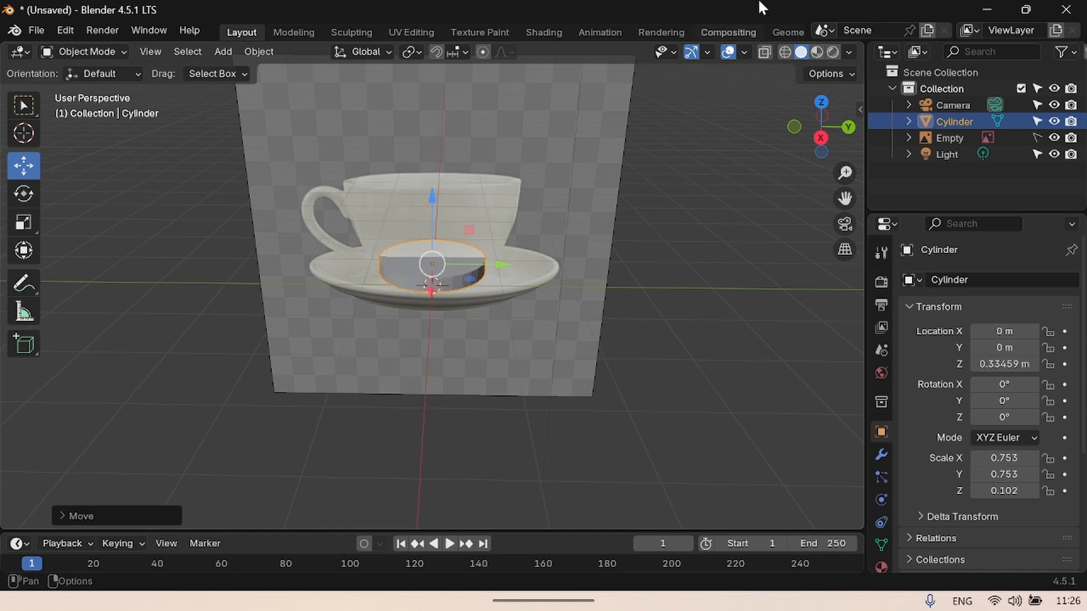
Display the scene in wireframe with X-ray on and enter Edit Mode on the cylinder
left_click(764, 53)
left_click(785, 51)
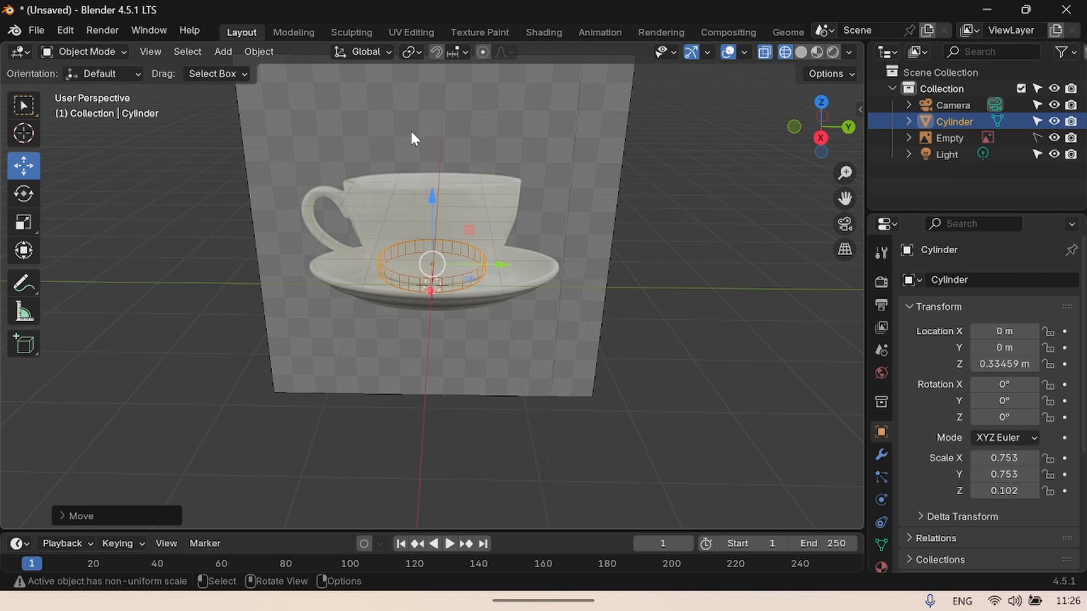
left_click(90, 49)
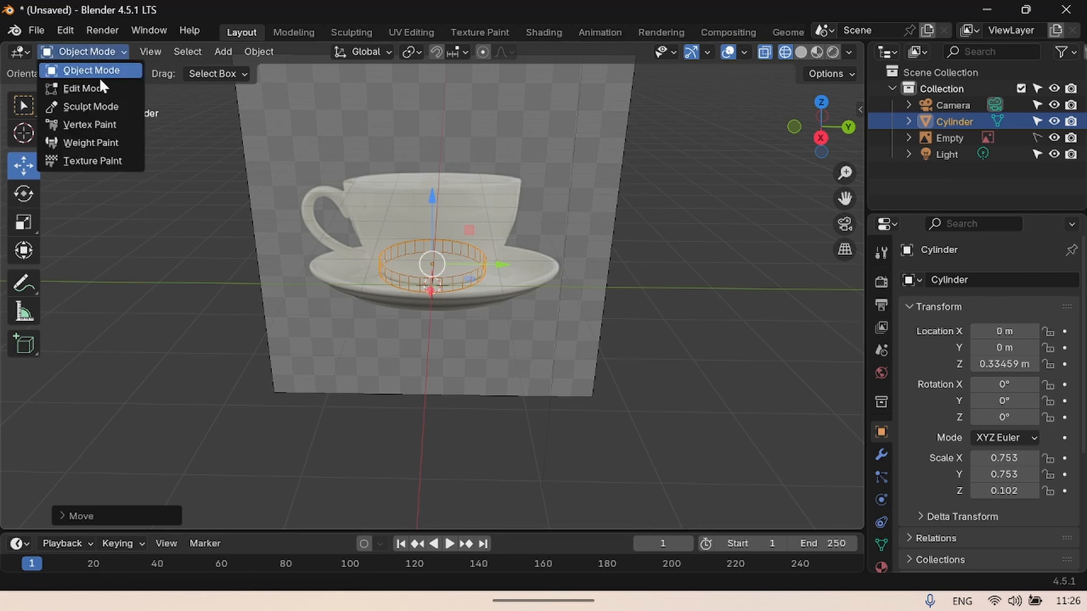
left_click(89, 86)
Select only the cylinder's upper edge loop and lower it slightly along Z to thin the disc
key("alt+a")
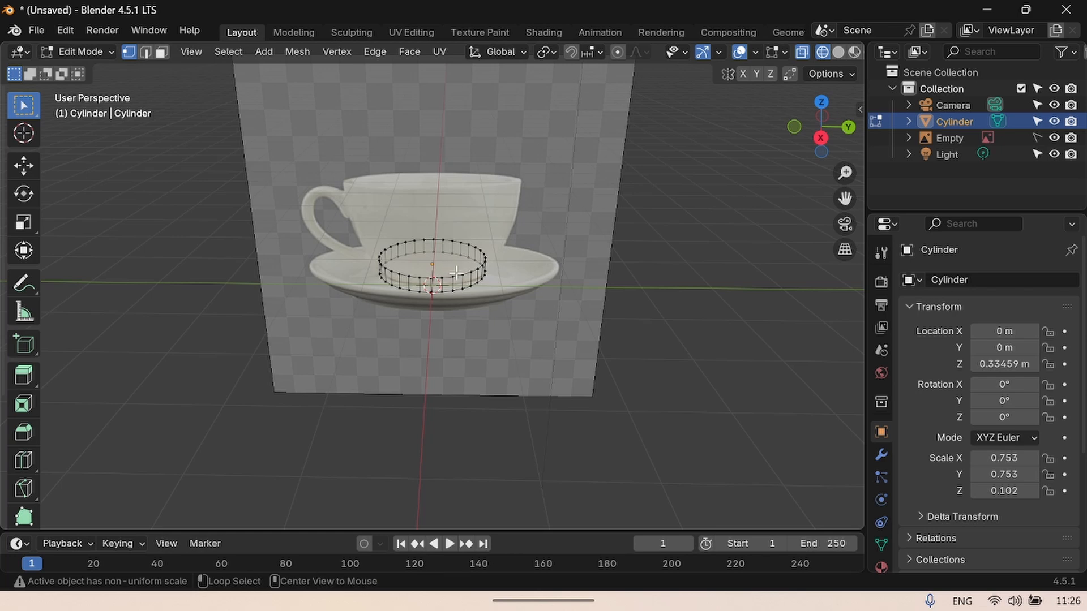
left_click(451, 276, "alt")
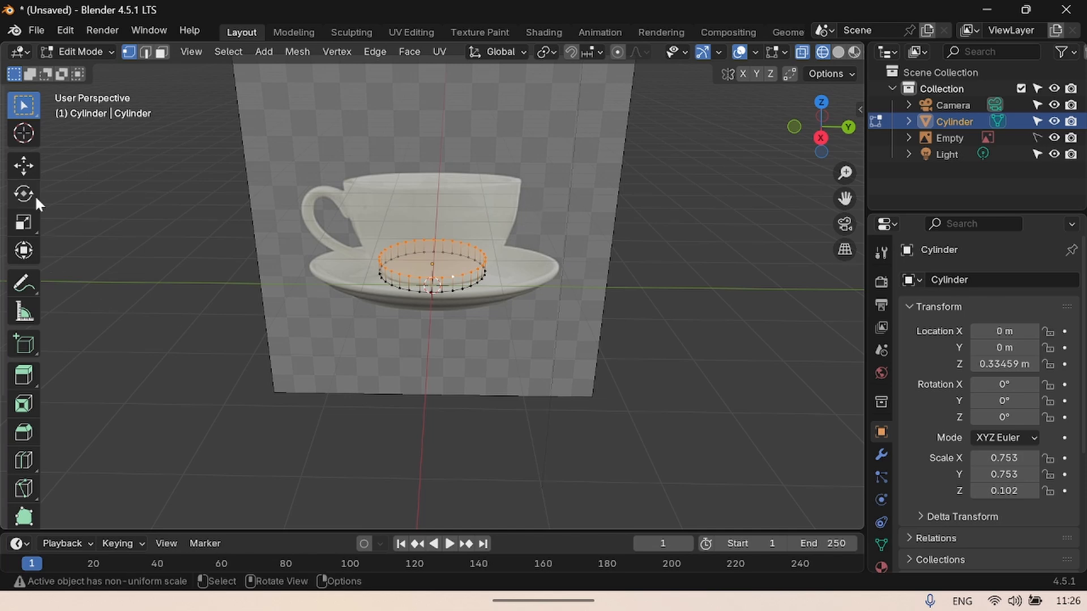
left_click(24, 165)
left_click_drag(432, 188, 431, 196)
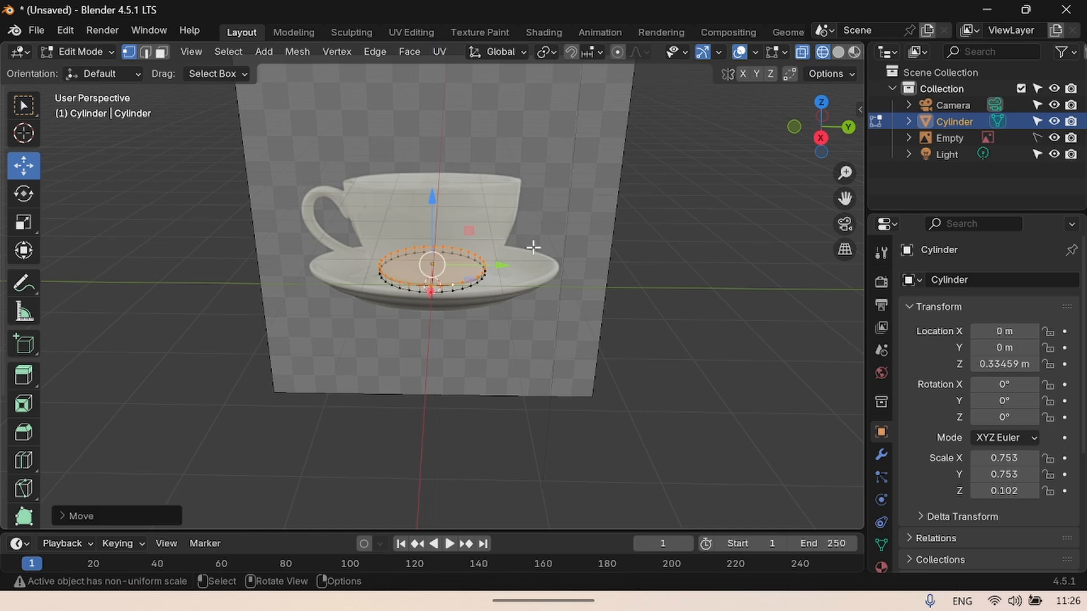
Extrude the disc's top loop upward twice, first by about 0.12 m, widening each new ring to follow the cup's lower curve
key("e")
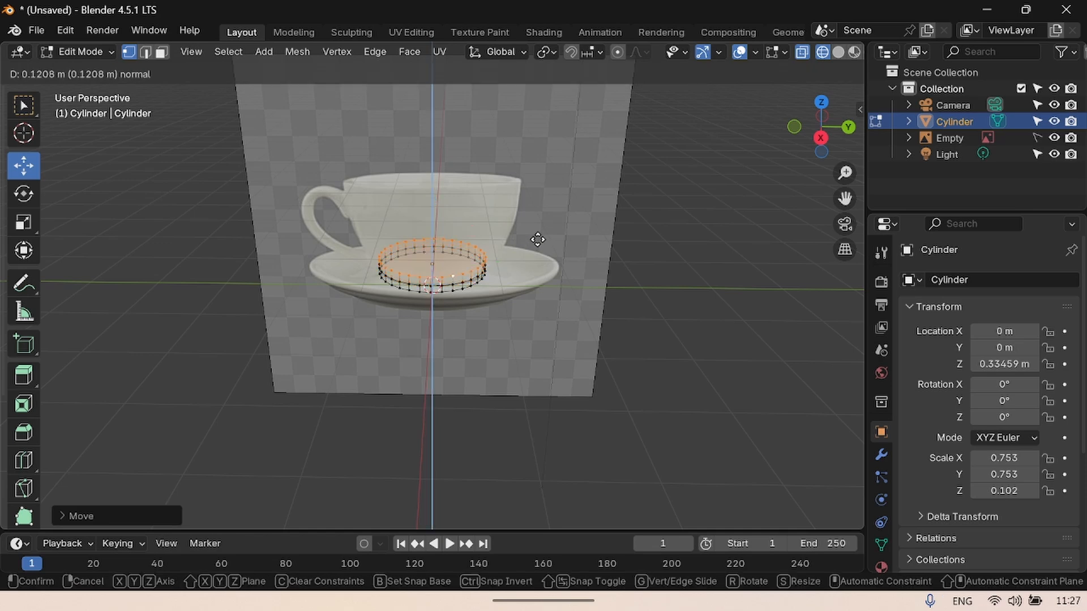
left_click(537, 239)
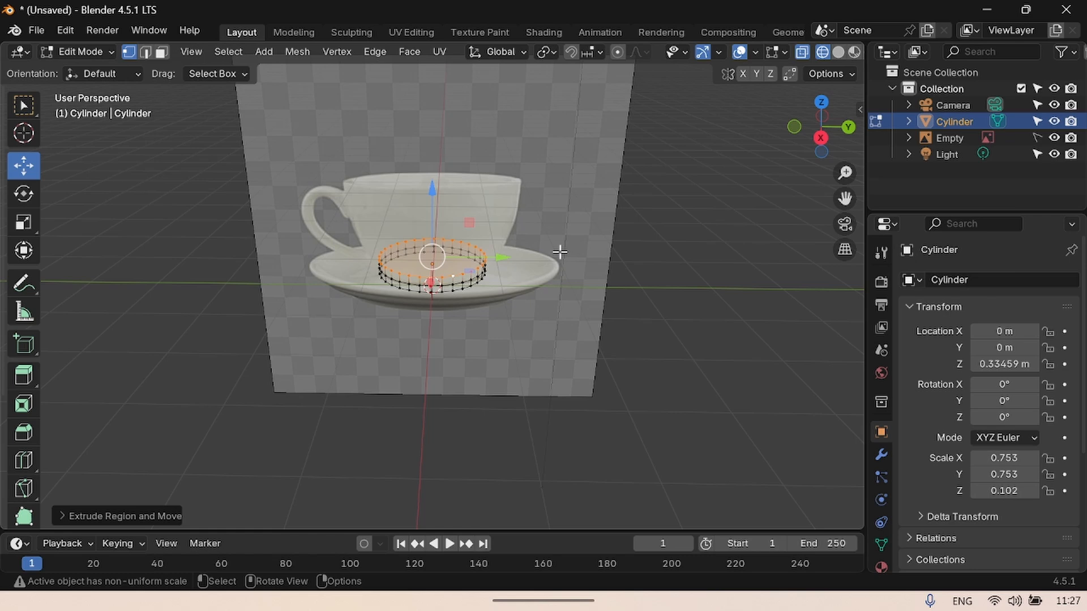
key("s")
left_click(577, 246)
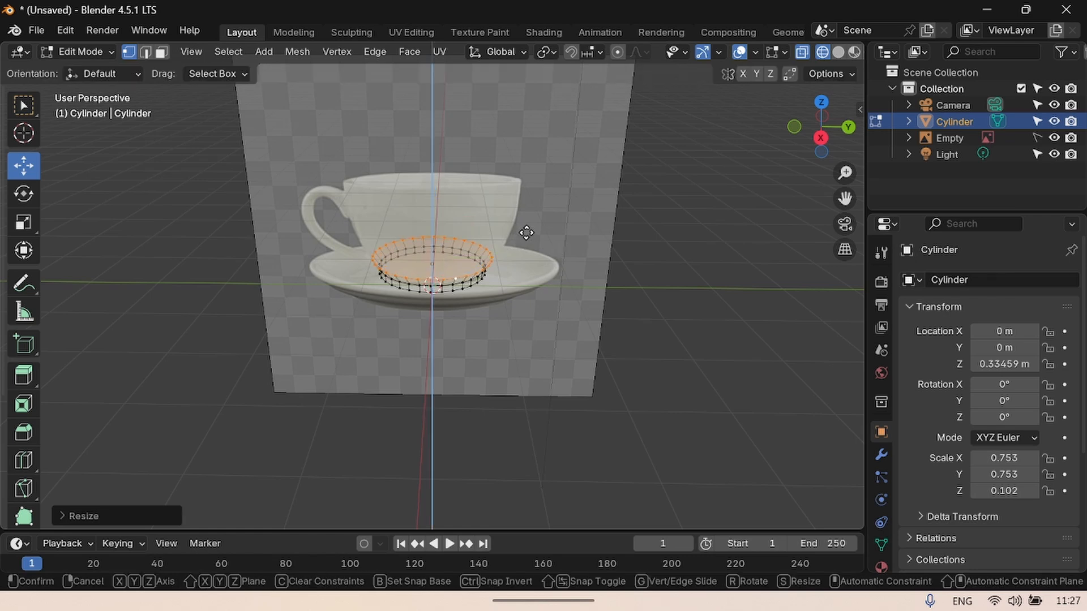
key("e")
left_click(524, 213)
key("s")
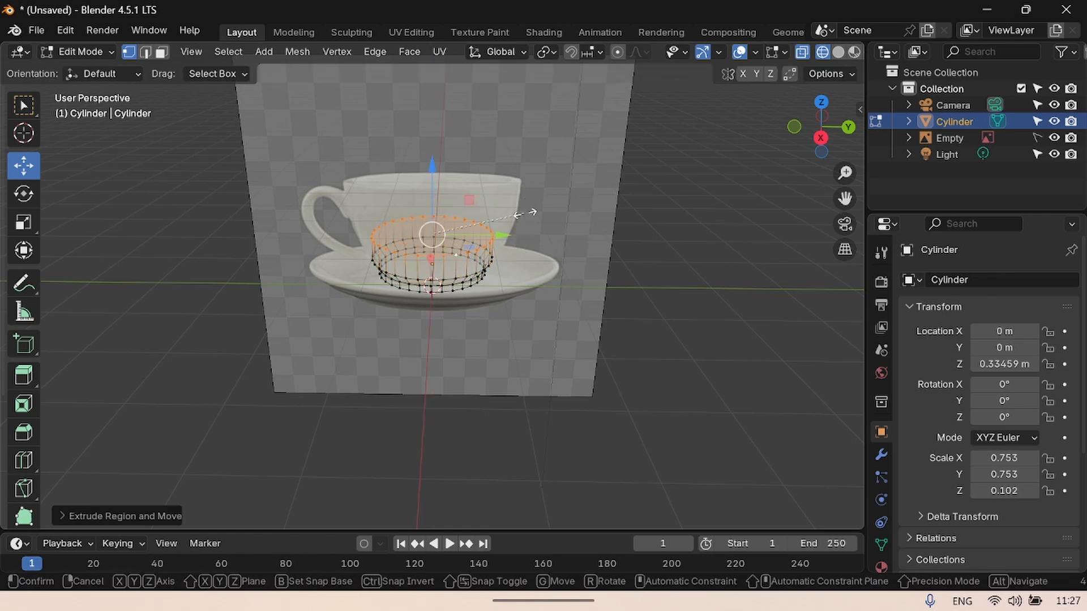
left_click(544, 215)
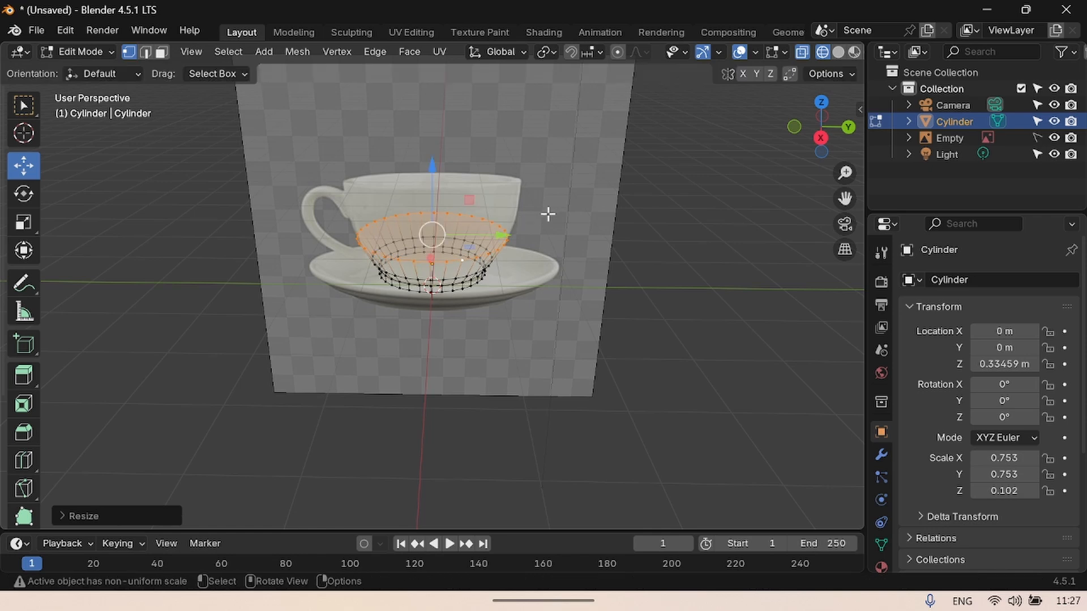
Extrude the wall up to the cup's rim in three more stages, widening the first two rings to match the reference outline
key("e")
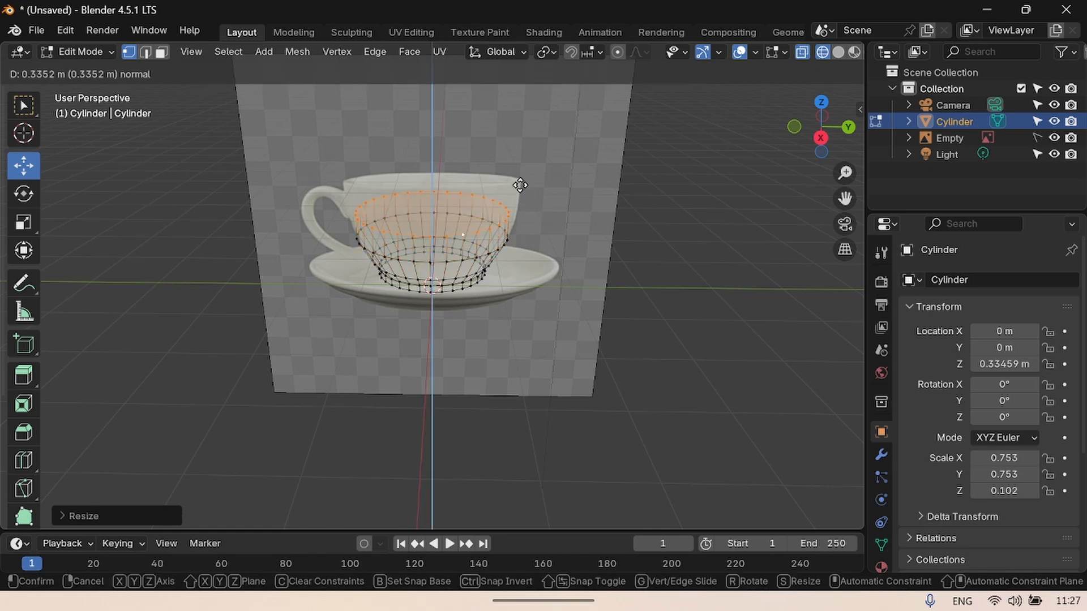
left_click(520, 196)
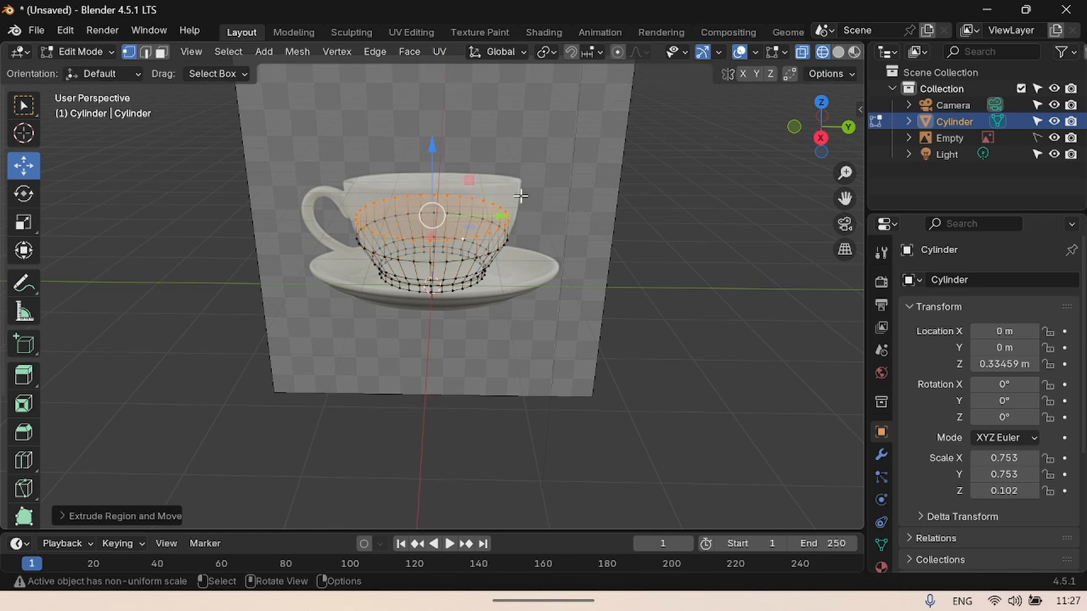
key("s")
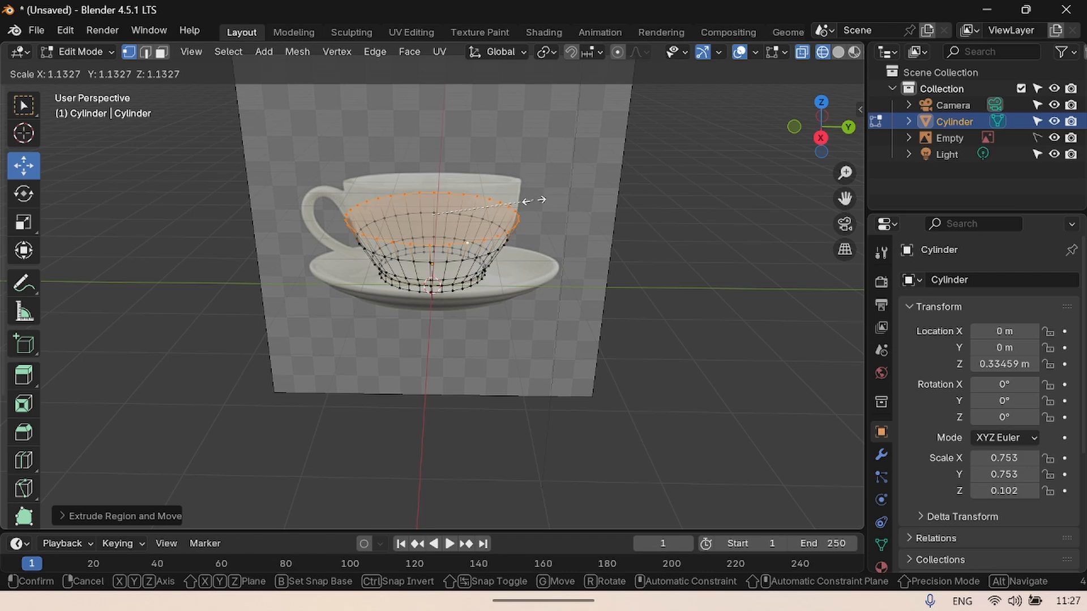
left_click(527, 199)
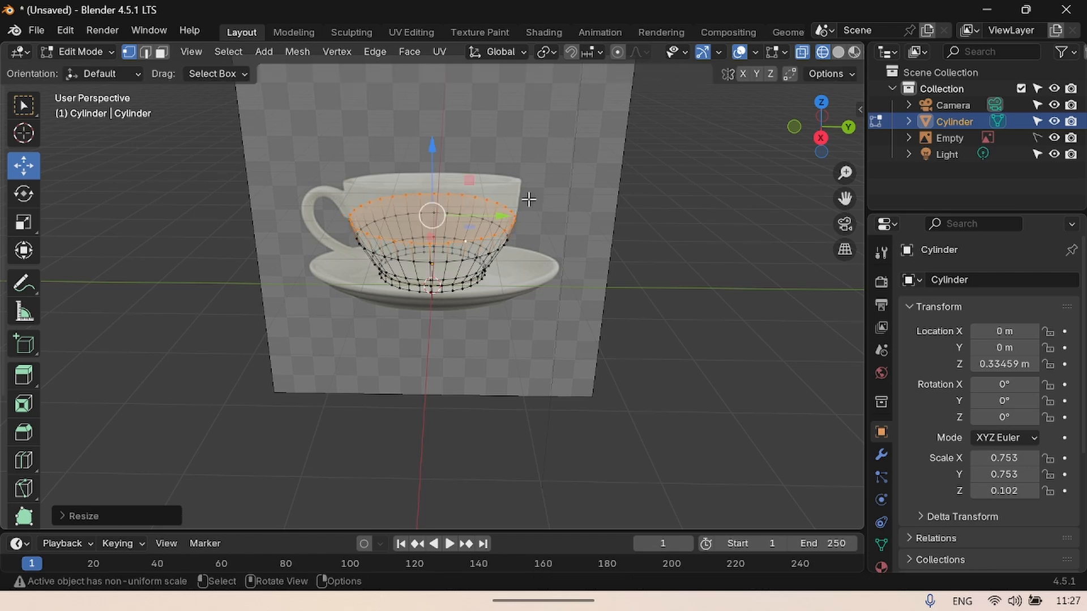
key("e")
left_click(514, 180)
key("s")
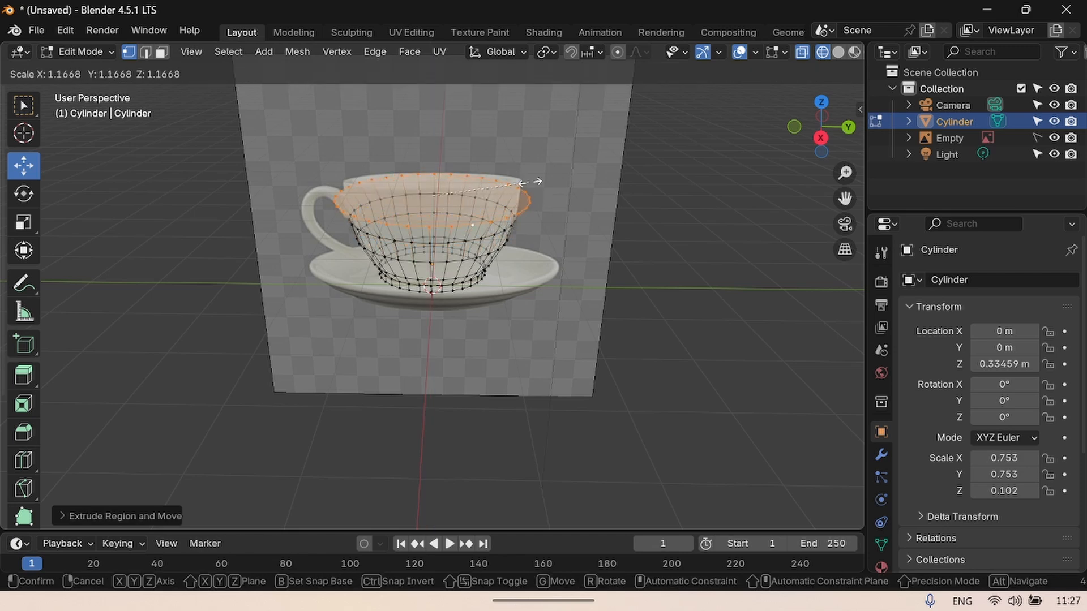
left_click(516, 176)
key("e")
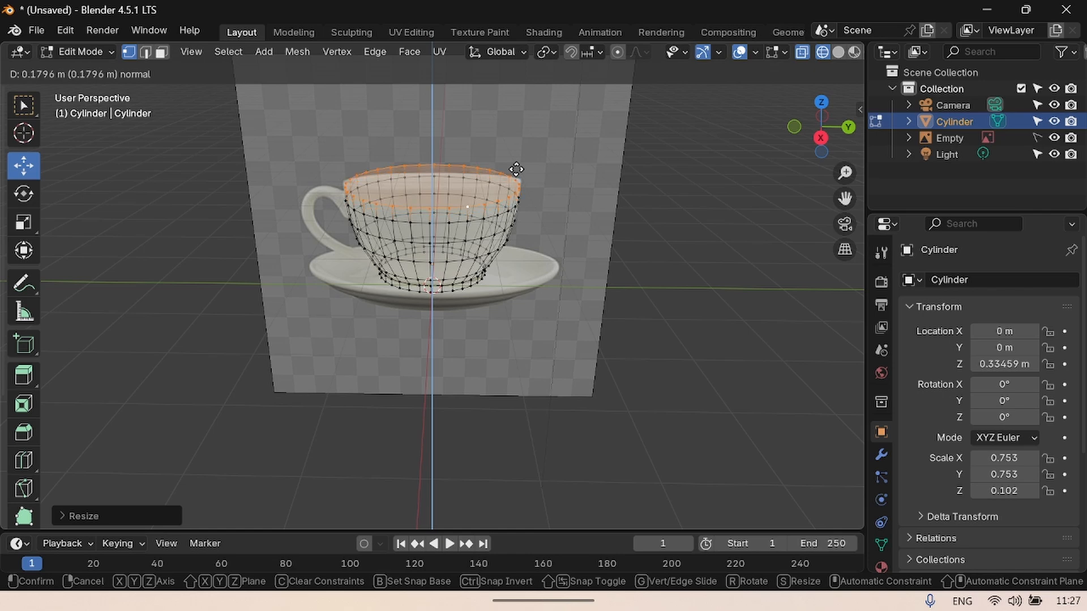
left_click(516, 172)
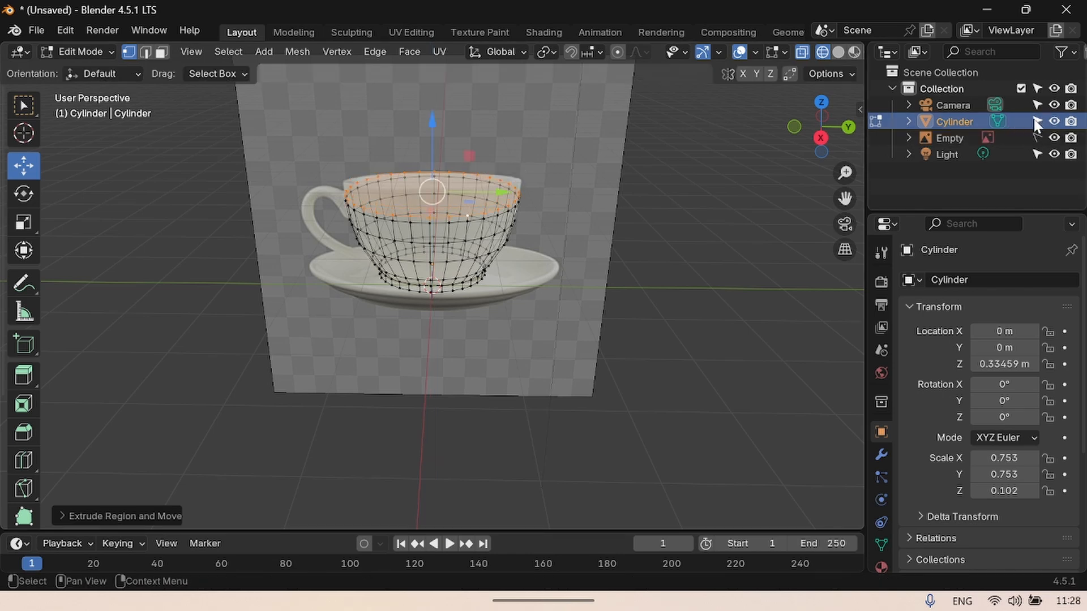
Inspect the cup body in Object Mode with solid shading, and return to wireframe Edit Mode
left_click(88, 51)
left_click(86, 70)
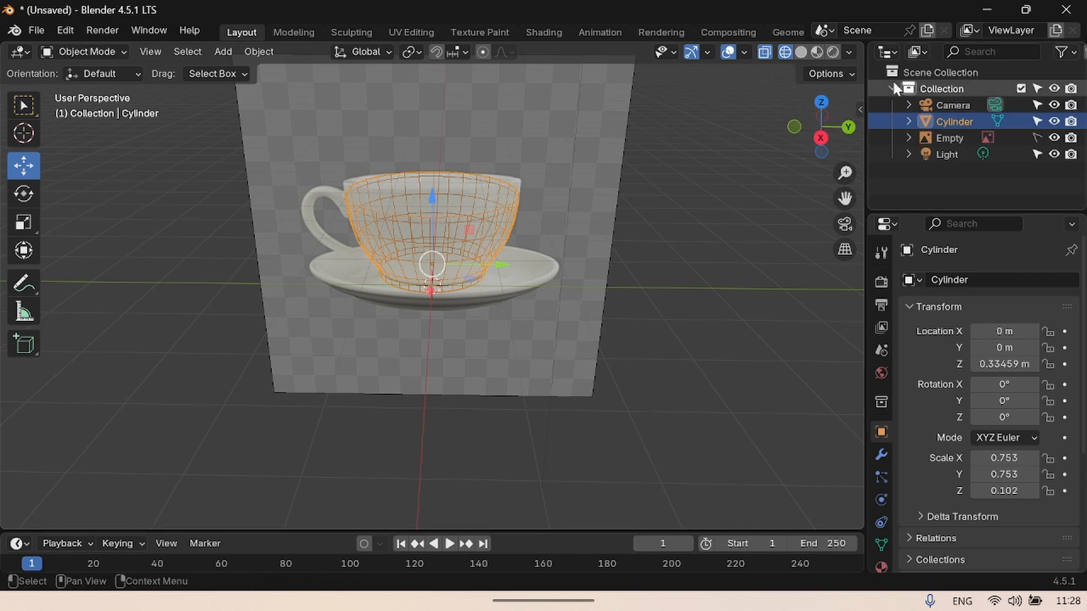
left_click(803, 52)
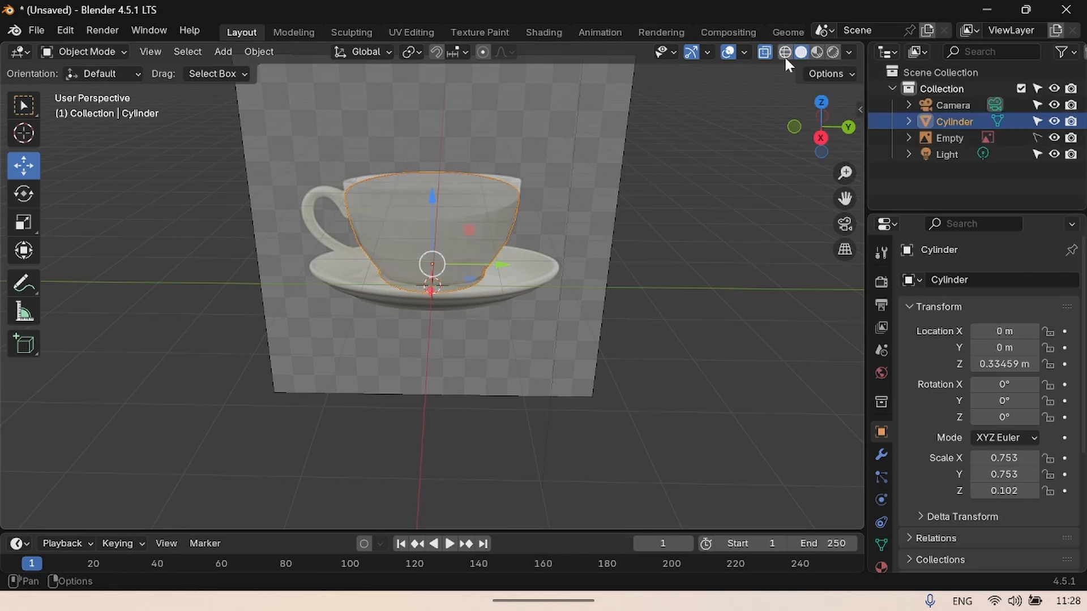
left_click(784, 52)
left_click(86, 51)
left_click(86, 89)
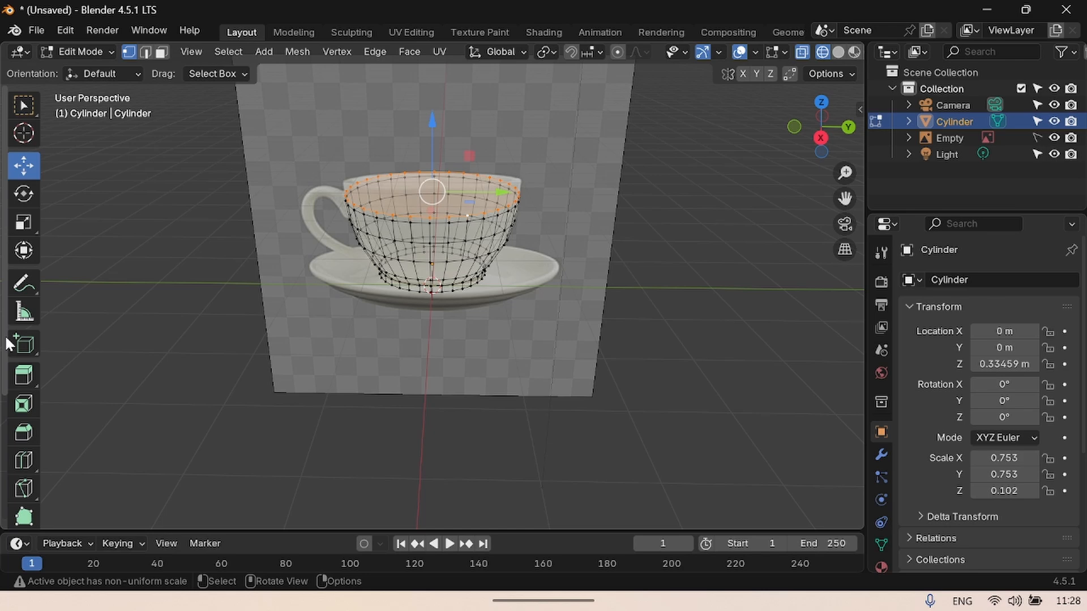
Extrude a thin band upward at the cup's rim and scale its upper ring slightly inward
key("e")
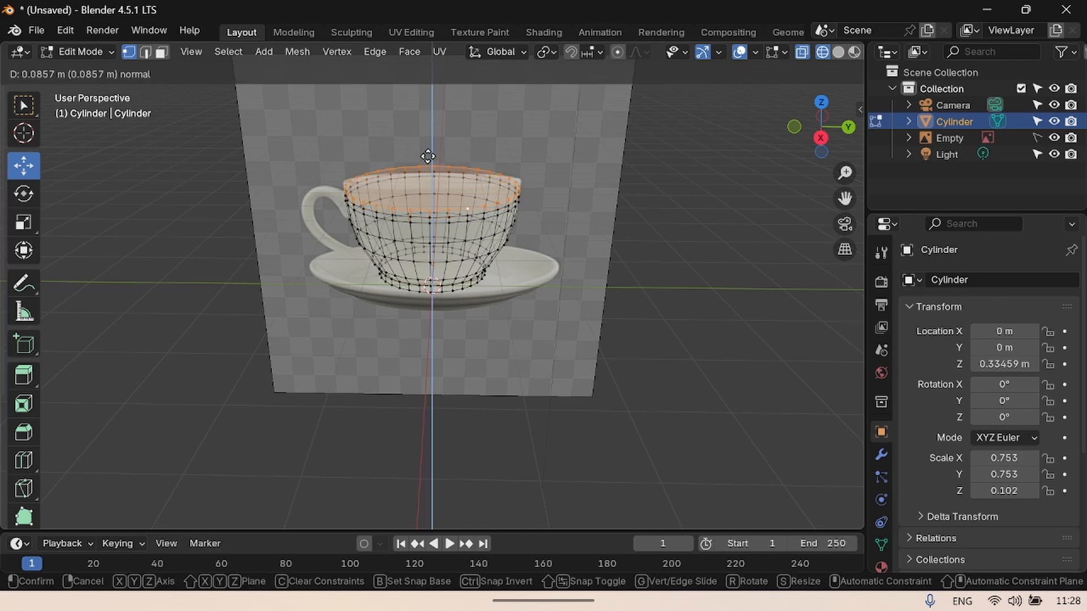
left_click(426, 157)
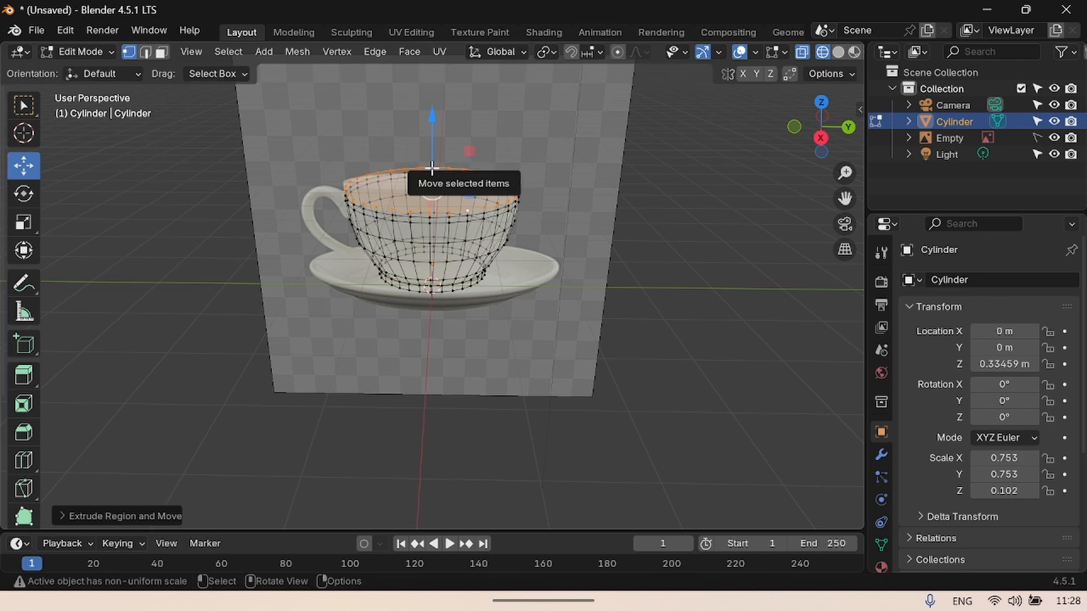
key("s")
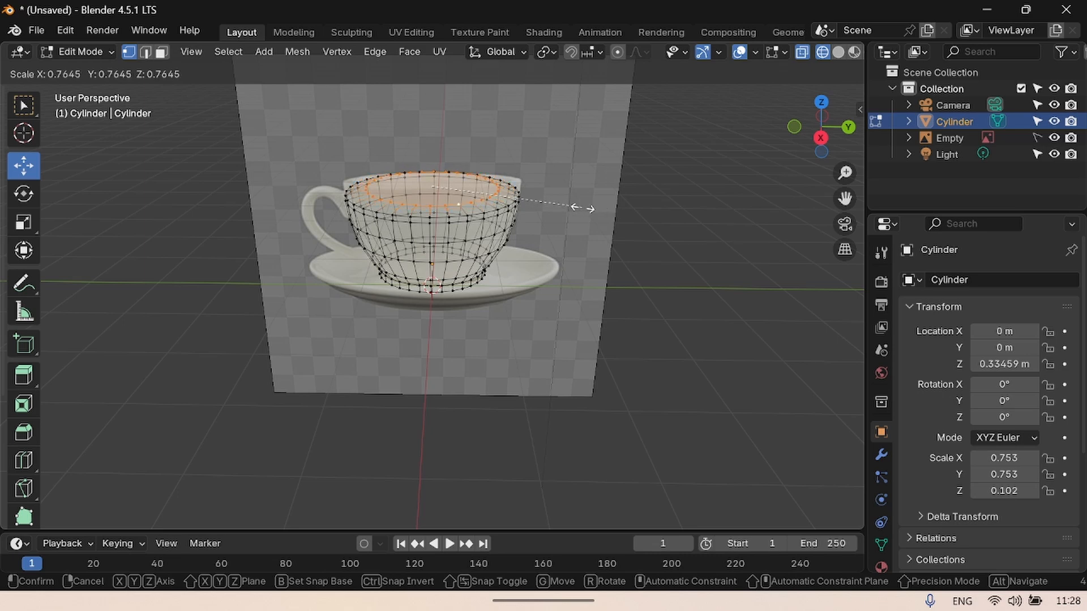
left_click(619, 208)
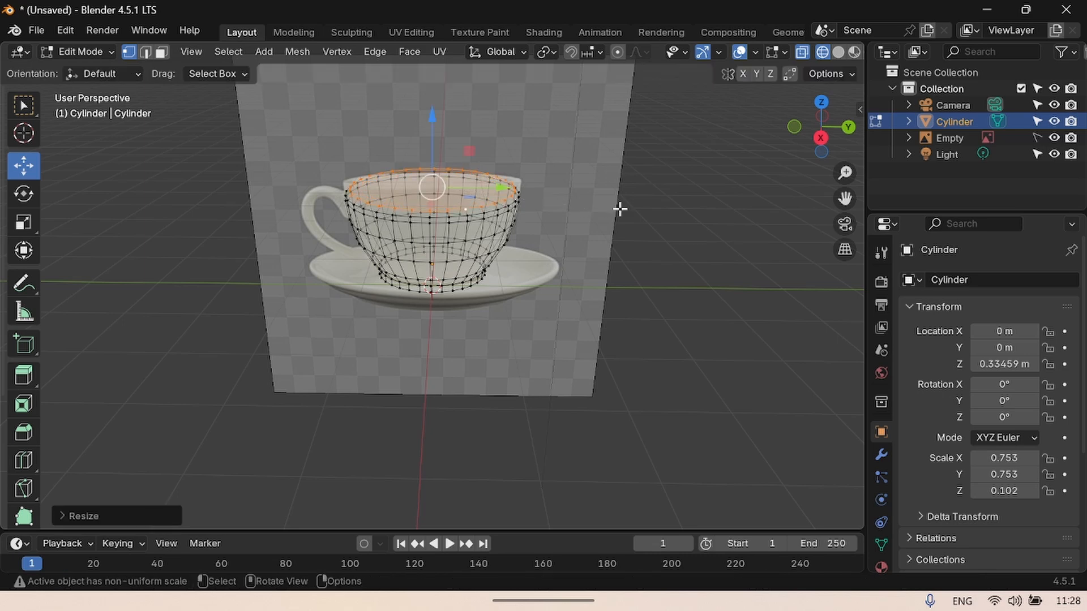
key("e")
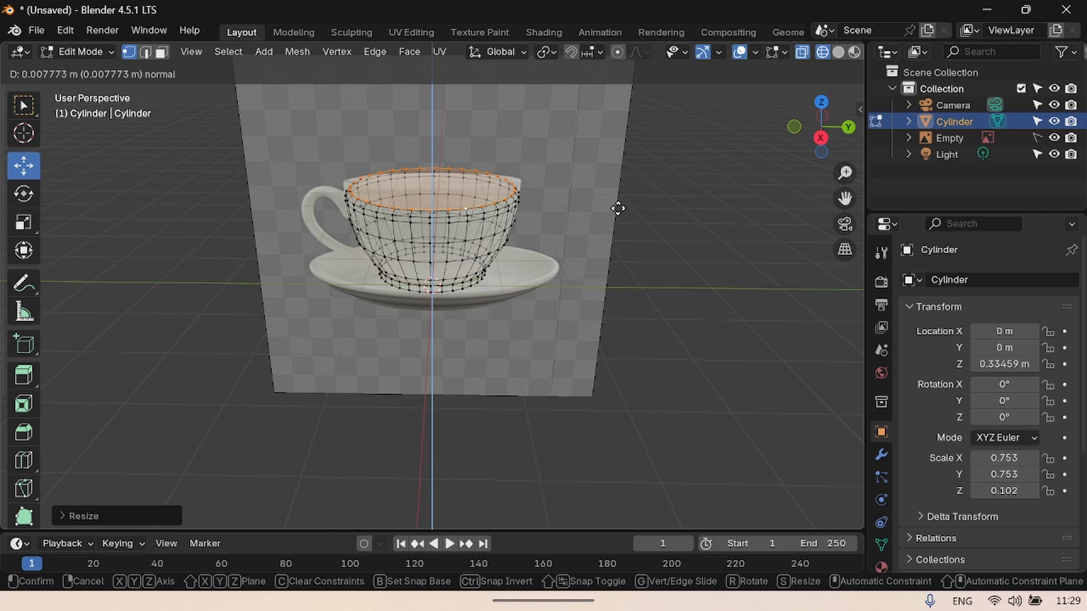
left_click(565, 158)
key("ctrl+z")
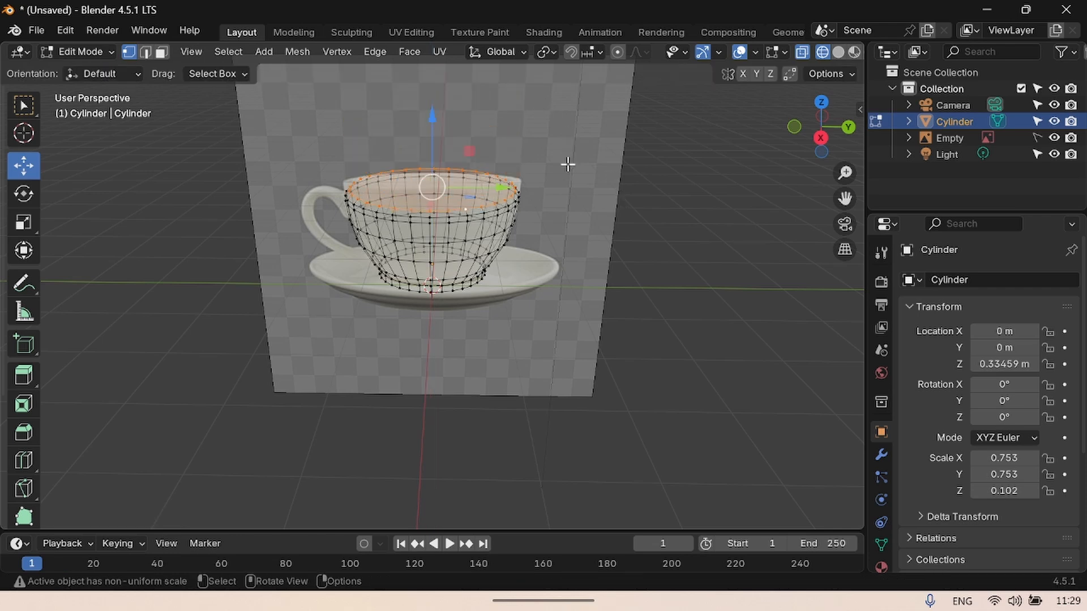
Extrude the rim downward inside the cup in two stages, scaling each new ring inward to start the inner wall
key("e")
left_click(567, 167)
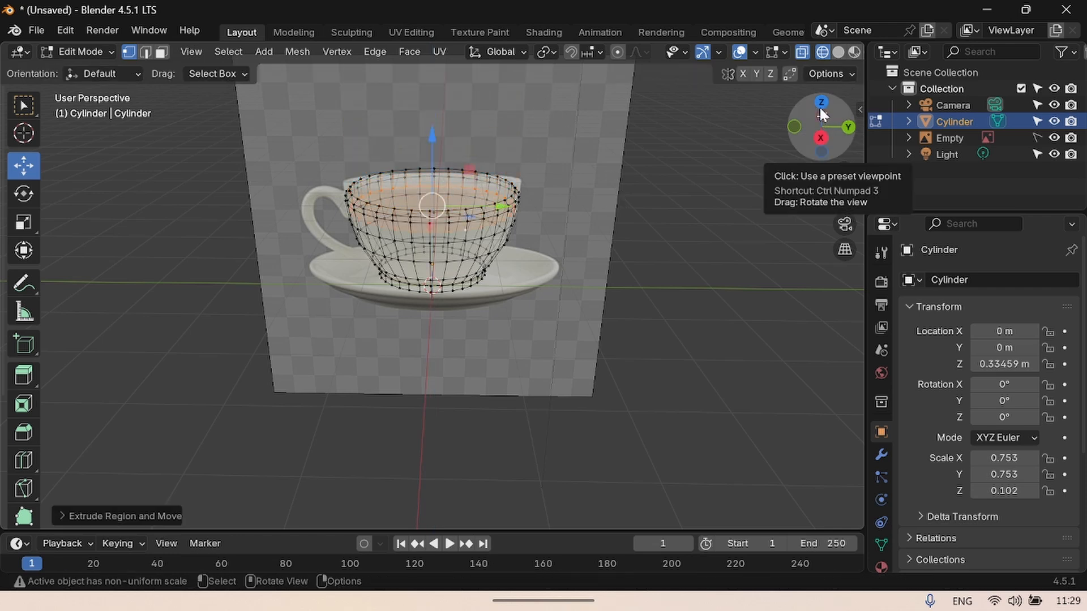
left_click_drag(820, 106, 822, 129)
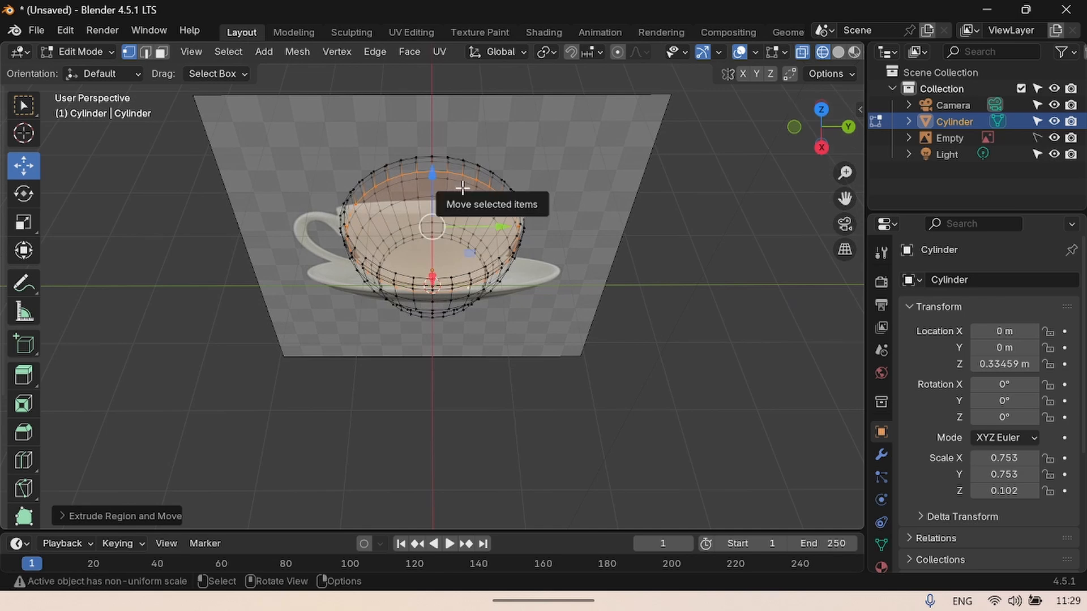
key("s")
left_click(507, 225)
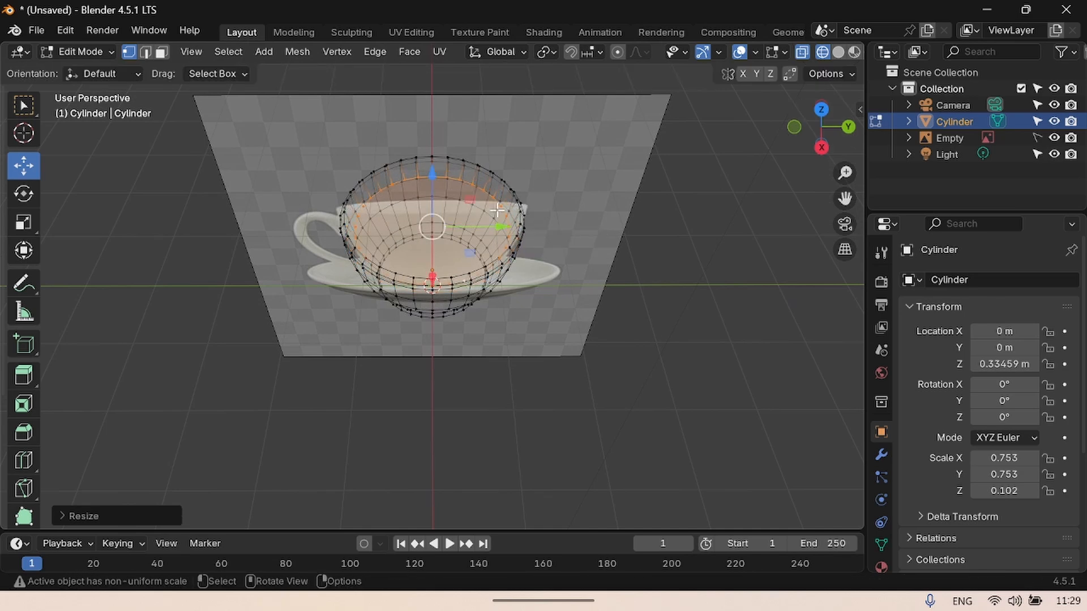
key("e")
left_click(497, 227)
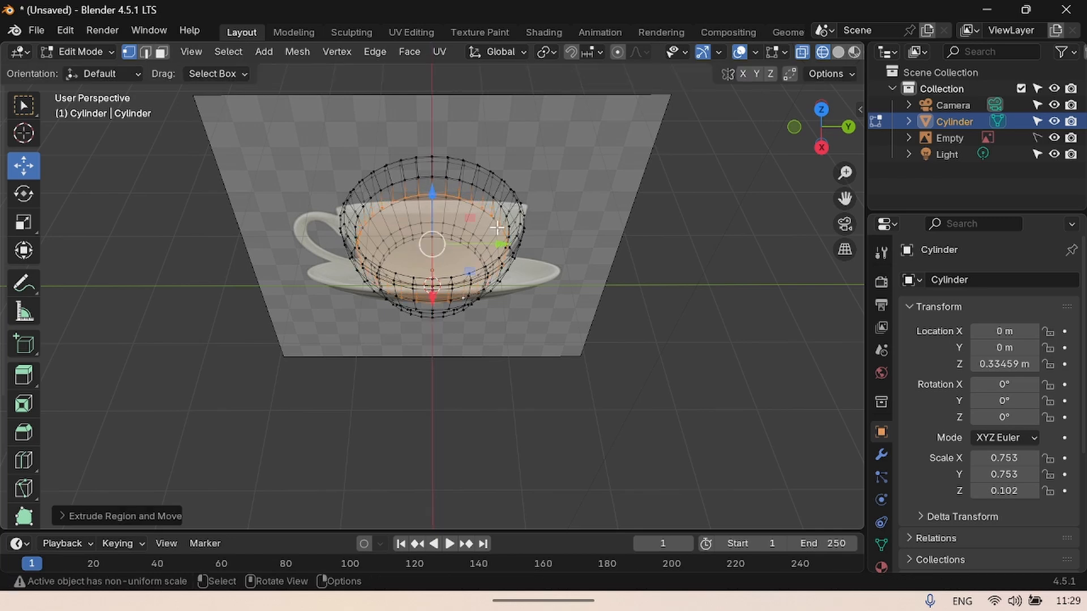
key("s")
key("Return")
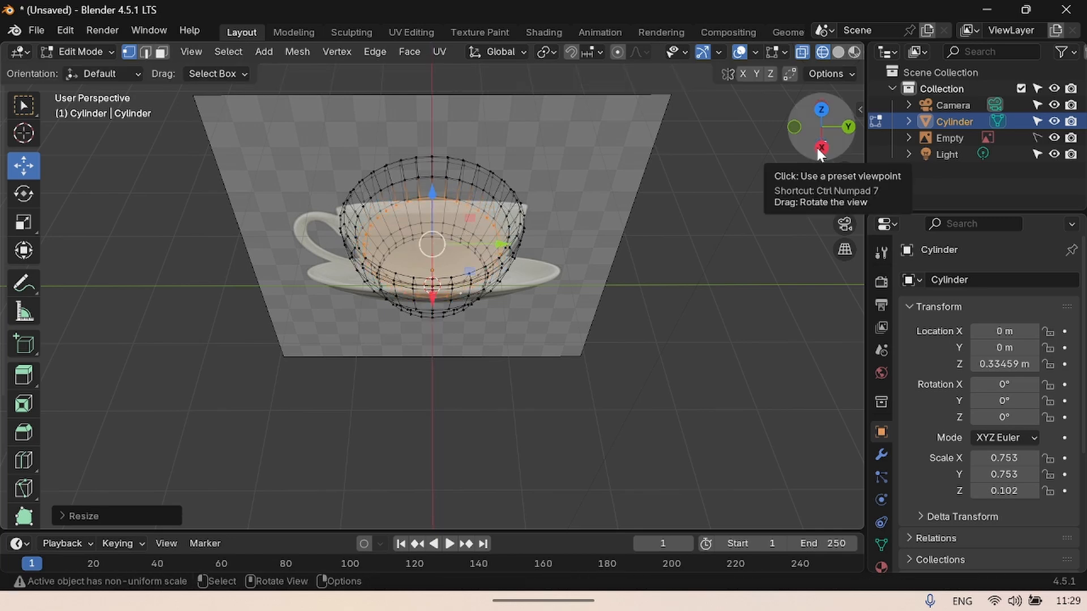
Extrude the inner wall down two more stages, the second by about 0.12 m, narrowing each ring to follow the outer profile
left_click_drag(819, 154, 789, 144)
key("e")
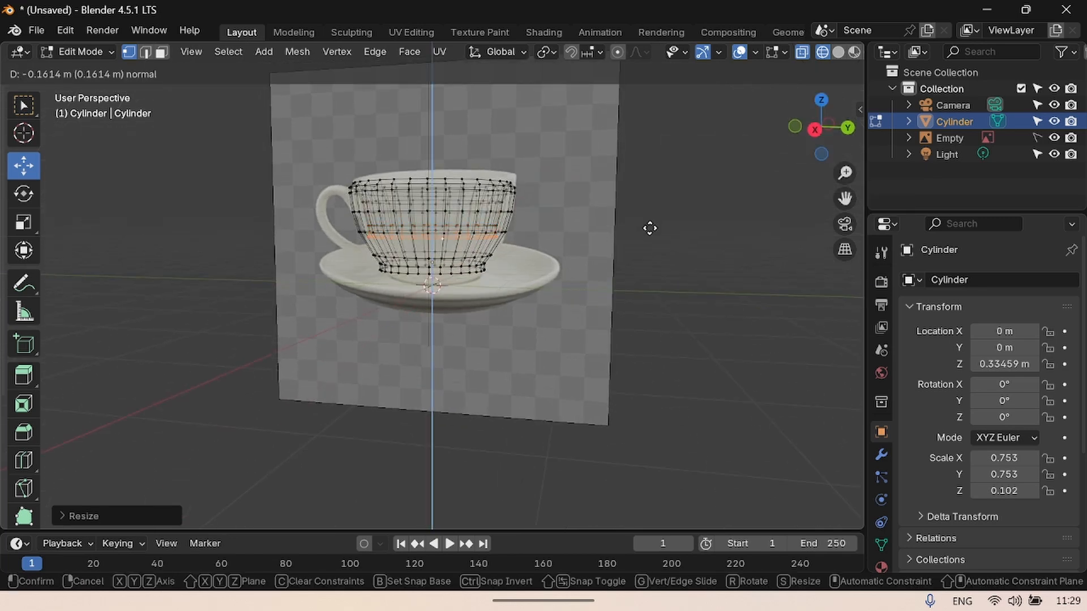
left_click(650, 228)
key("s")
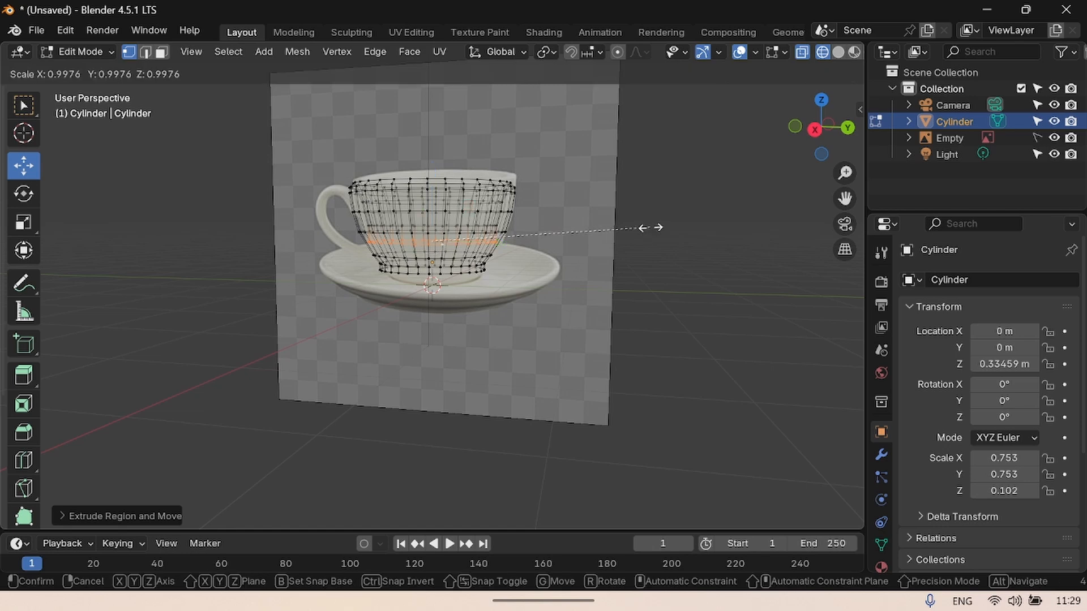
left_click(626, 225)
key("e")
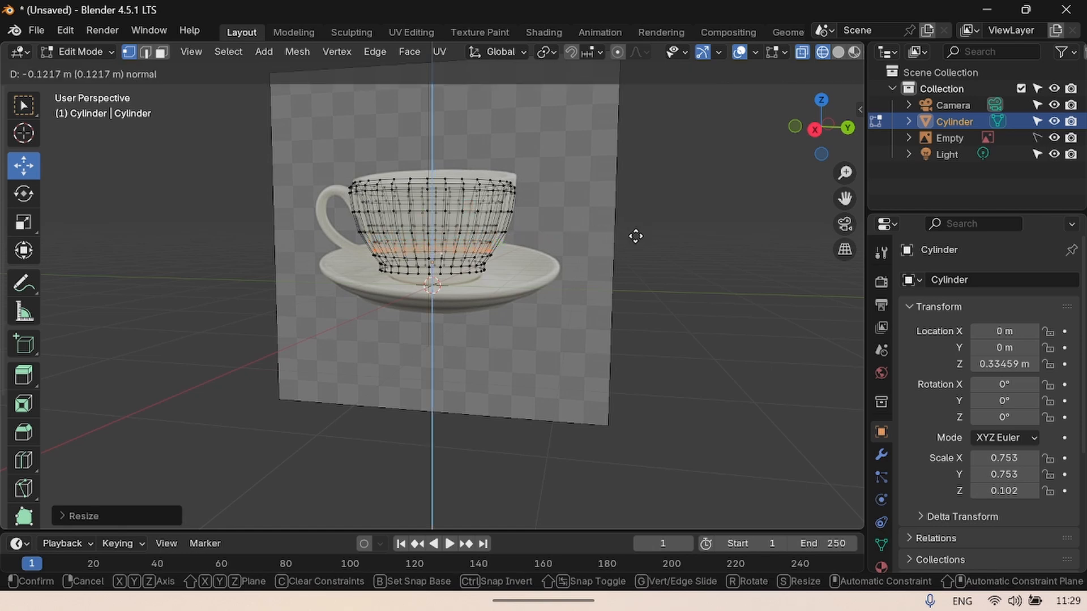
left_click(635, 236)
key("s")
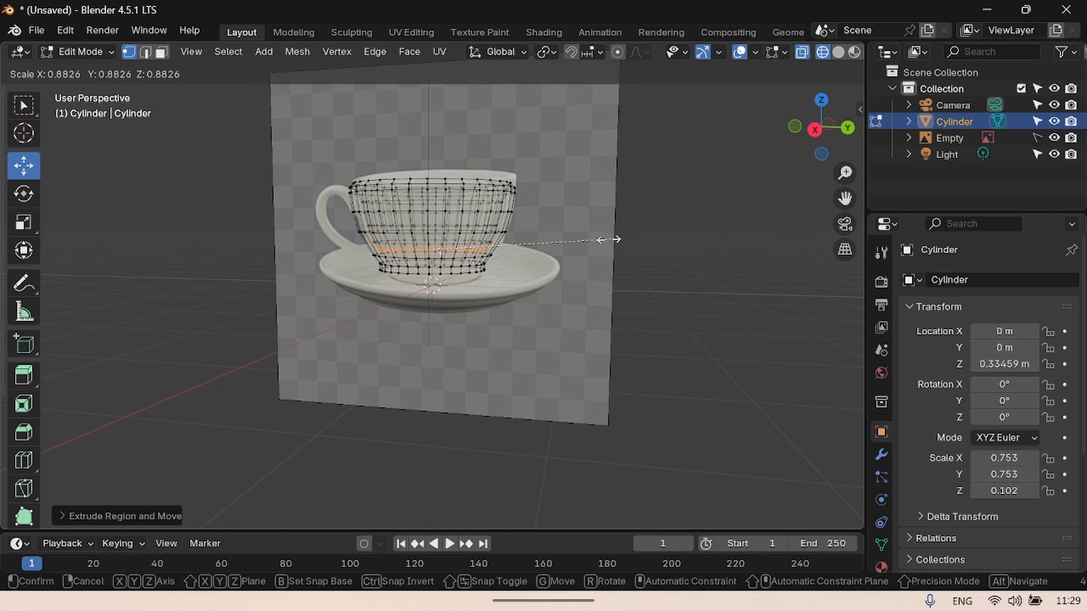
left_click(599, 242)
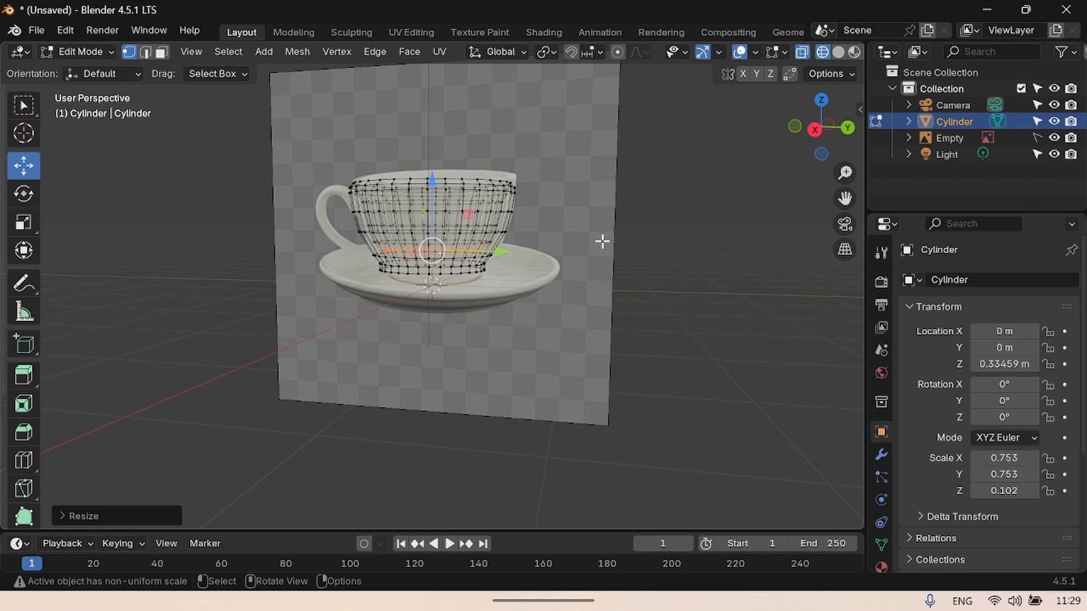
Extrude the inner wall down to just above the cup's base and shrink the lowest ring toward the centre
key("e")
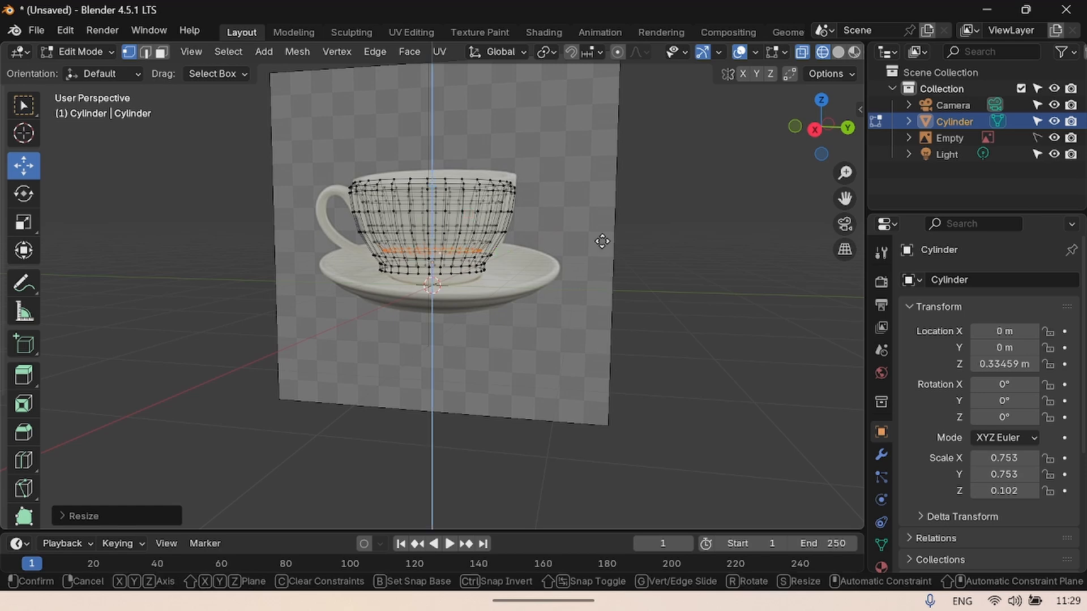
key("s")
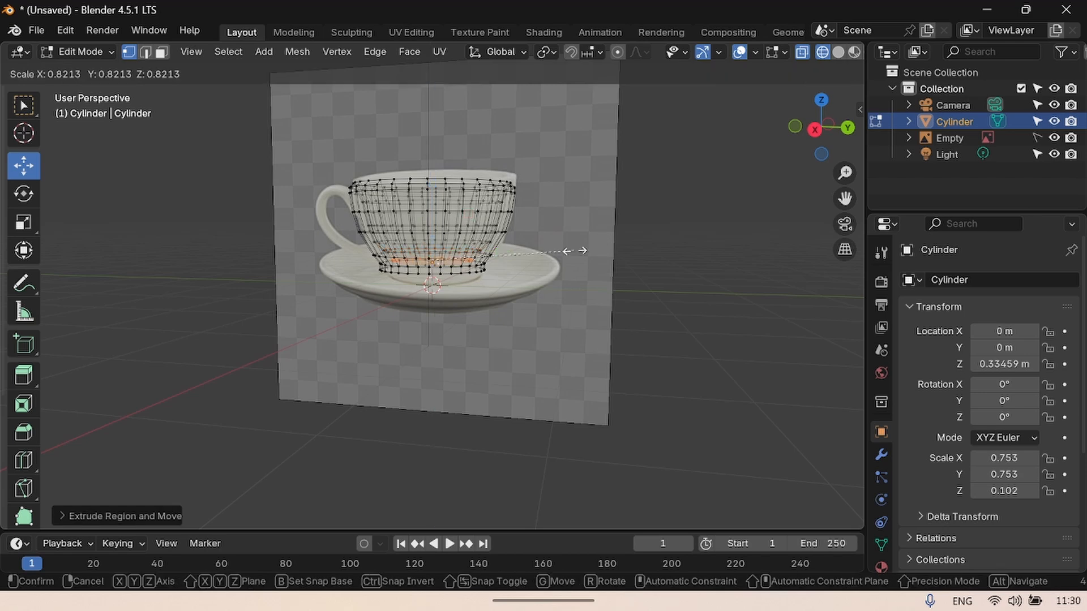
left_click(583, 250)
left_click_drag(814, 131, 670, 227)
key("s")
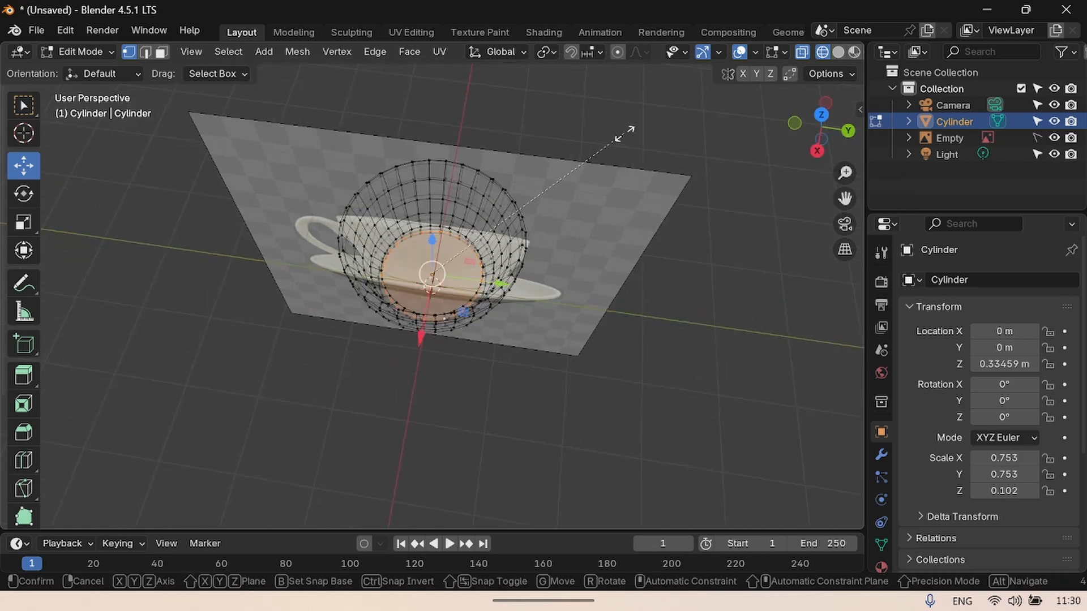
left_click(561, 164)
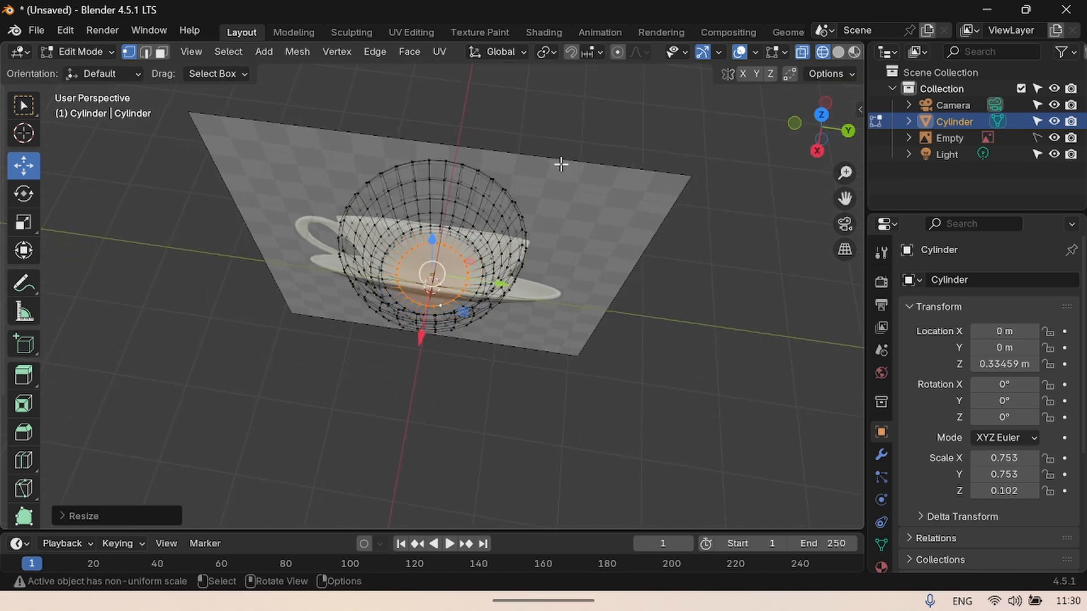
Extrude the lowest inner ring by about 0.03 m and shrink it toward the centre of the cup's floor
key("e")
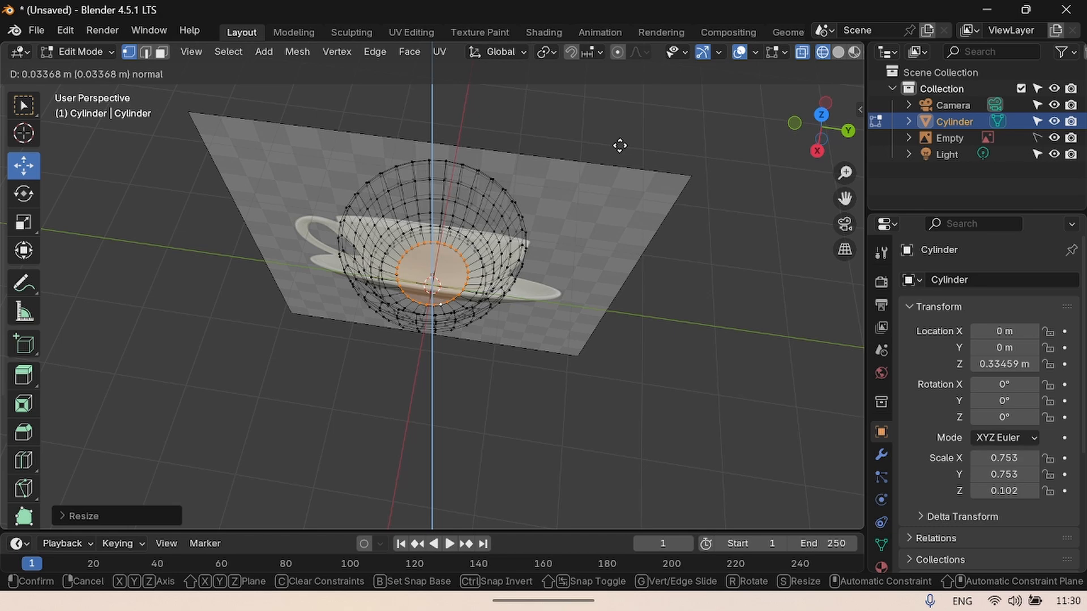
left_click(620, 145)
key("s")
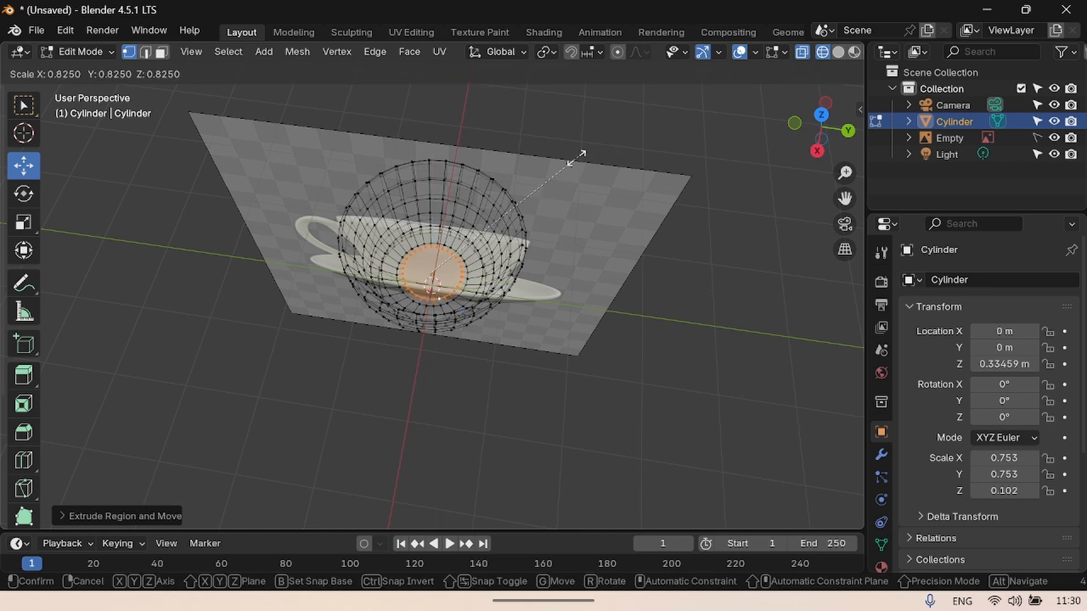
left_click(549, 177)
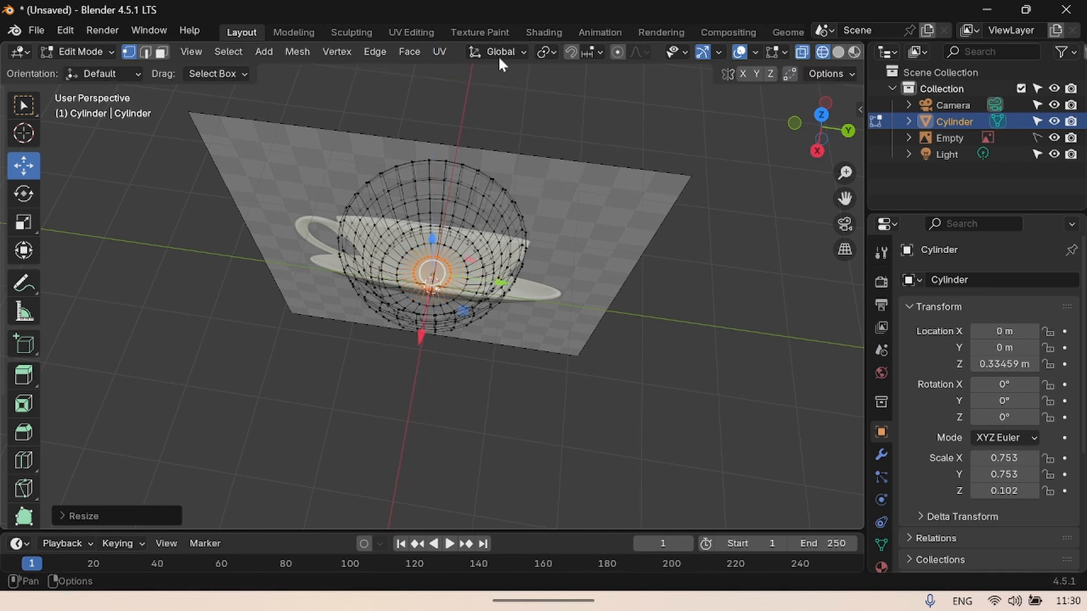
Close the remaining opening in the cup's inner floor with Grid Fill and return to Object Mode
left_click(410, 52)
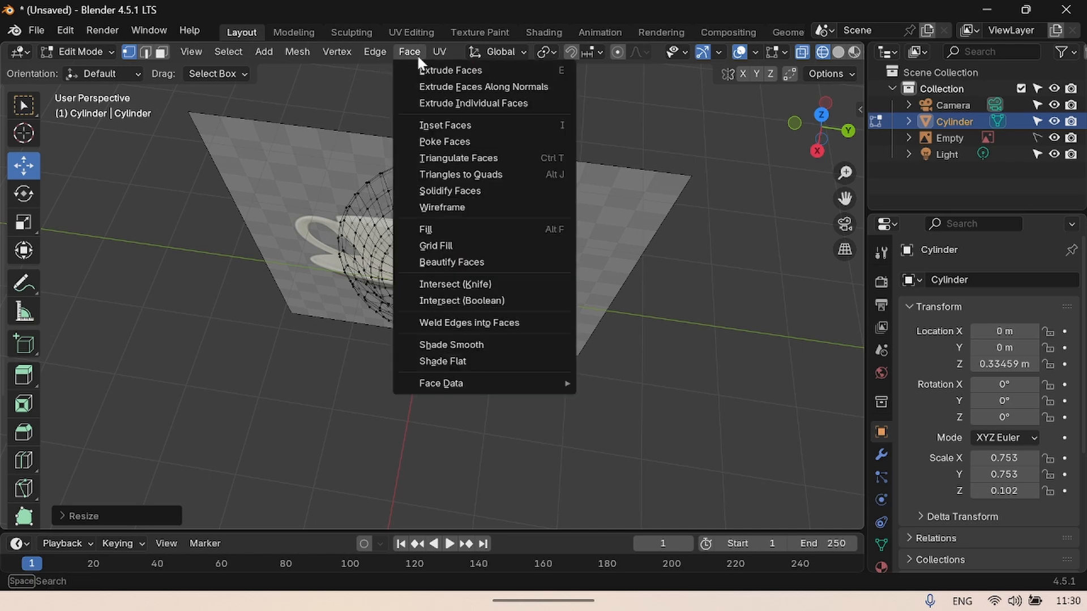
left_click(439, 245)
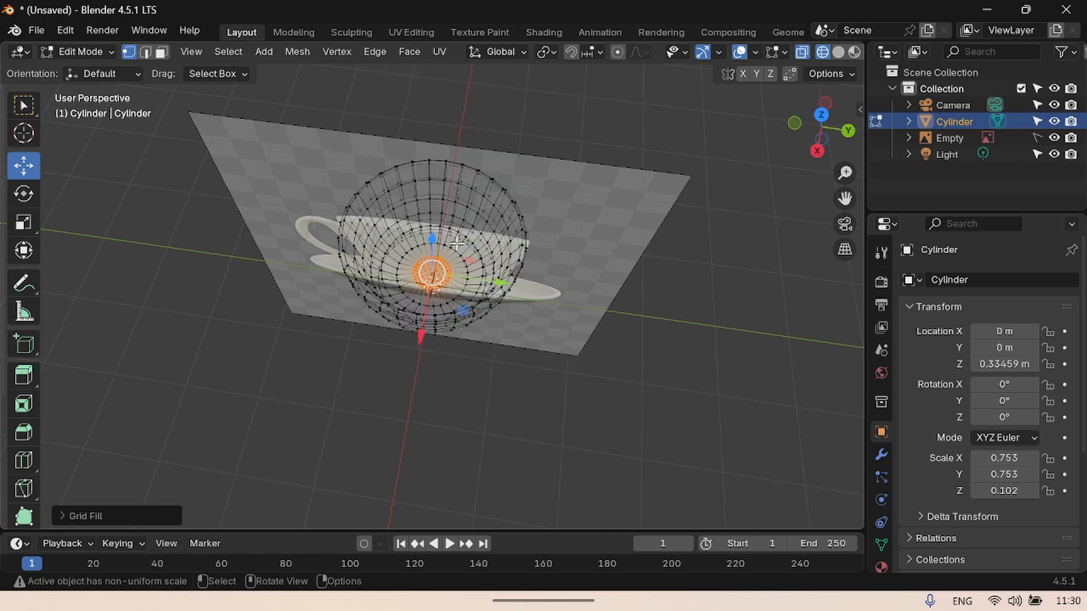
left_click(88, 56)
left_click(92, 69)
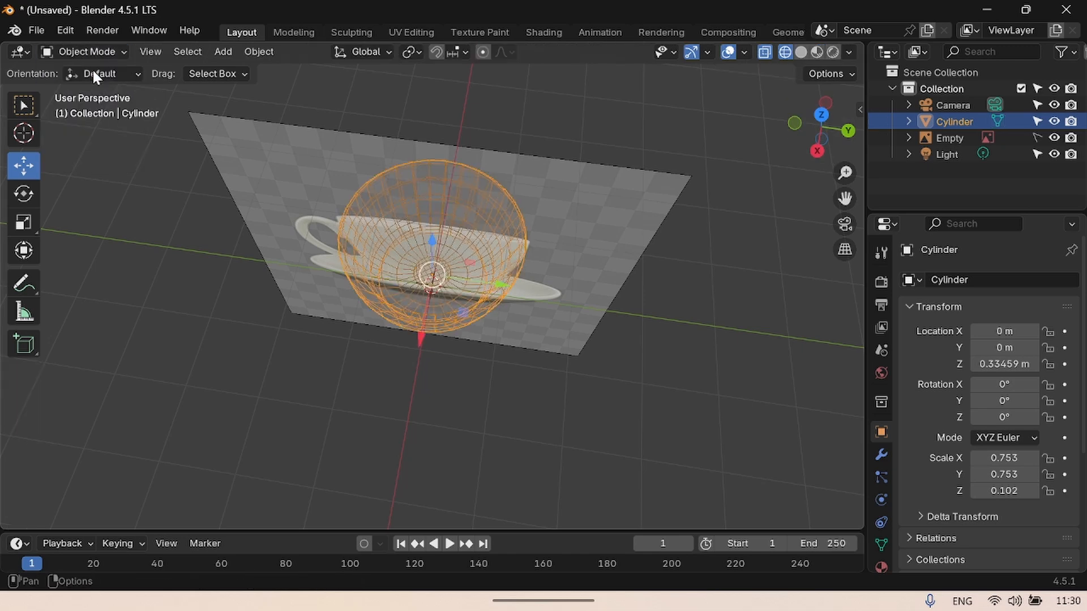
Display the cup in solid shading with X-ray off and hide the reference image to inspect the hollow shape
left_click(800, 52)
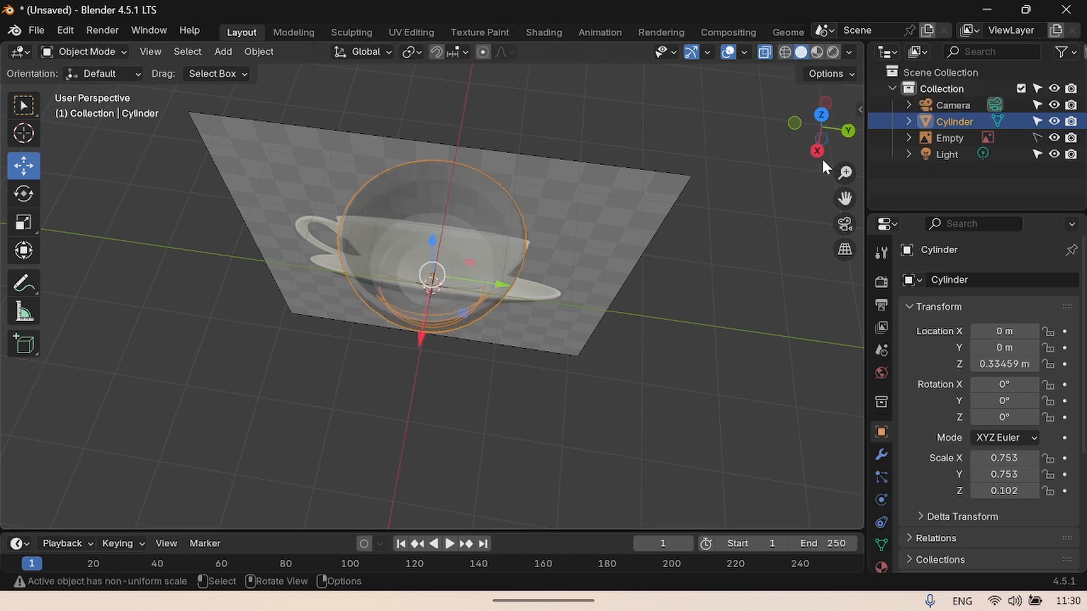
left_click_drag(822, 161, 832, 113)
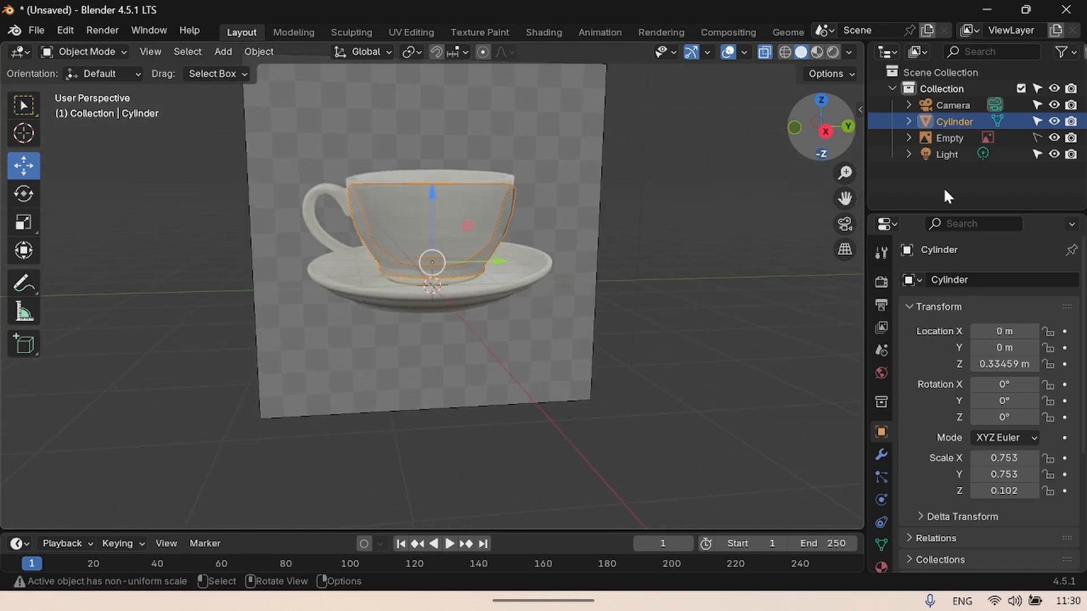
left_click(1053, 138)
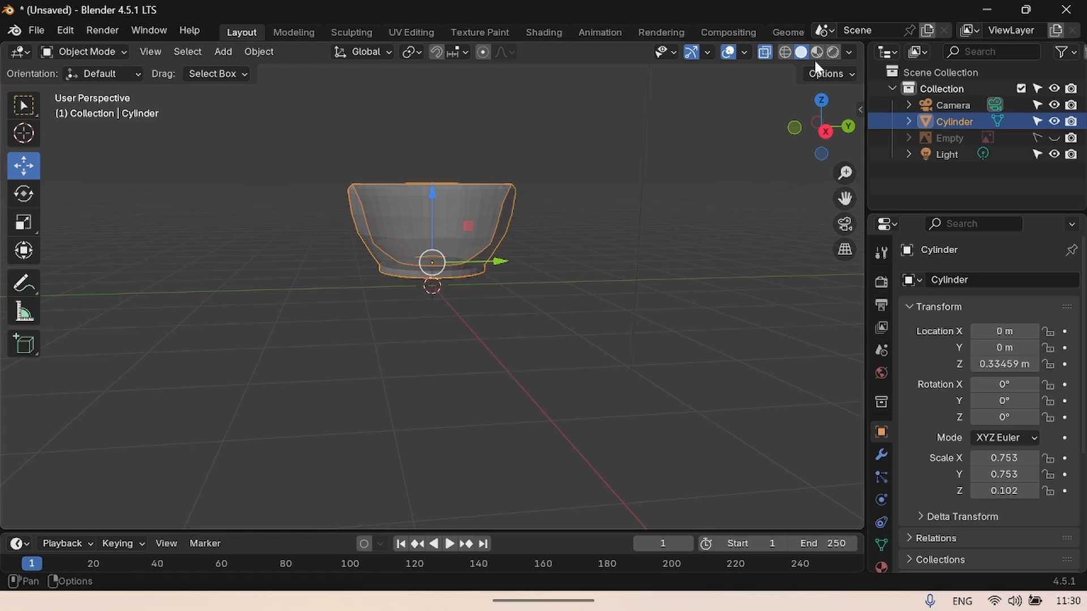
left_click(763, 53)
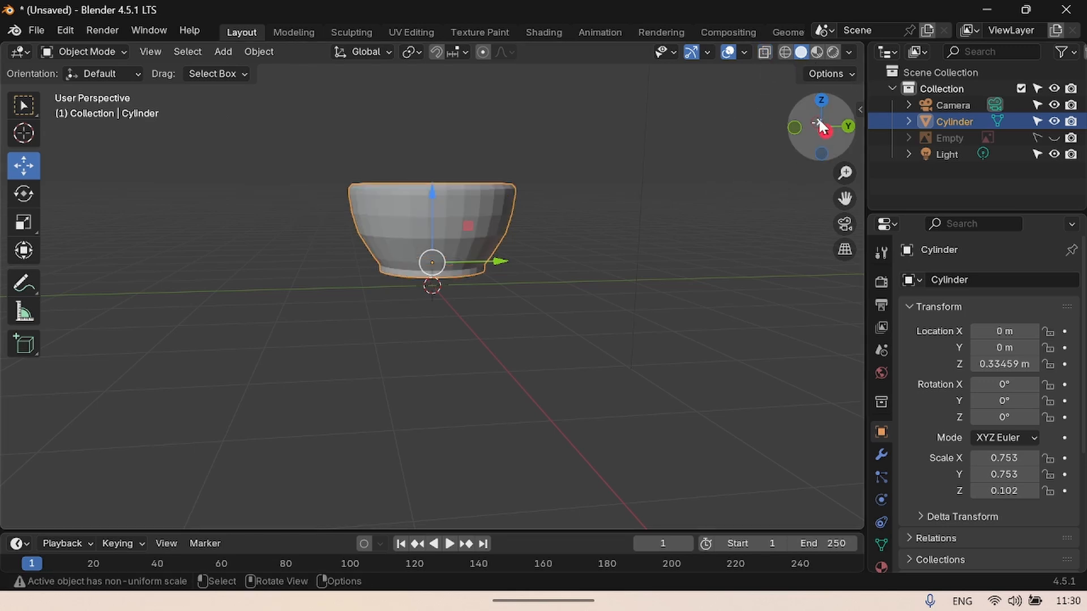
mouse_move(826, 139)
left_mouse_down()
mouse_move(834, 192)
mouse_move(821, 113)
mouse_move(824, 175)
mouse_move(828, 159)
left_mouse_up()
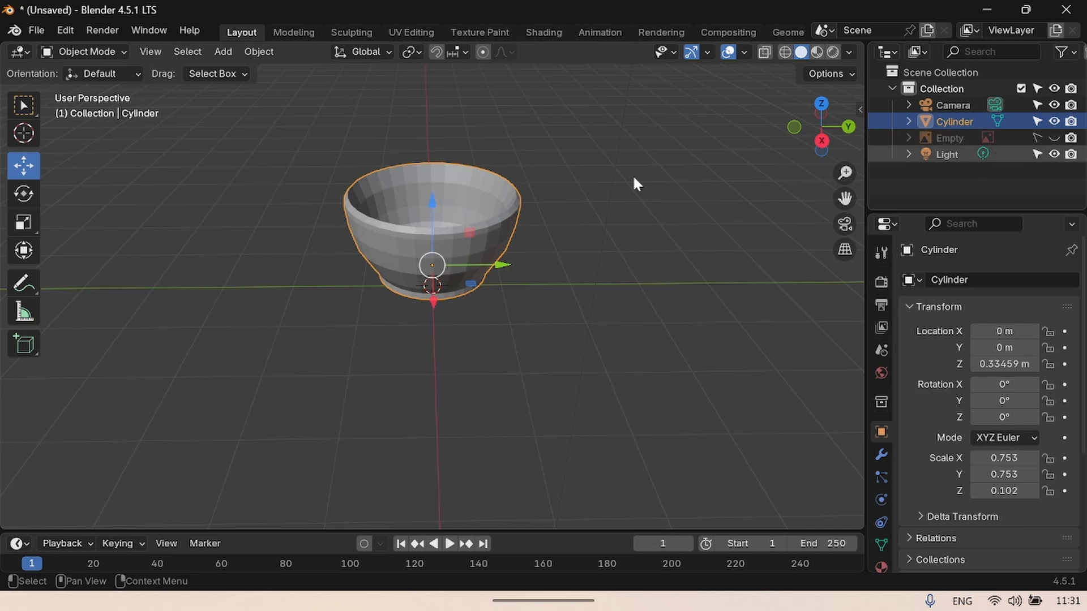
Deselect the cup and show the reference image again, viewing it from the side
left_click(83, 51)
left_click(479, 138)
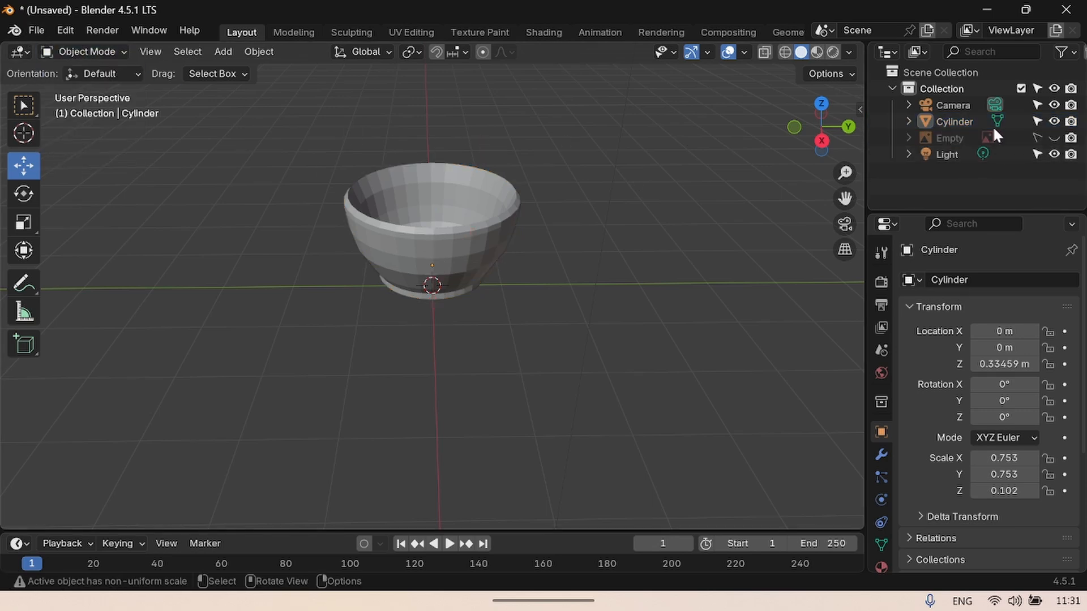
left_click(1053, 137)
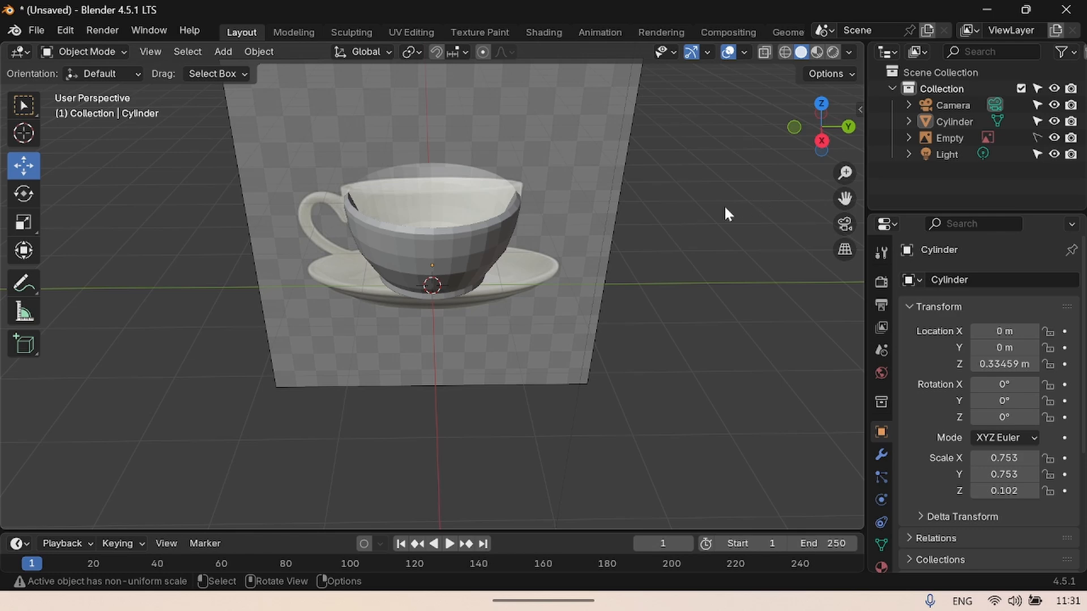
left_click_drag(817, 141, 809, 130)
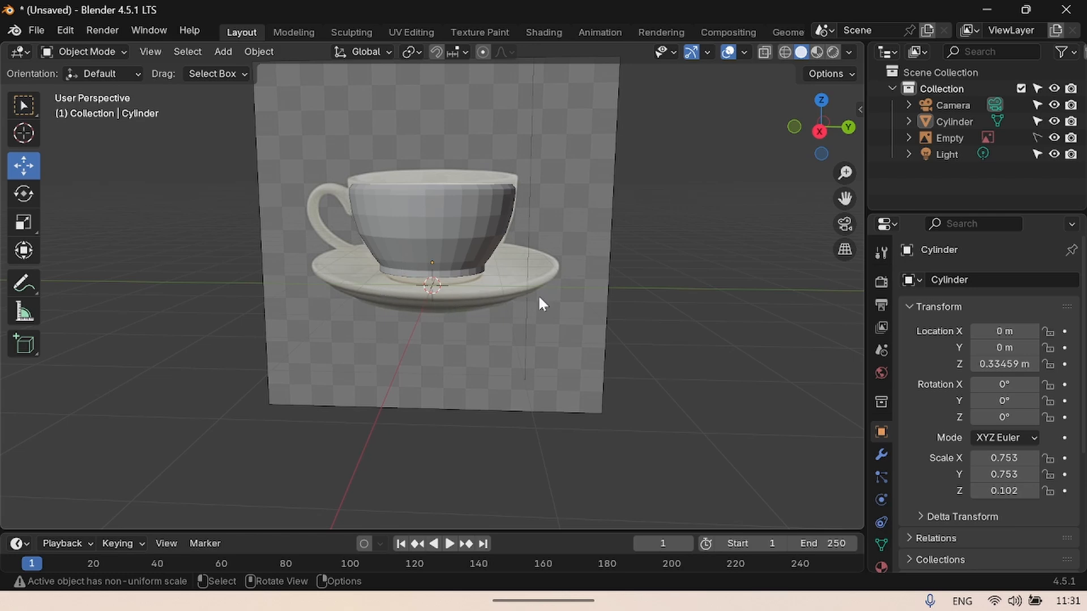
Duplicate the edge loop at the cup's base in Edit Mode and scale the copy slightly outward
left_click(452, 272)
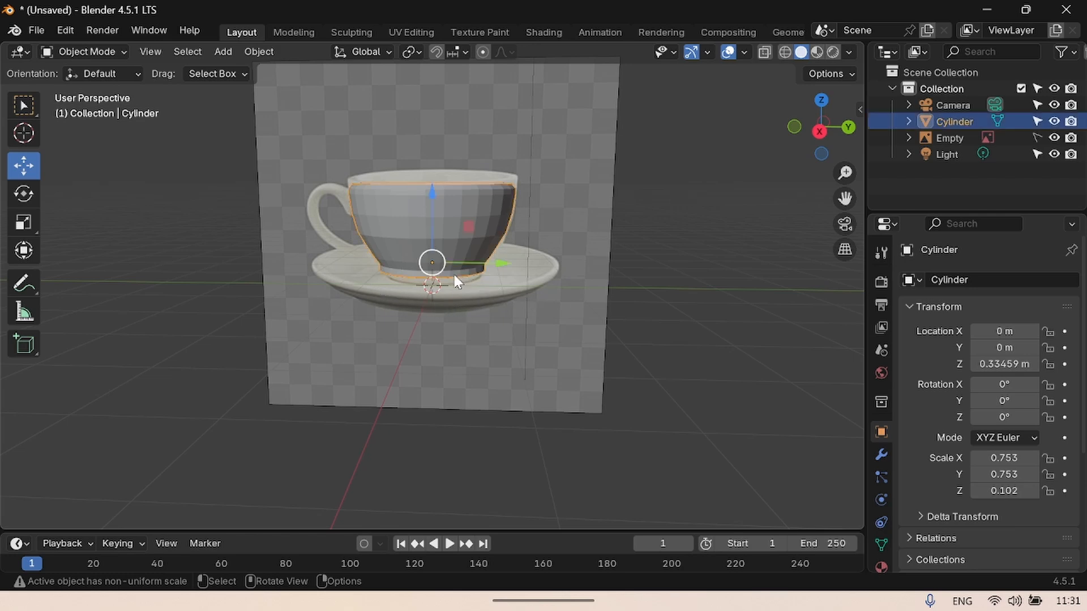
left_click(86, 53)
left_click(99, 89)
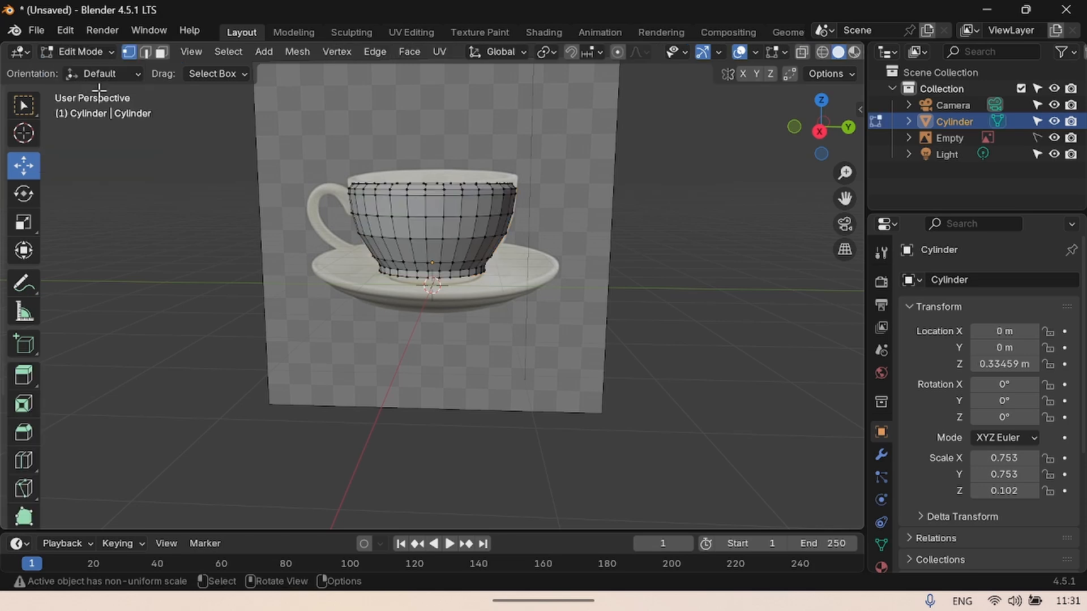
left_click(462, 279, "alt")
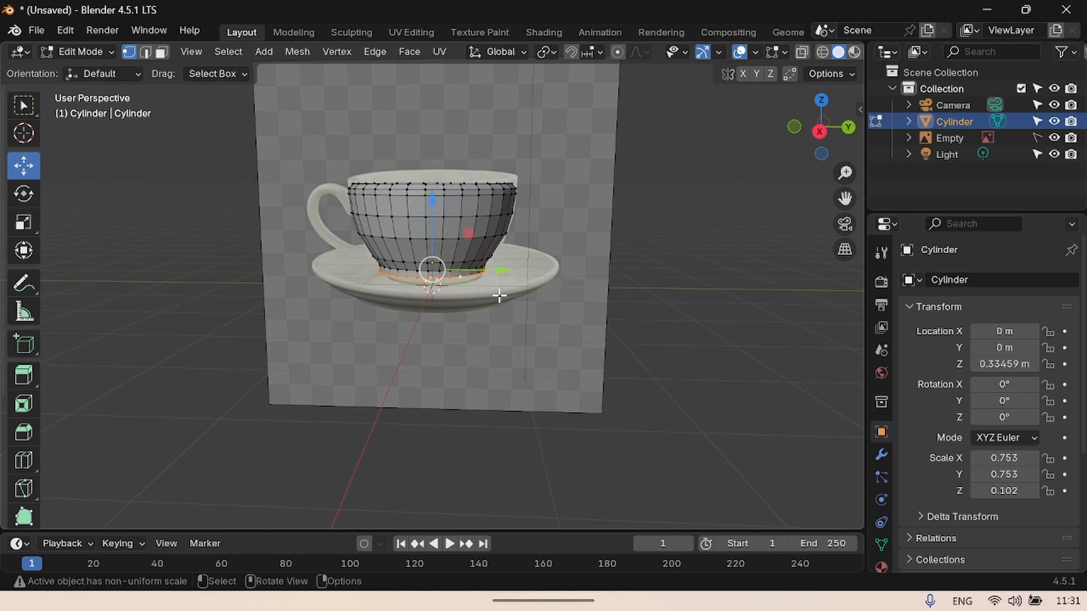
key("g")
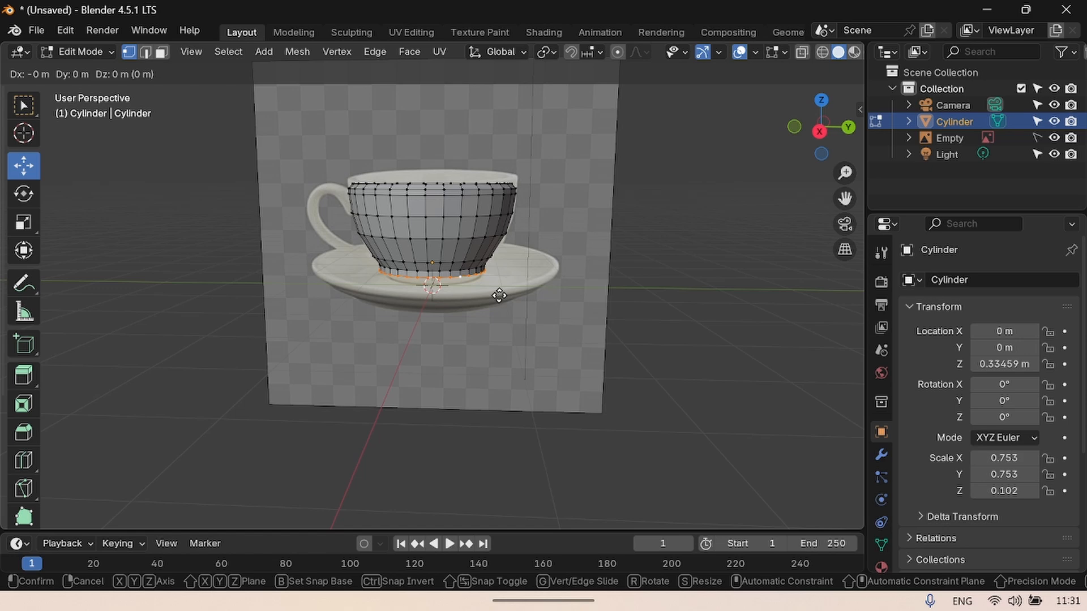
right_click(499, 294)
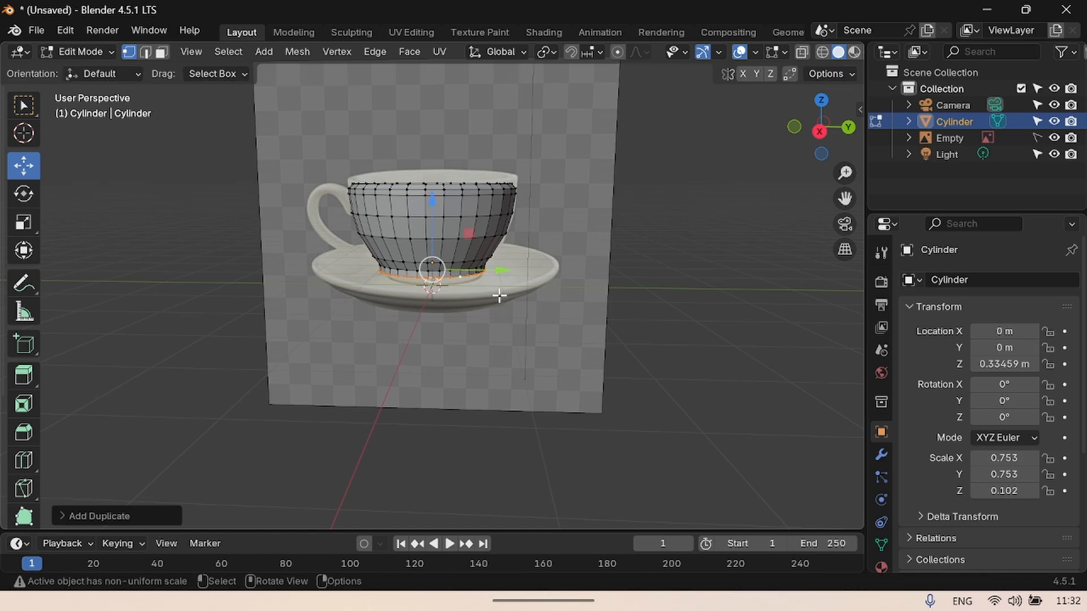
key("s")
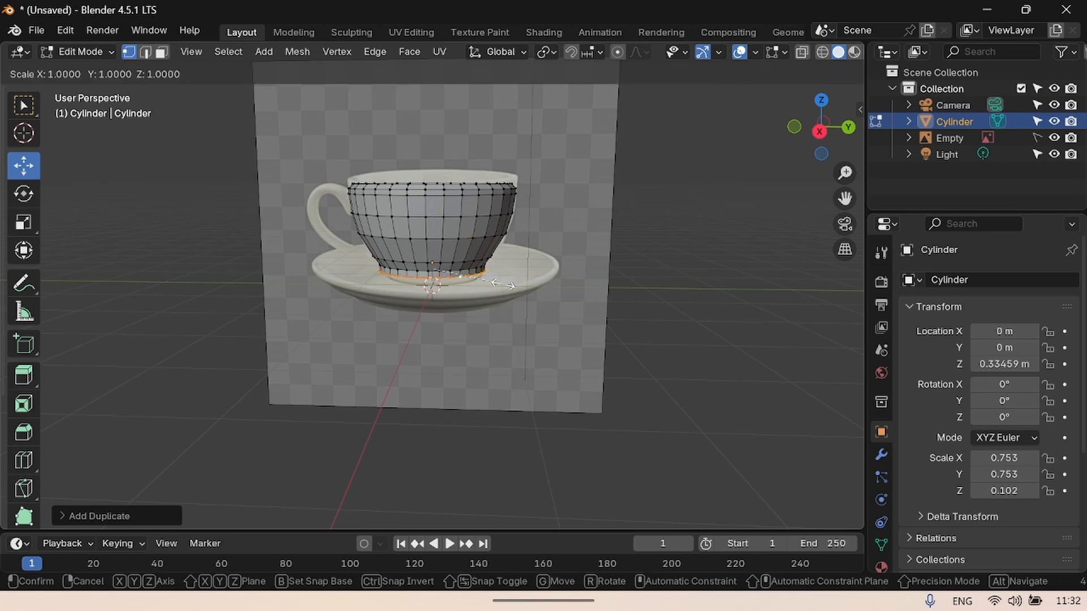
left_click(519, 292)
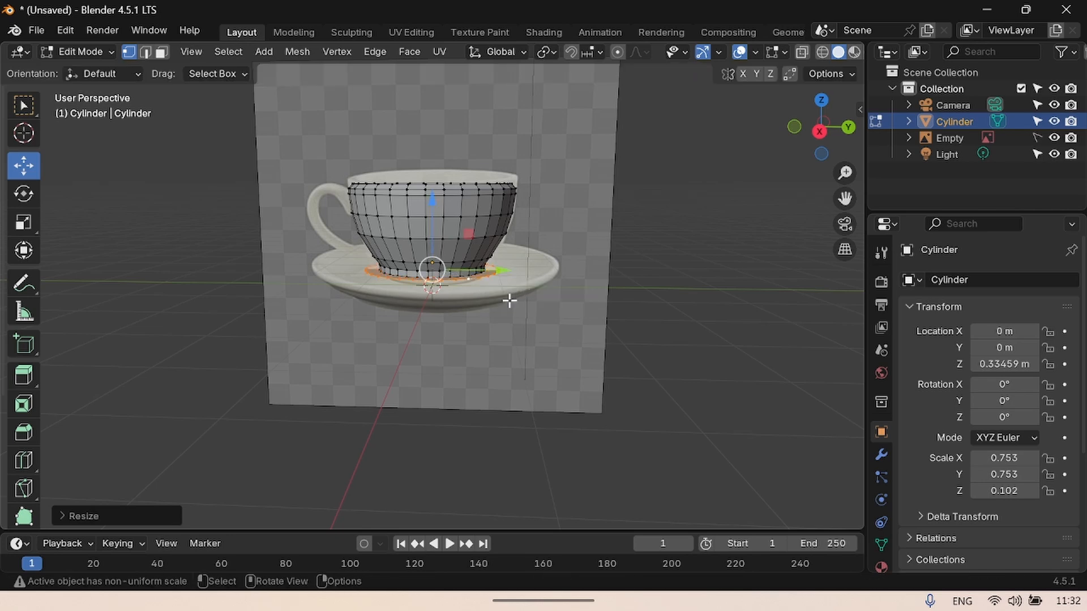
Separate the enlarged base ring into its own object by selection and return to Object Mode
right_click(461, 280)
mouse_move(487, 540)
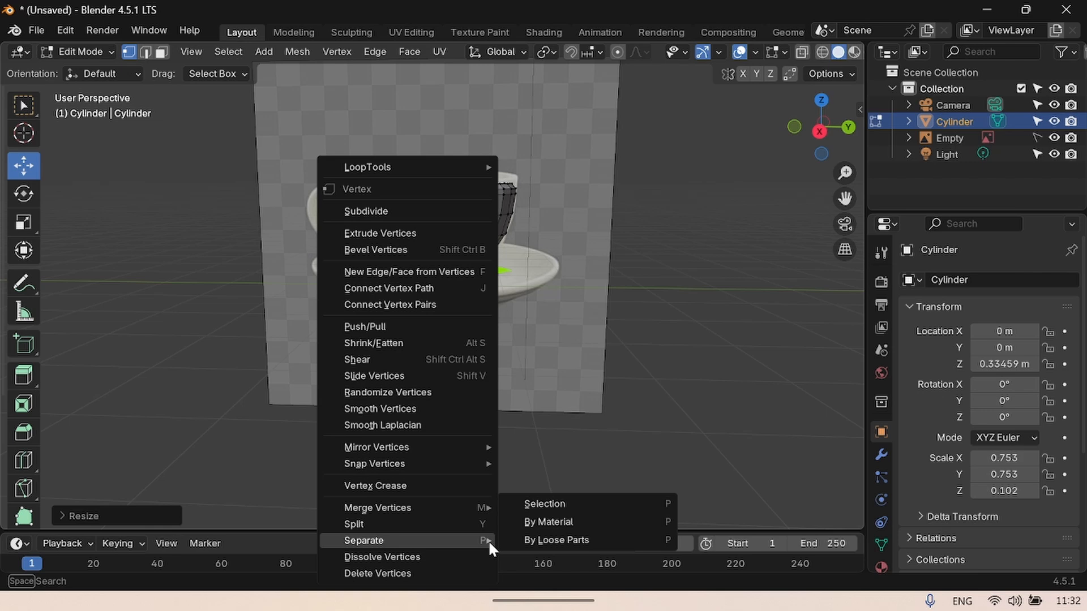
left_click(565, 503)
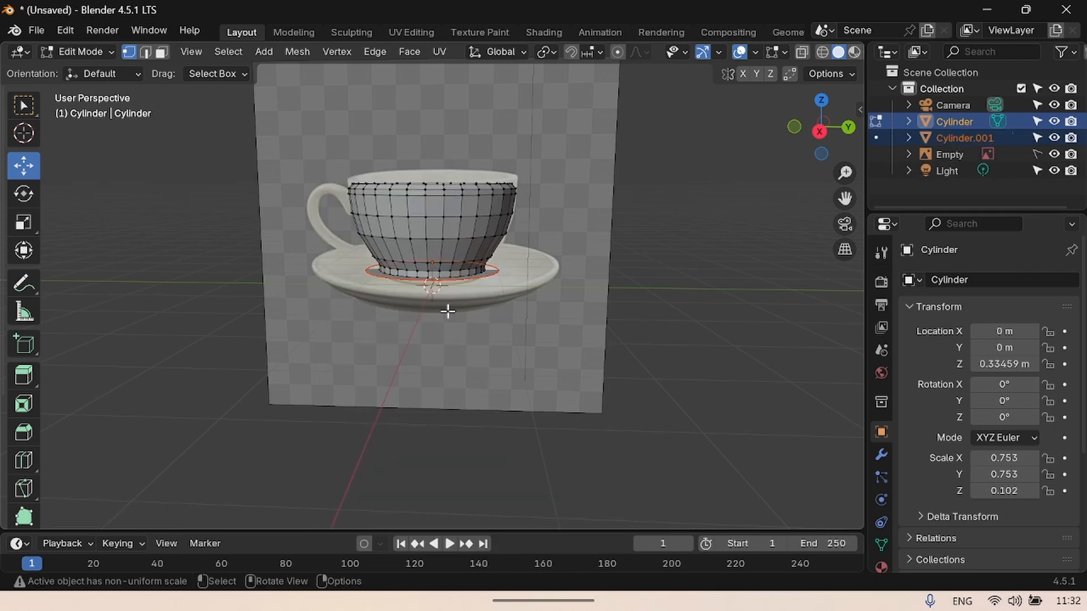
left_click(67, 50)
left_click(85, 68)
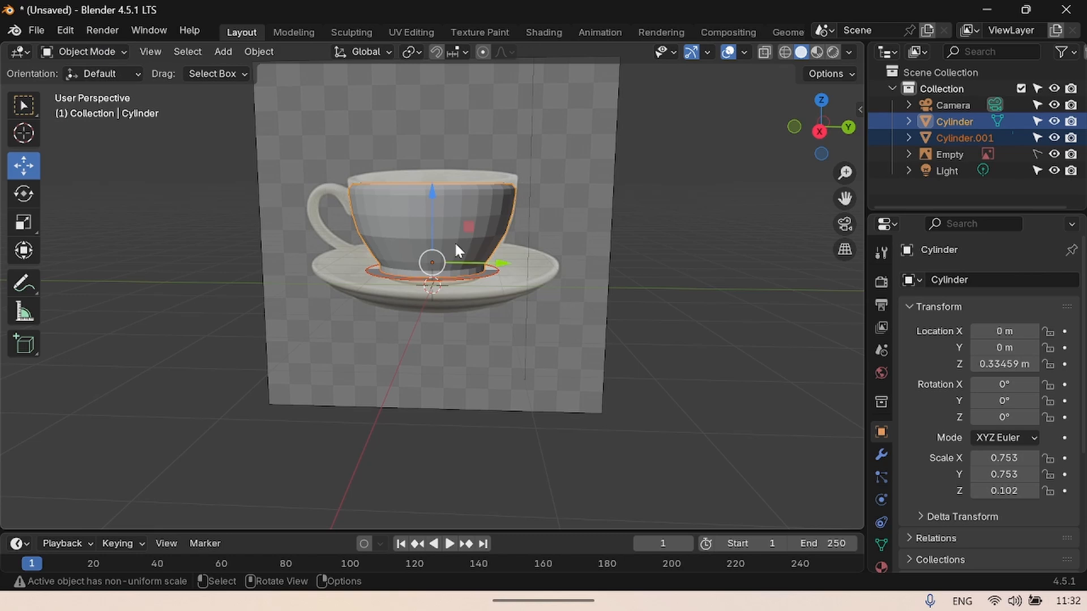
Select only the separated ring and open it in Edit Mode
left_click_drag(434, 199, 436, 186)
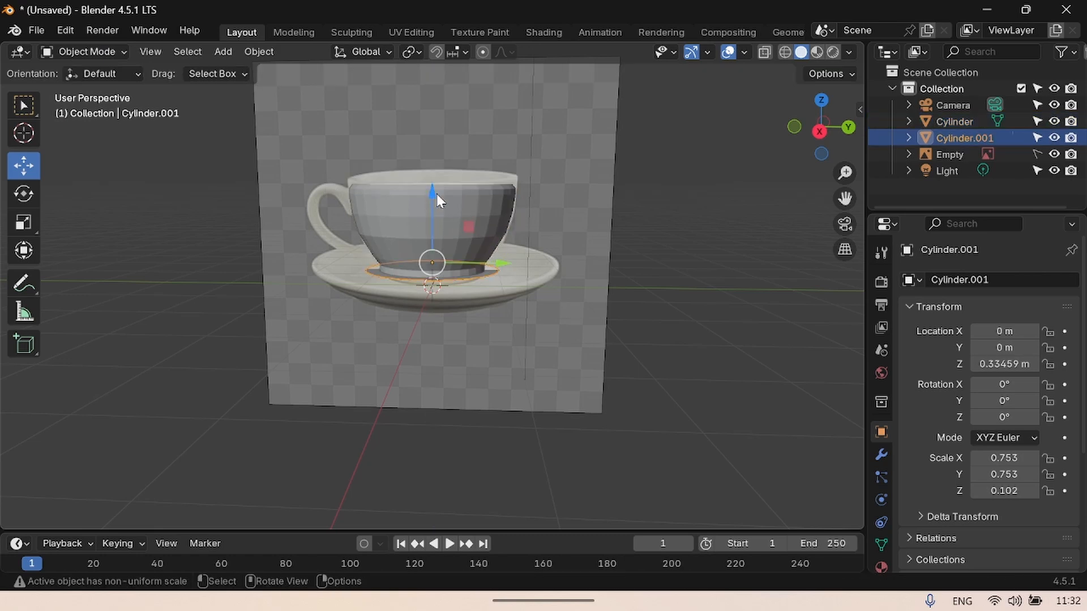
left_click_drag(436, 194, 451, 73)
right_click(451, 73)
left_click(85, 52)
left_click(80, 86)
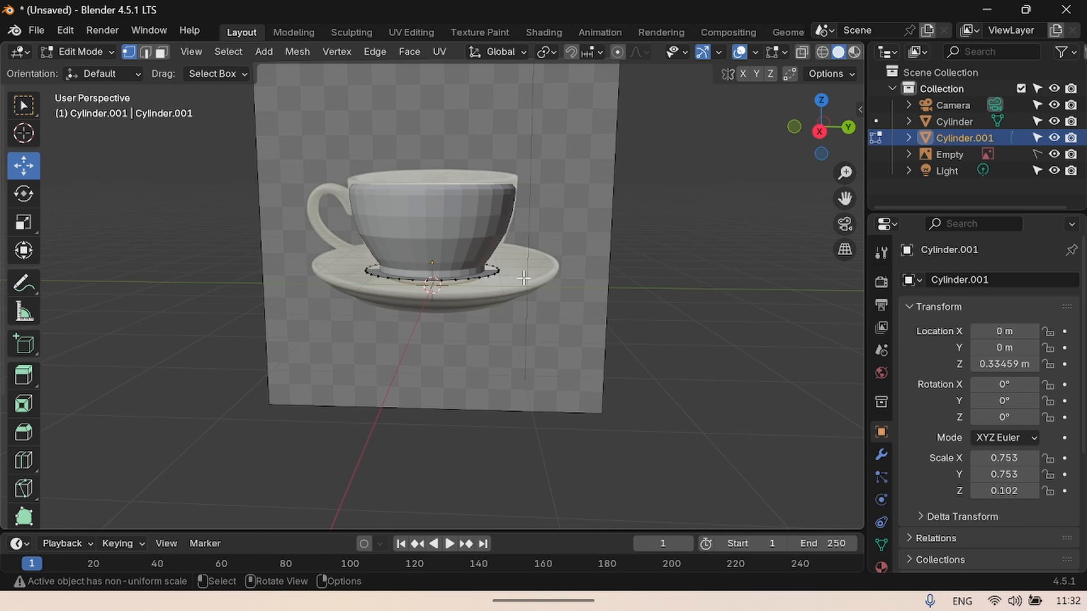
Extrude the whole ring in place and widen it into a flat disc with inset faces covering most of the saucer
left_click(480, 277, "alt")
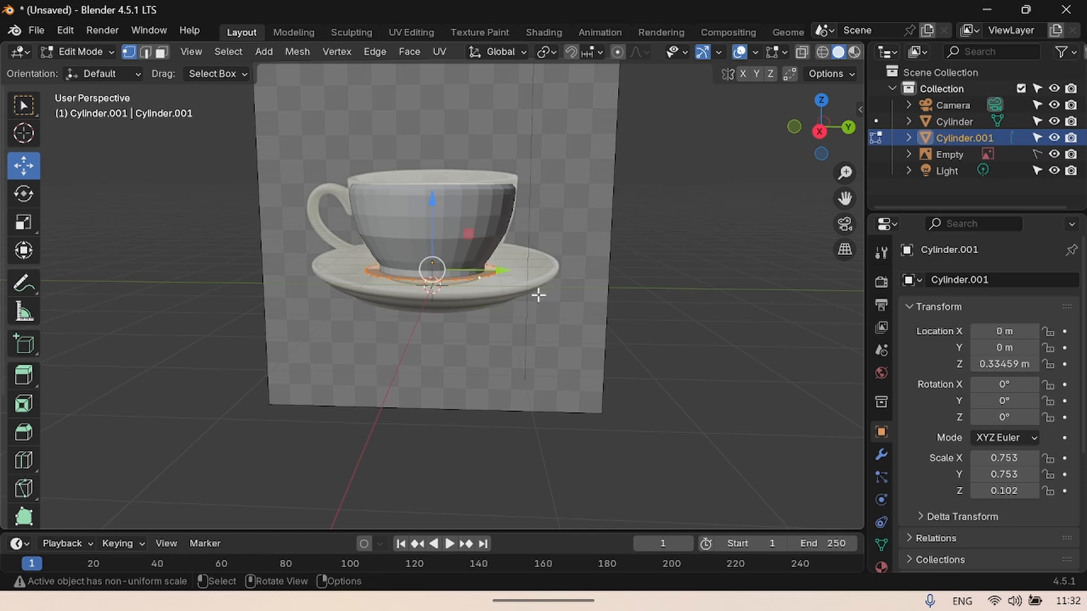
key("g")
key("z")
key("z")
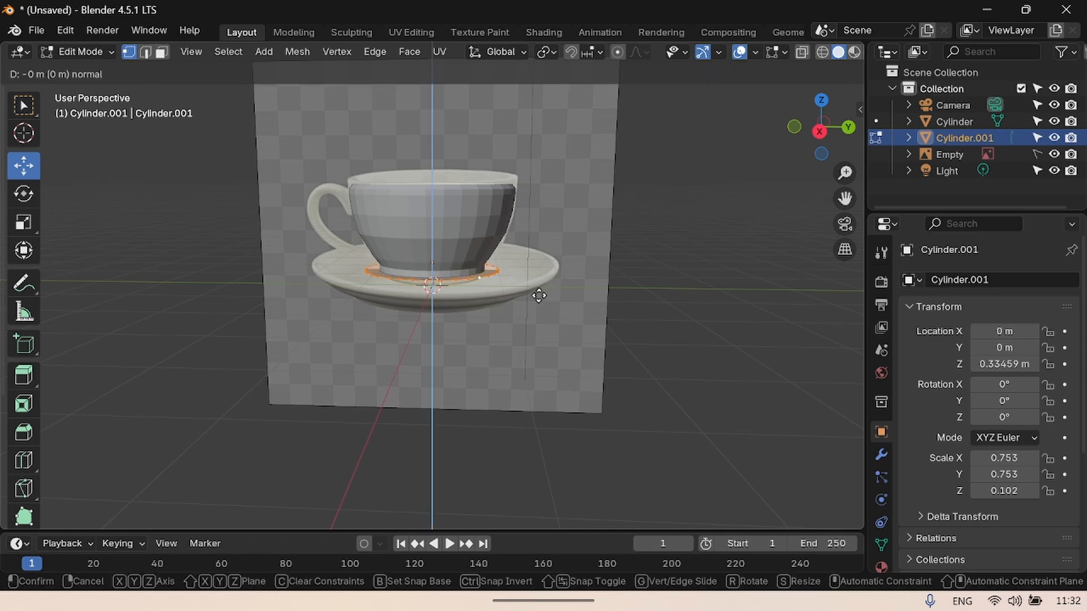
left_click(539, 295)
key("s")
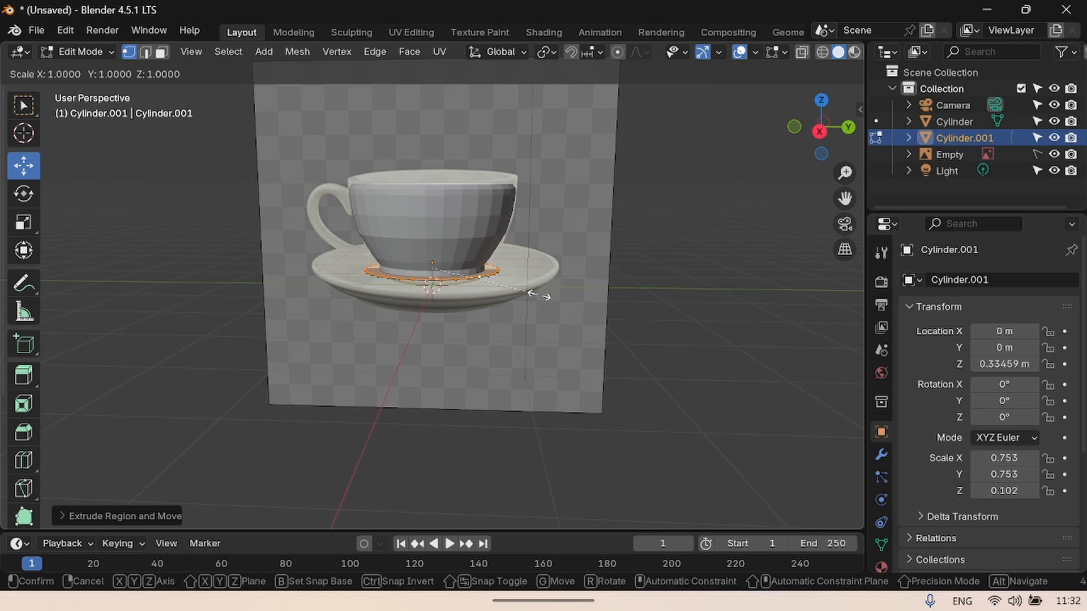
left_click(592, 296)
key("g")
key("z")
key("z")
left_click(592, 301)
Extrude the saucer disc by a tiny amount and scale it outward by about 1.18 to the reference saucer's rim
key("e")
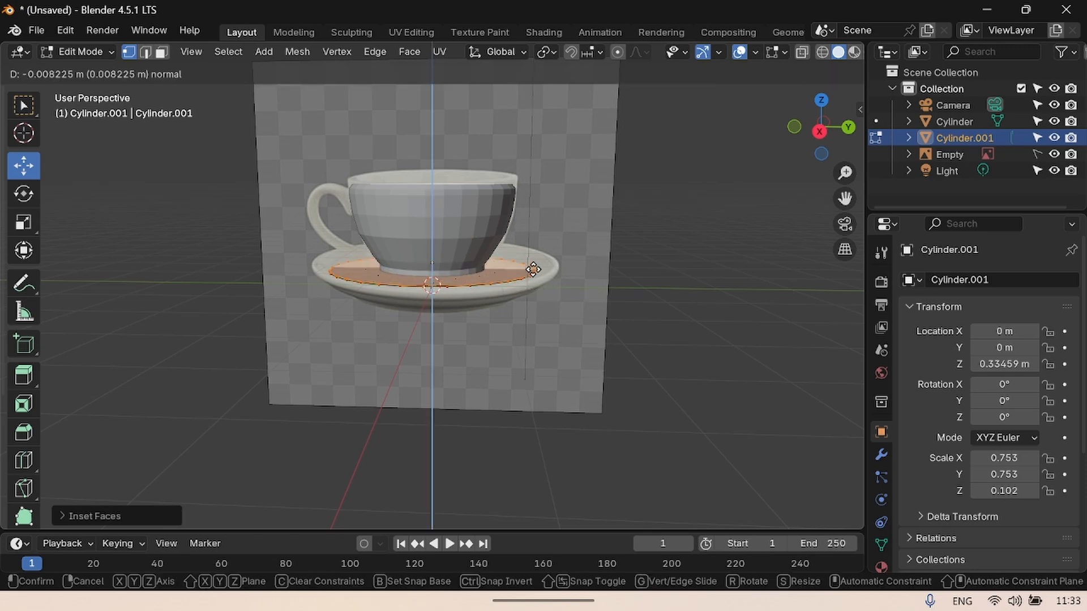
left_click(533, 267)
key("s")
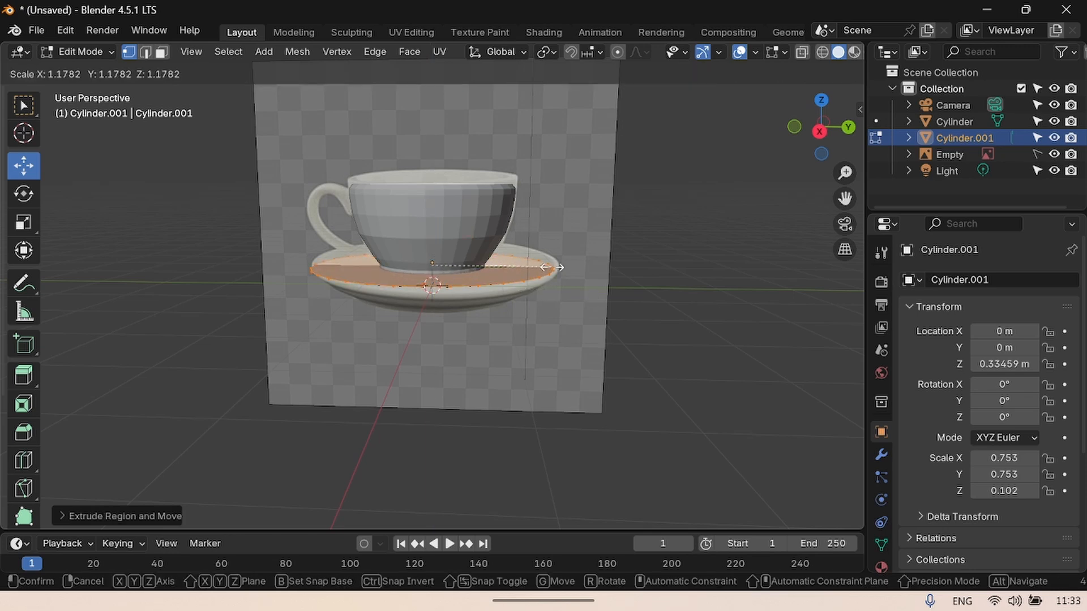
left_click(553, 266)
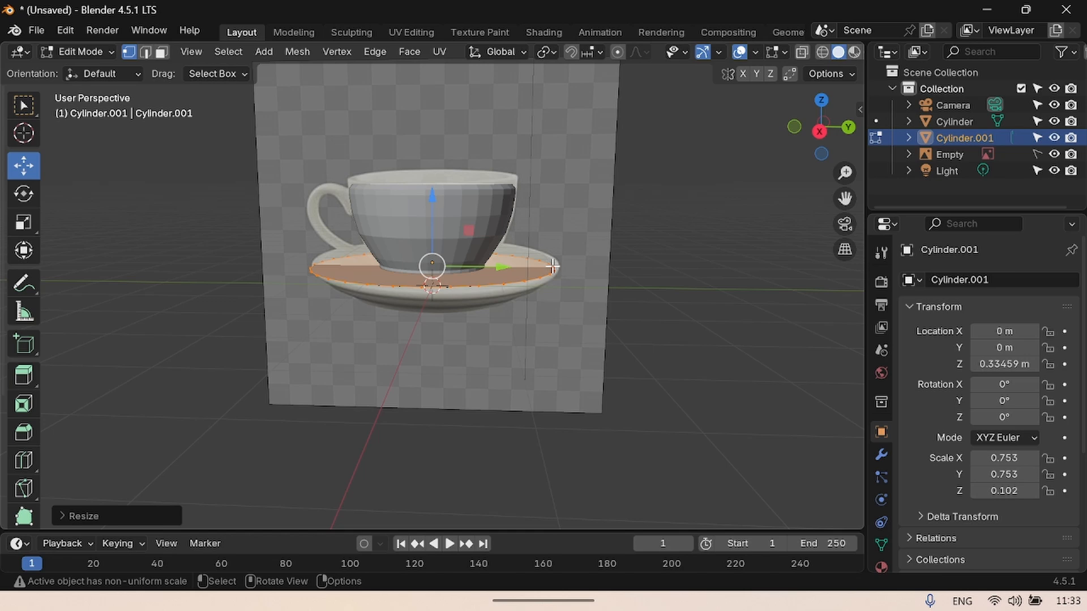
Extrude the saucer's faces slightly downward from the rim and scale the new edge to fit the reference saucer
key("e")
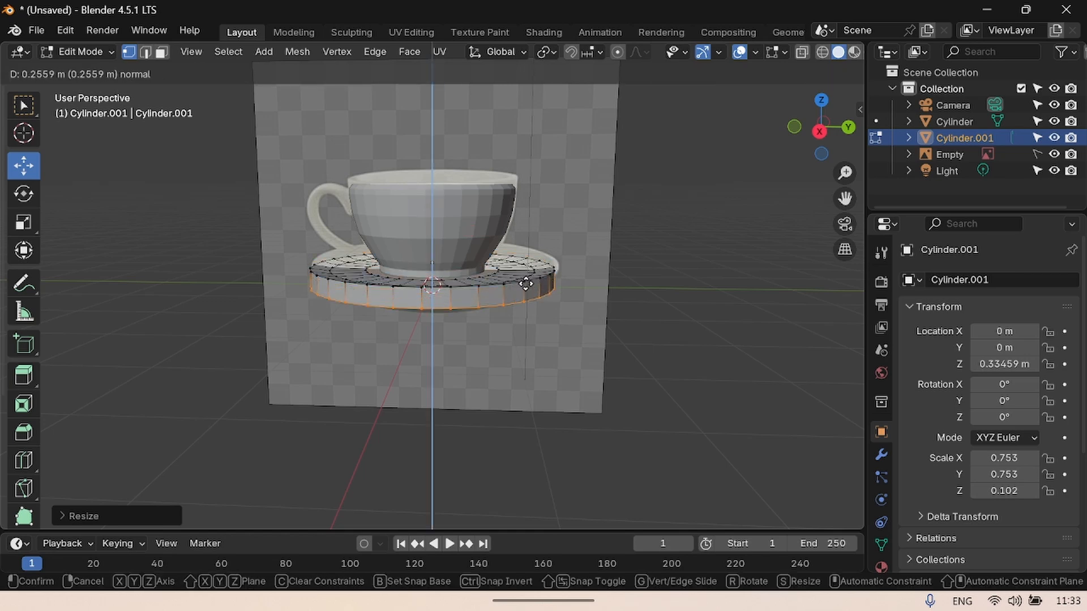
left_click(535, 276)
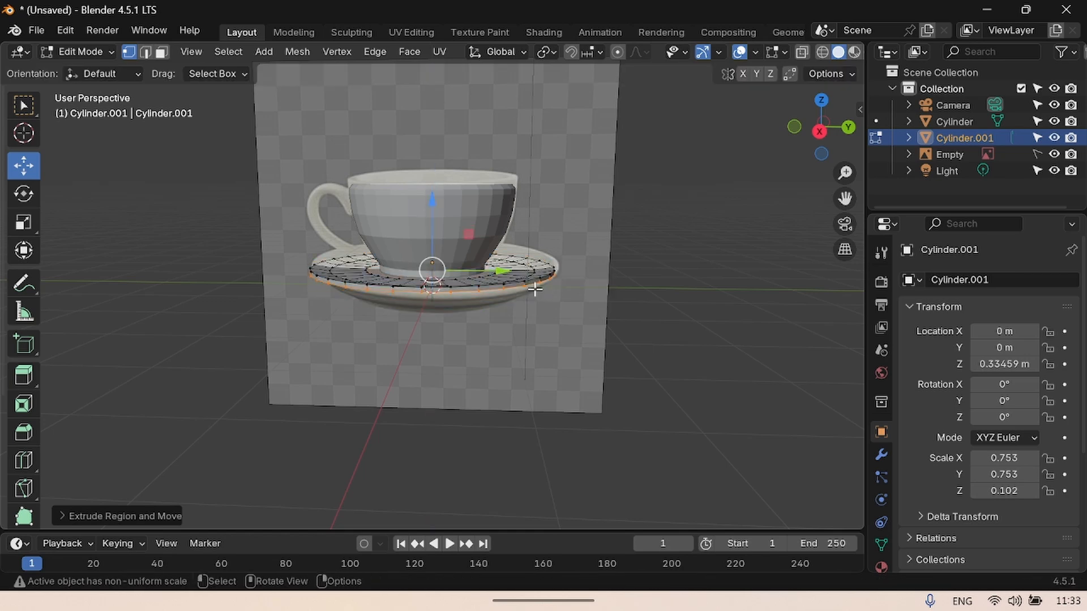
key("s")
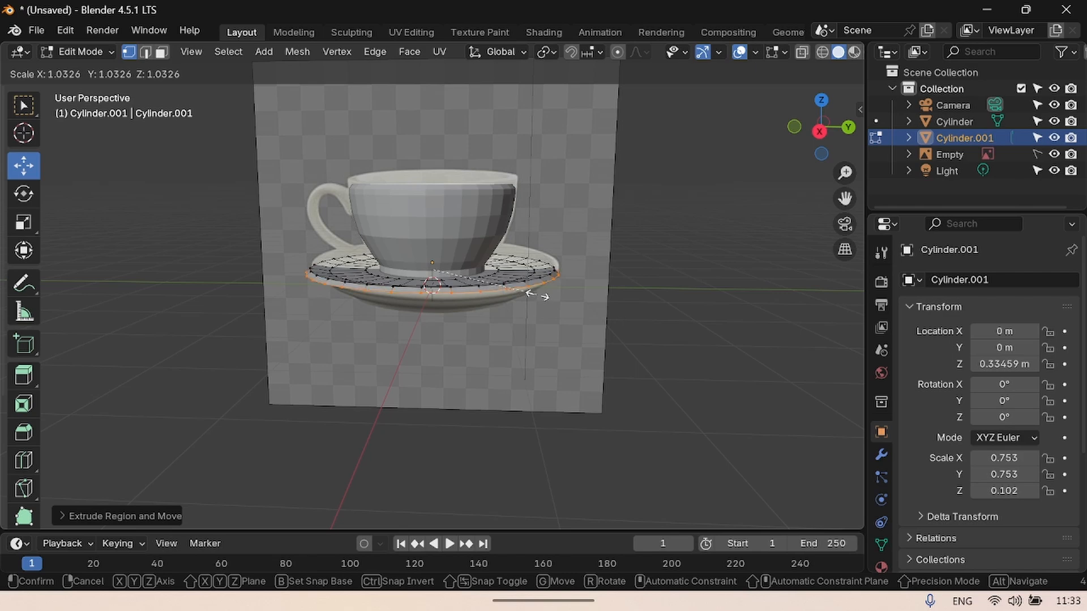
left_click(536, 289)
key("s")
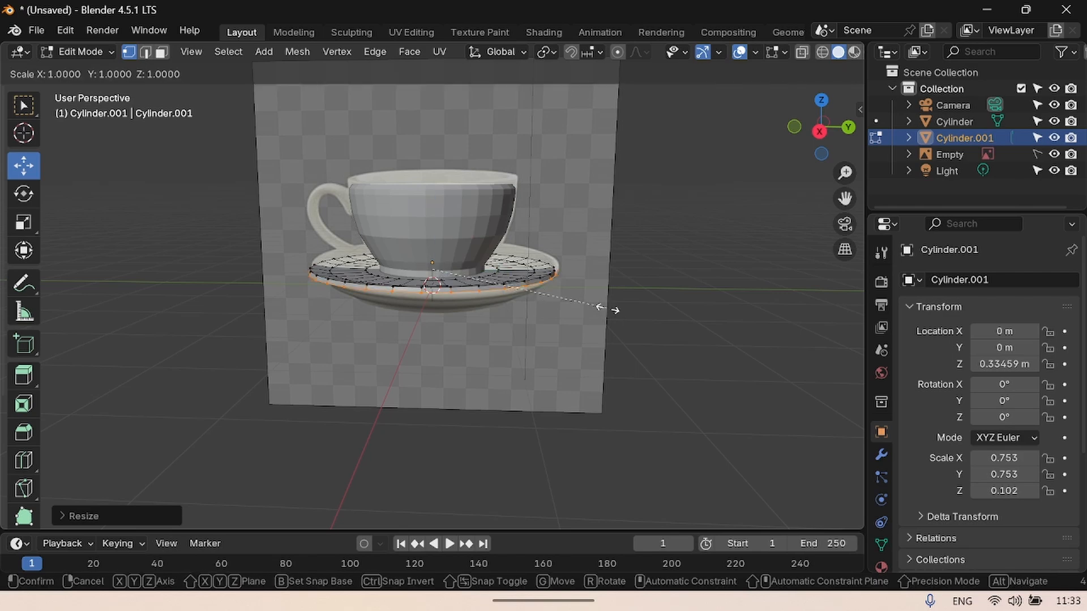
left_click(606, 308)
Extrude the saucer's underside along its normals by about 0.64 m and scale the new faces slightly inward
left_click(416, 49)
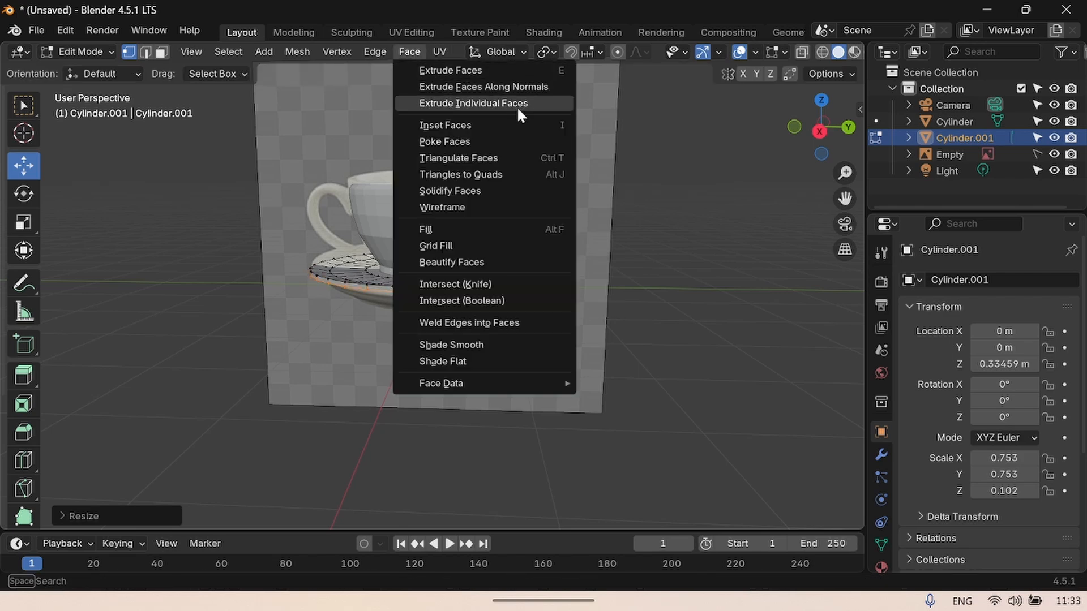
left_click(487, 88)
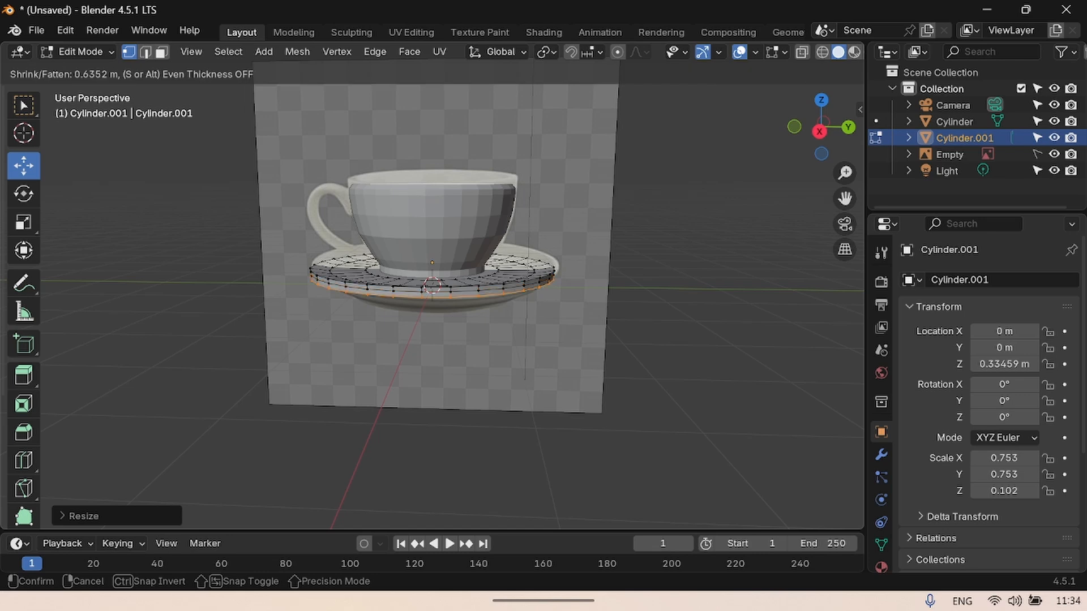
left_click(476, 73)
key("s")
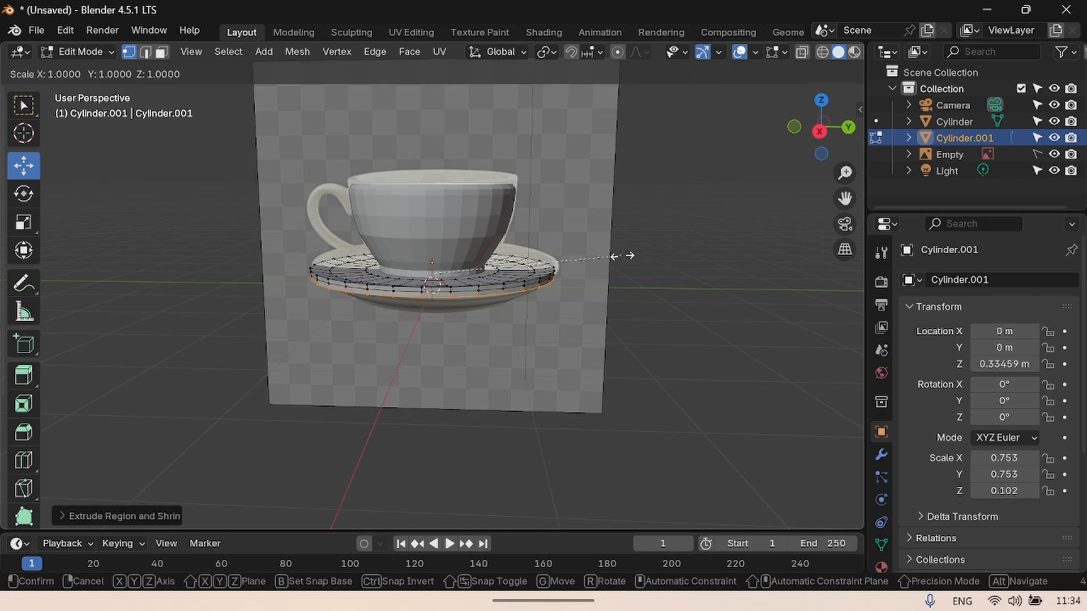
left_click(613, 258)
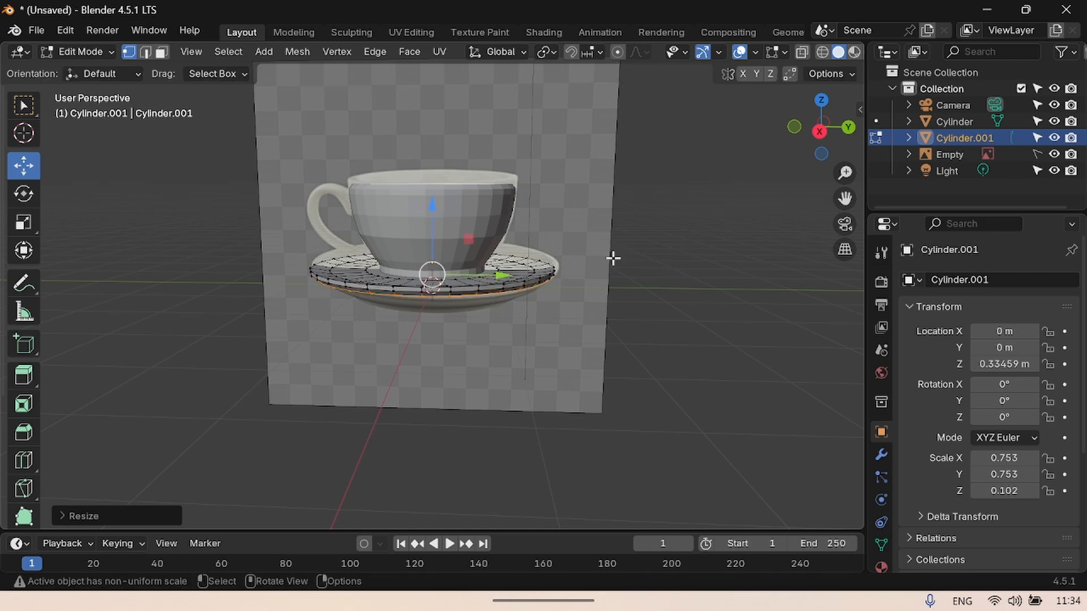
Extrude the underside down in two small levels, narrowing each one slightly to begin the saucer's curved profile
key("e")
right_click(613, 262)
key("s")
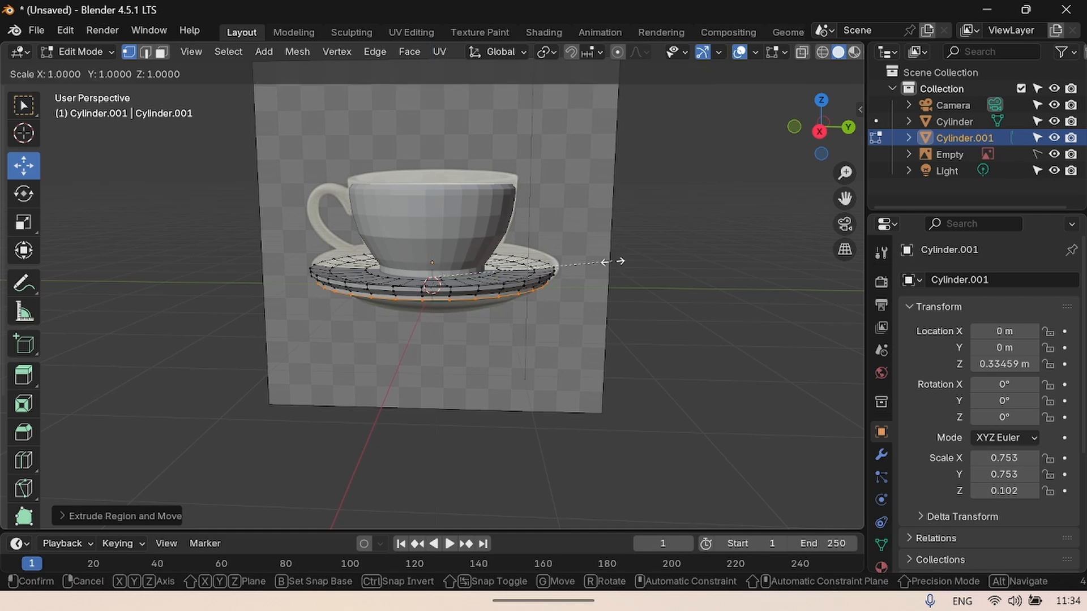
left_click(592, 262)
key("e")
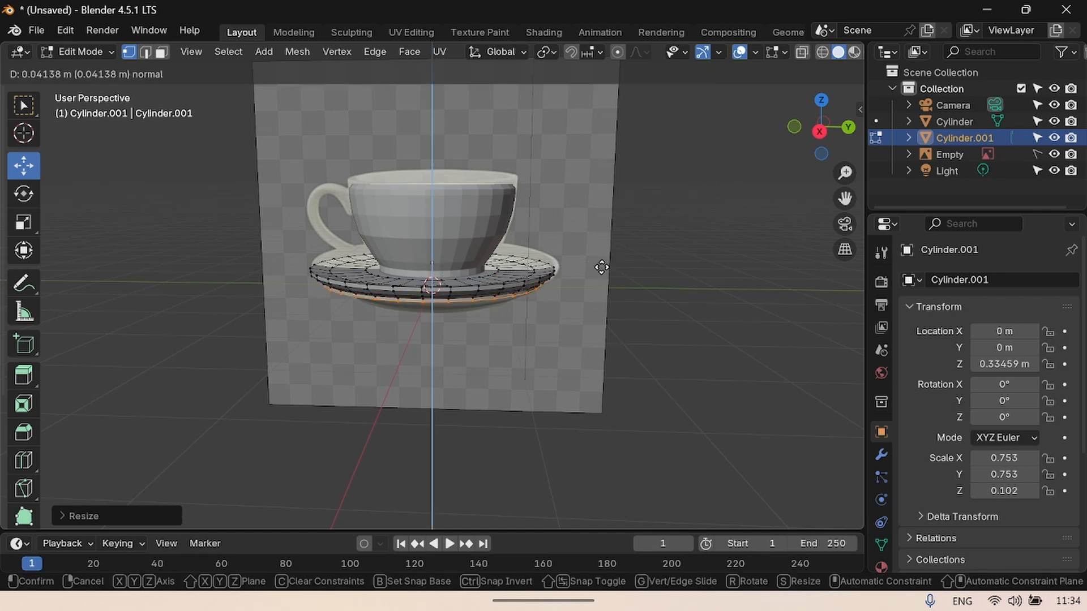
right_click(601, 263)
key("s")
left_click(589, 272)
Continue the curve with two more small downward extrusions, scaling each inward and the last by about 0.92
key("e")
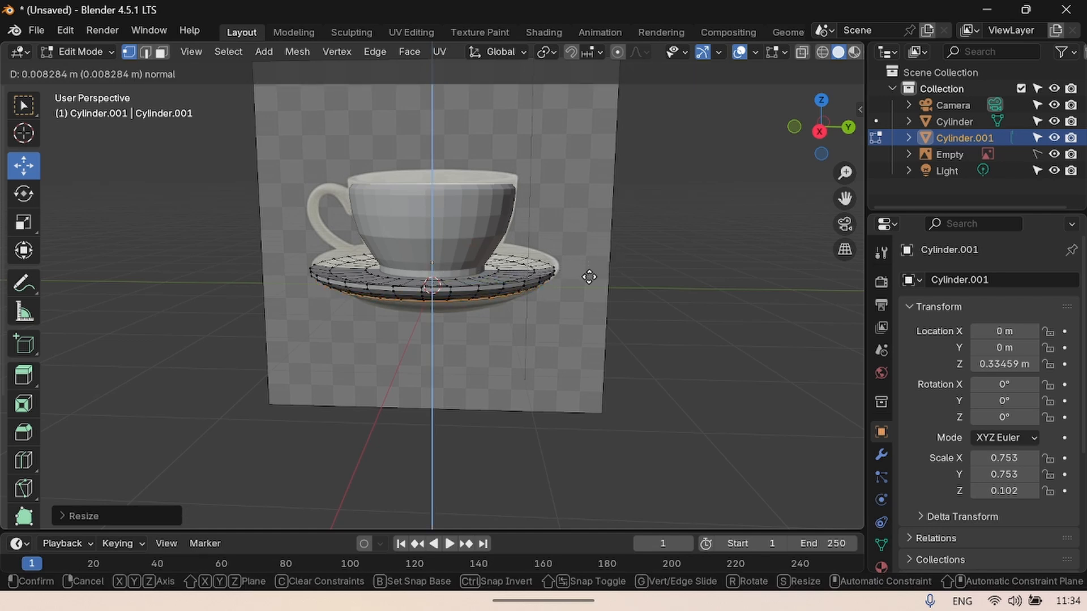
right_click(587, 275)
key("s")
left_click(587, 276)
key("e")
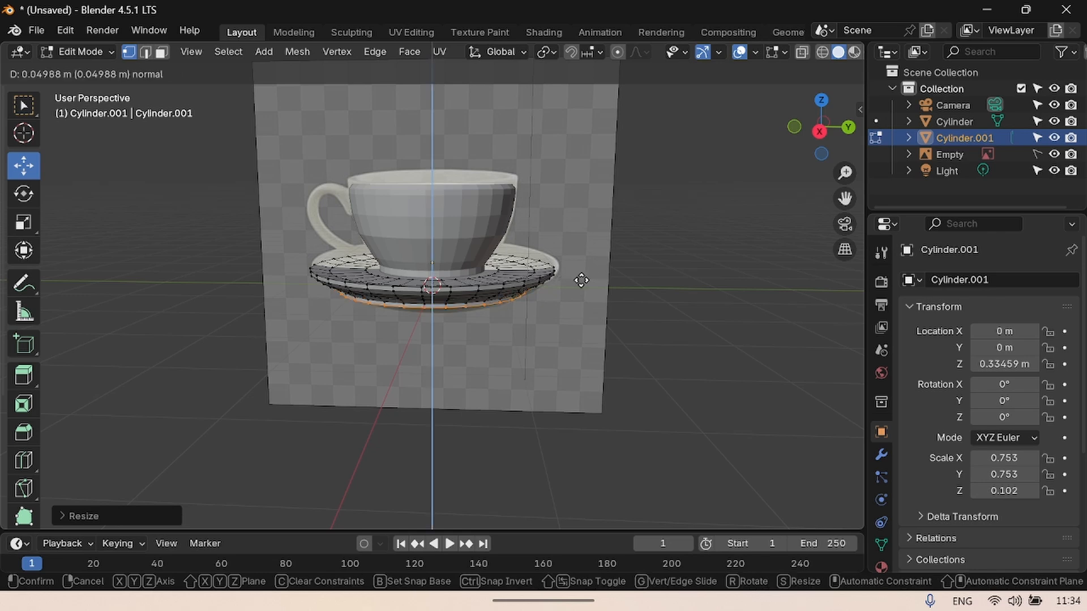
right_click(581, 279)
key("s")
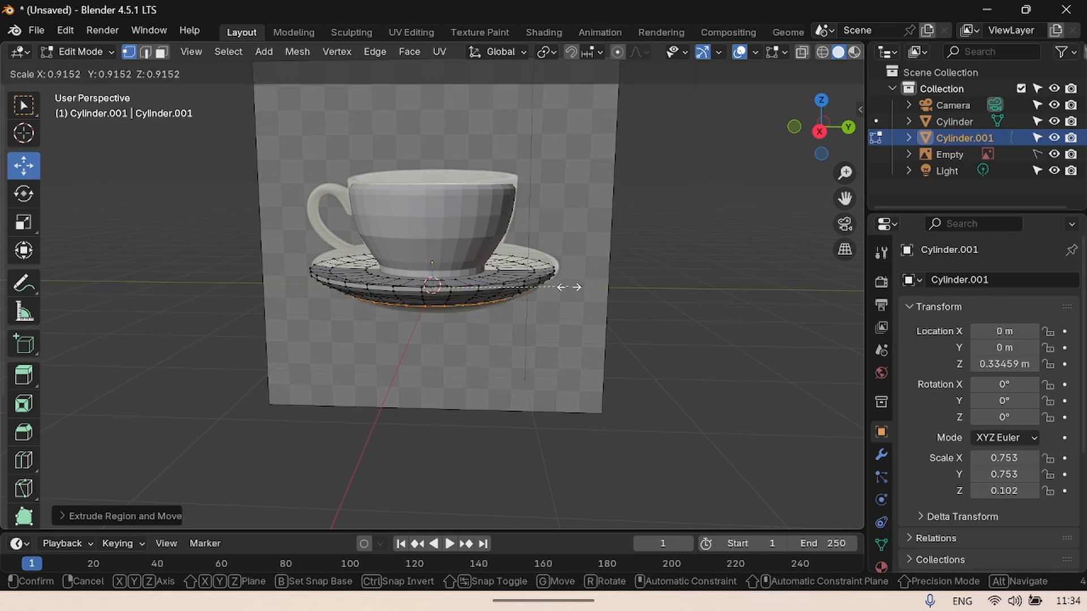
left_click(568, 287)
Extrude two final shallow levels at the saucer's bottom and scale each inward to follow the reference's lower outline
key("e")
right_click(572, 291)
key("s")
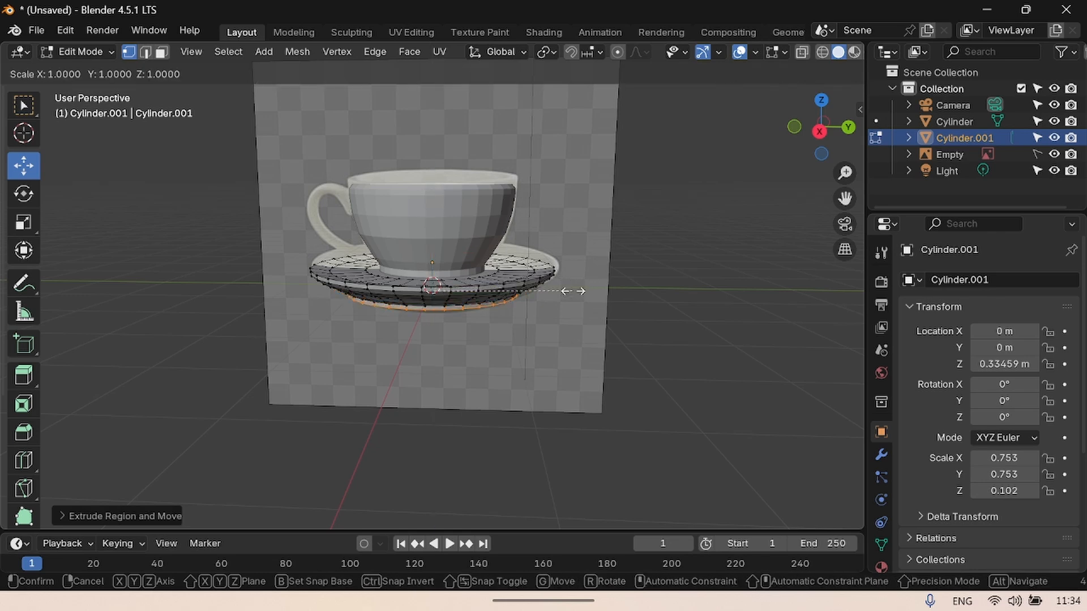
left_click(562, 291)
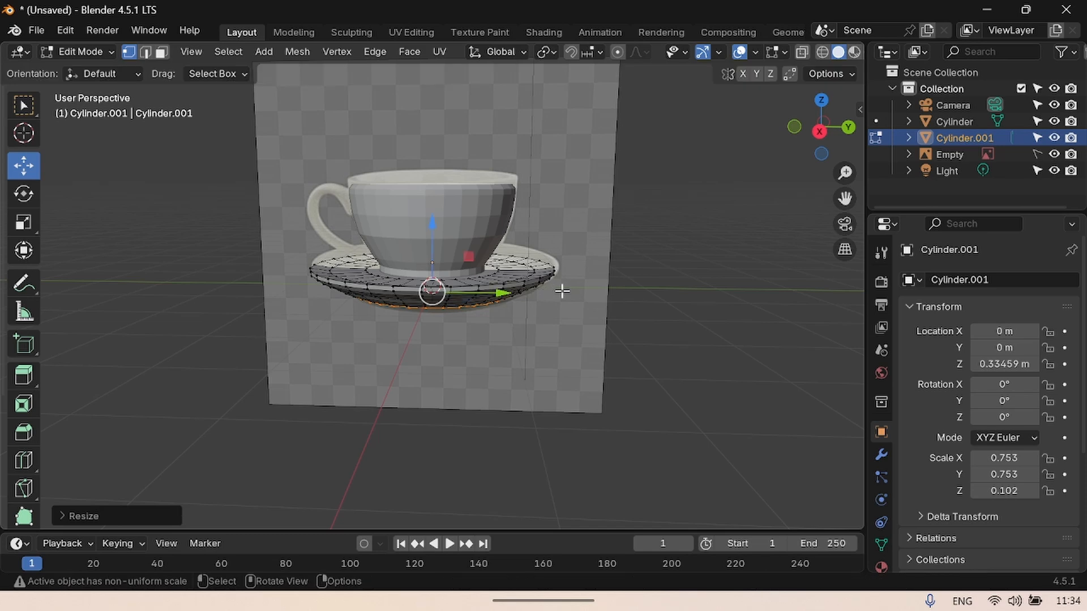
key("e")
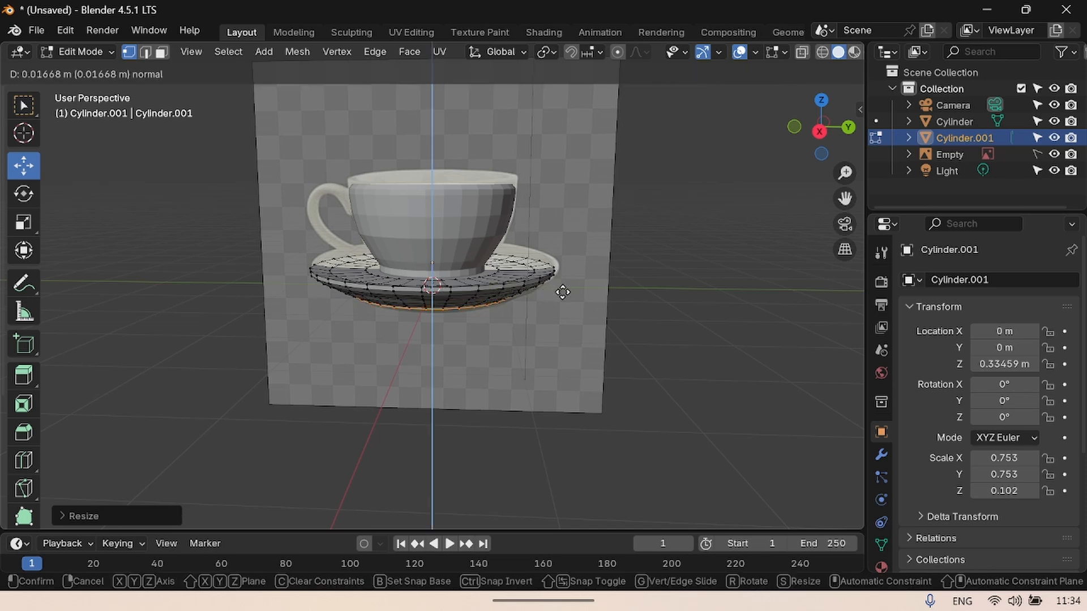
left_click(562, 292)
key("s")
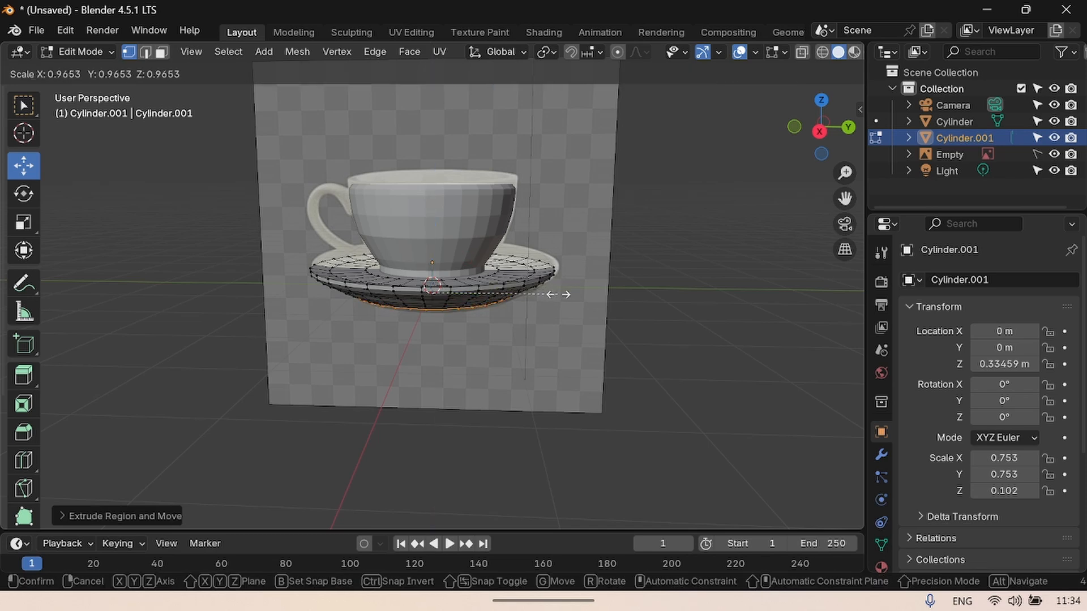
left_click(558, 293)
Shrink the saucer's bottom faces from below, then extrude them in place and scale them inward as an inset
left_click_drag(816, 152, 799, 83)
key("s")
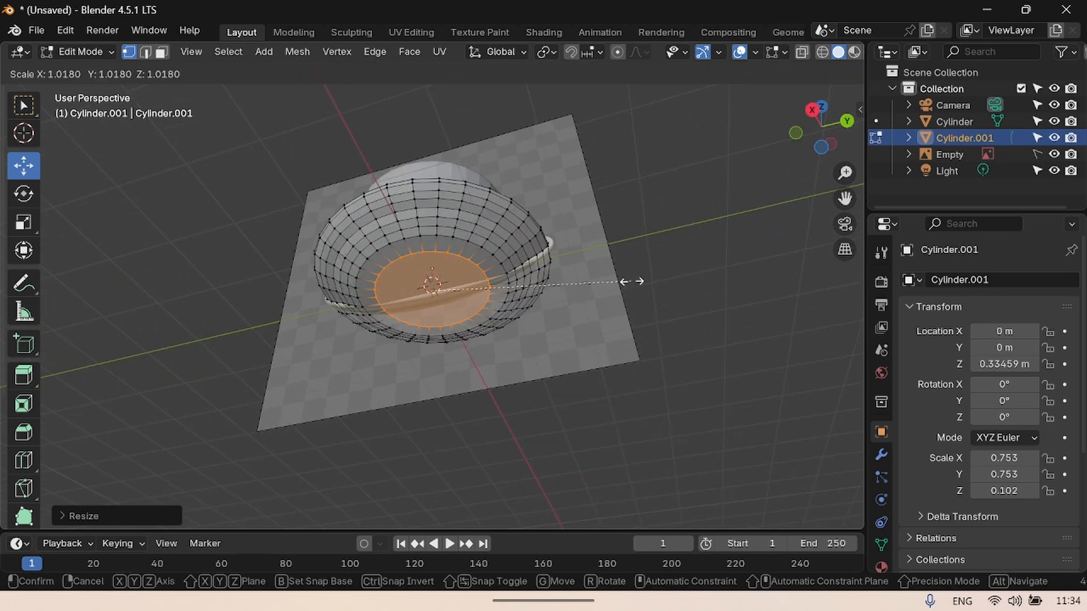
left_click(612, 281)
key("e")
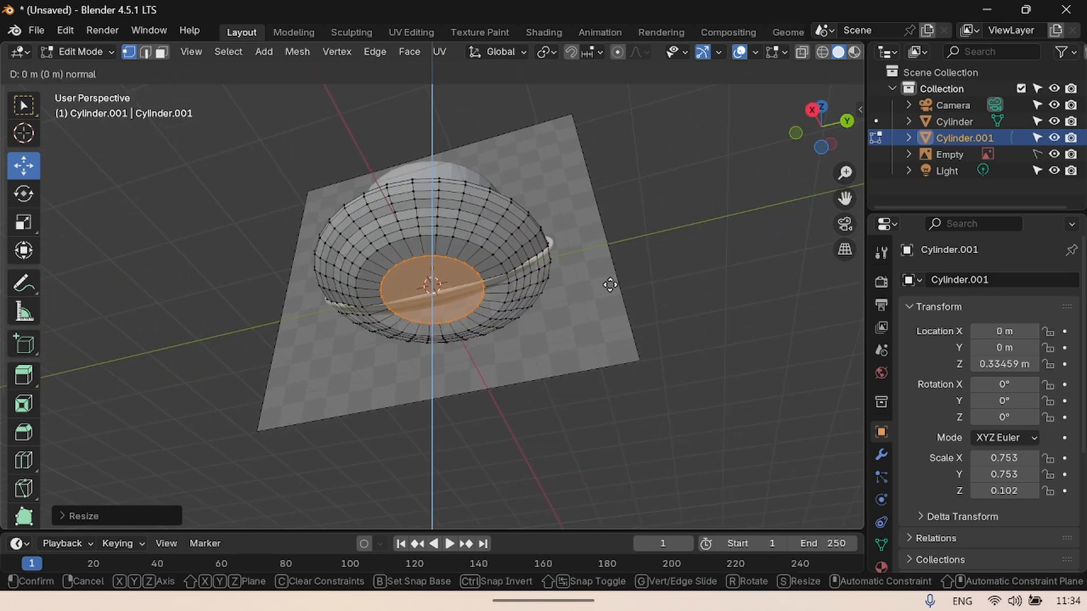
right_click(606, 286)
key("s")
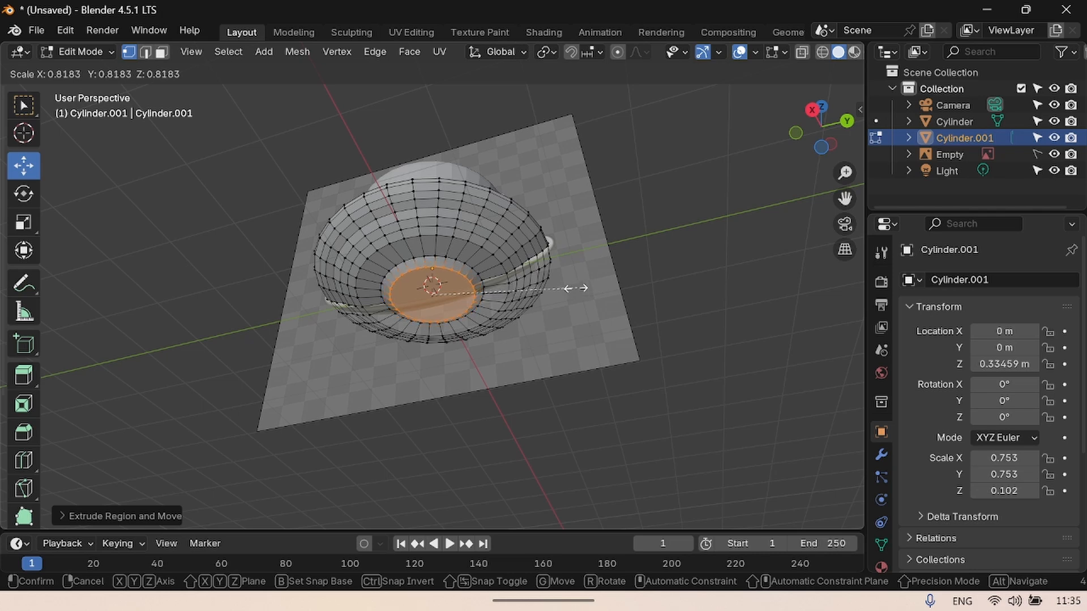
left_click(551, 287)
key("e")
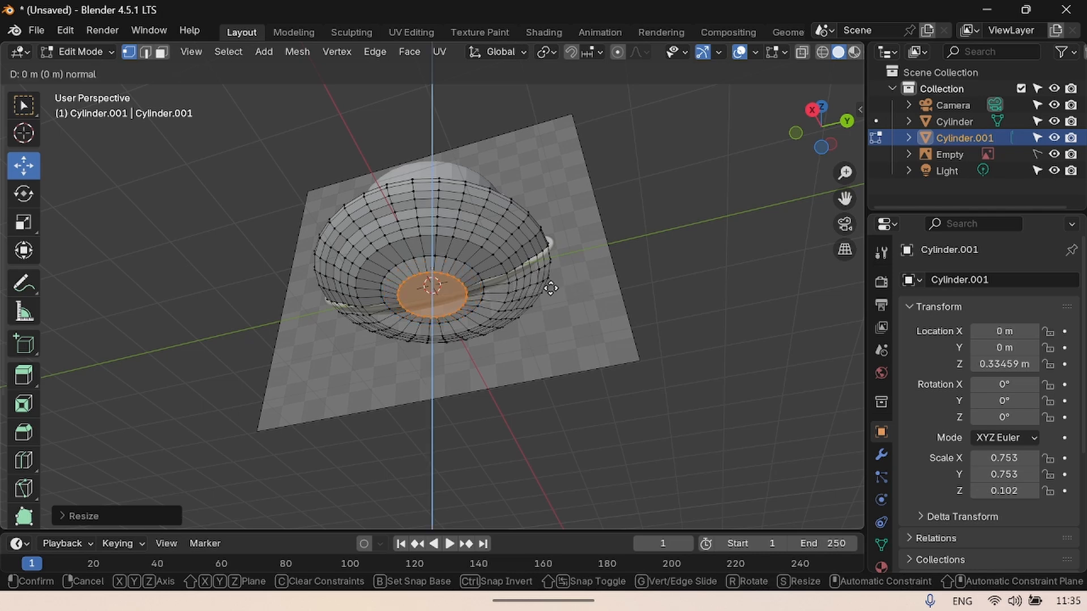
right_click(371, 214)
key("ctrl+z")
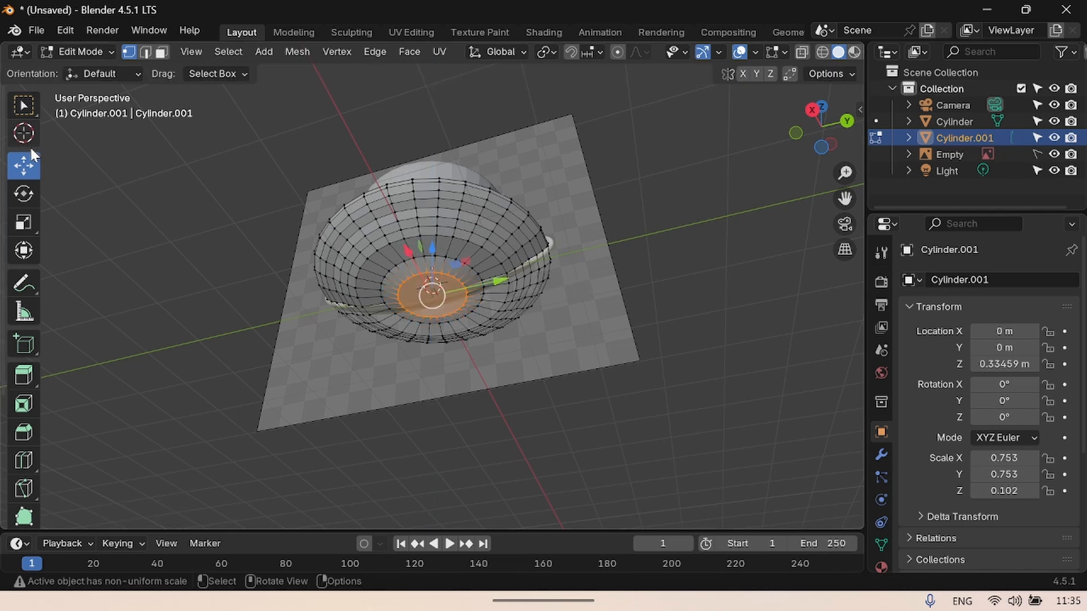
Move the saucer's central bottom faces slightly along Z, then return to Object Mode and deselect the saucer
left_click_drag(819, 129, 850, 218)
left_click_drag(434, 236, 438, 231)
mouse_move(823, 157)
left_mouse_down()
mouse_move(827, 121)
mouse_move(839, 161)
mouse_move(822, 208)
mouse_move(850, 240)
mouse_move(873, 237)
mouse_move(845, 212)
mouse_move(823, 154)
left_mouse_up()
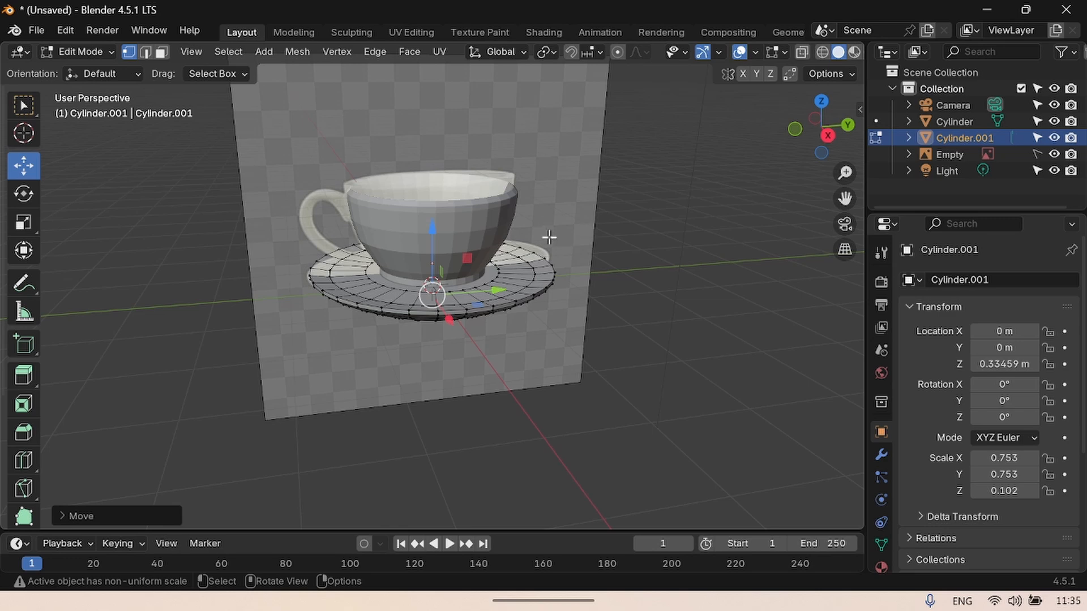
left_click(80, 51)
left_click(89, 69)
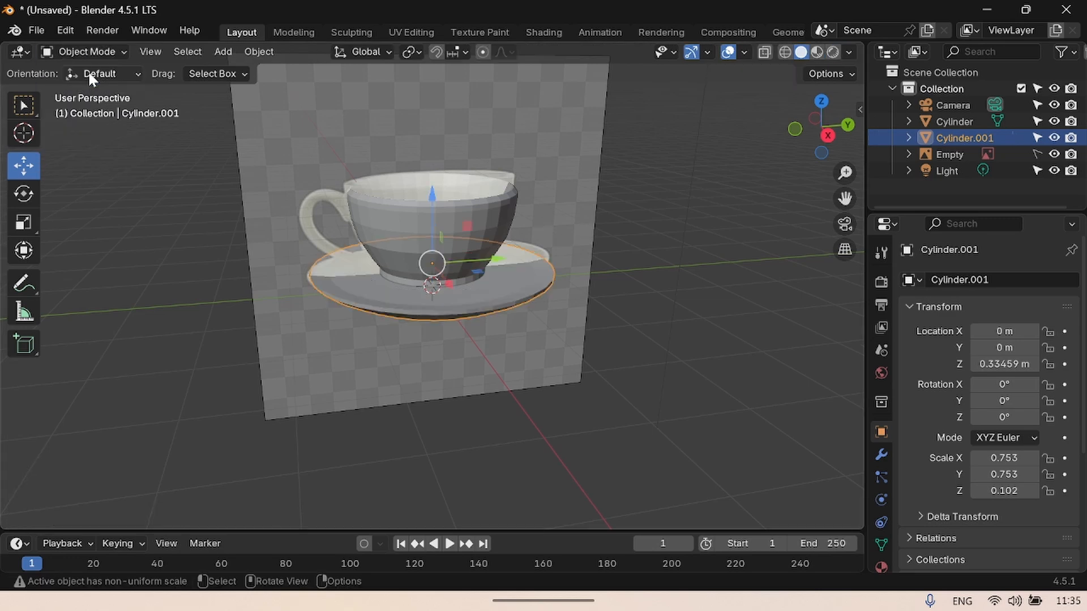
left_click(722, 277)
Add a torus mesh for the cup handle and set its Y rotation to 90°
mouse_move(815, 148)
left_mouse_down()
mouse_move(720, 165)
mouse_move(807, 149)
left_mouse_up()
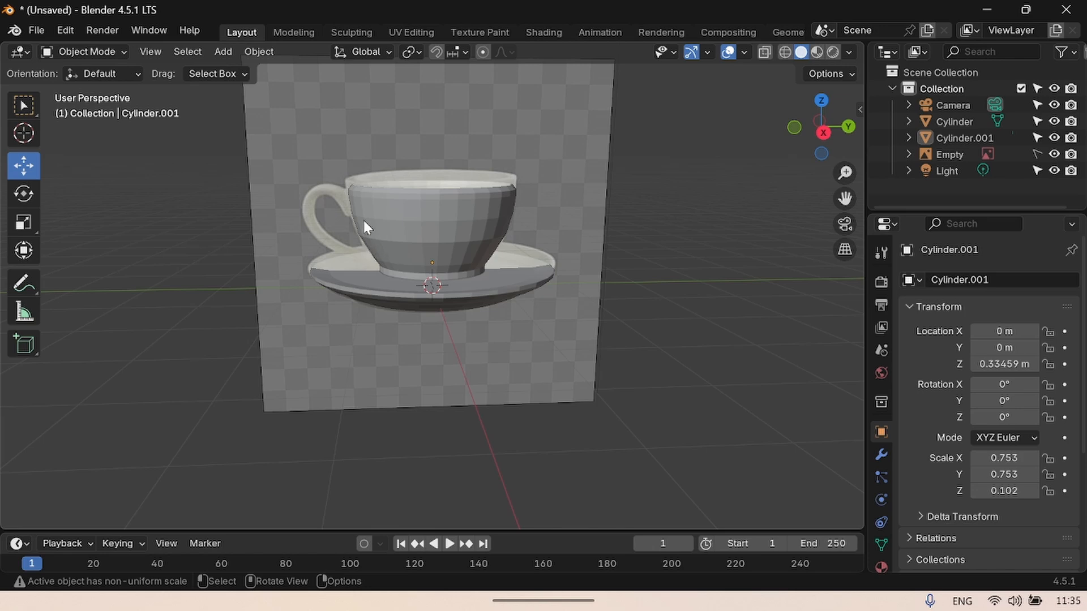
left_click(223, 52)
mouse_move(283, 71)
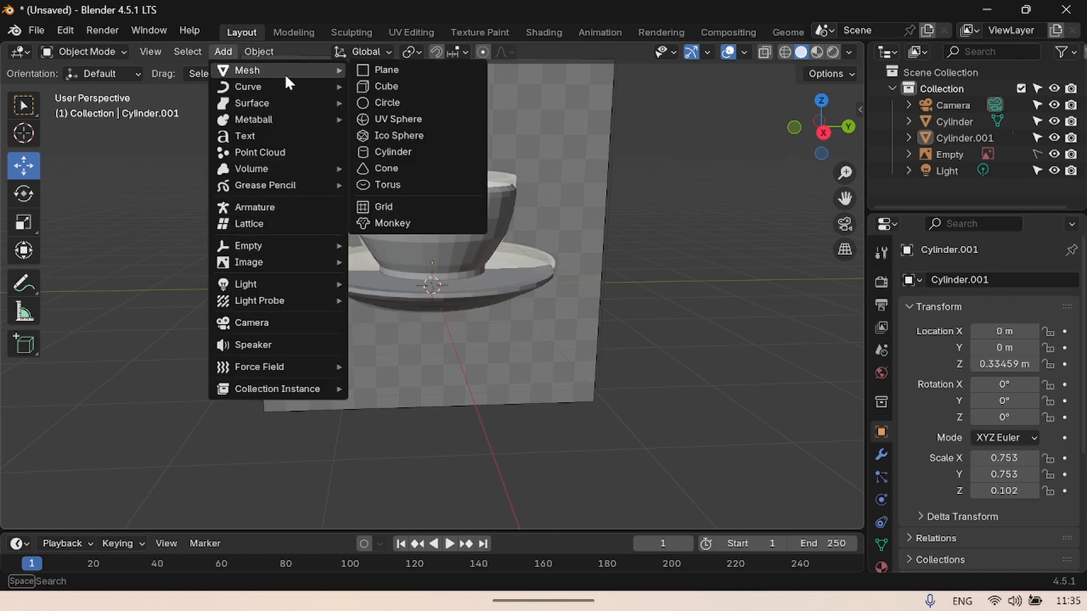
left_click(396, 179)
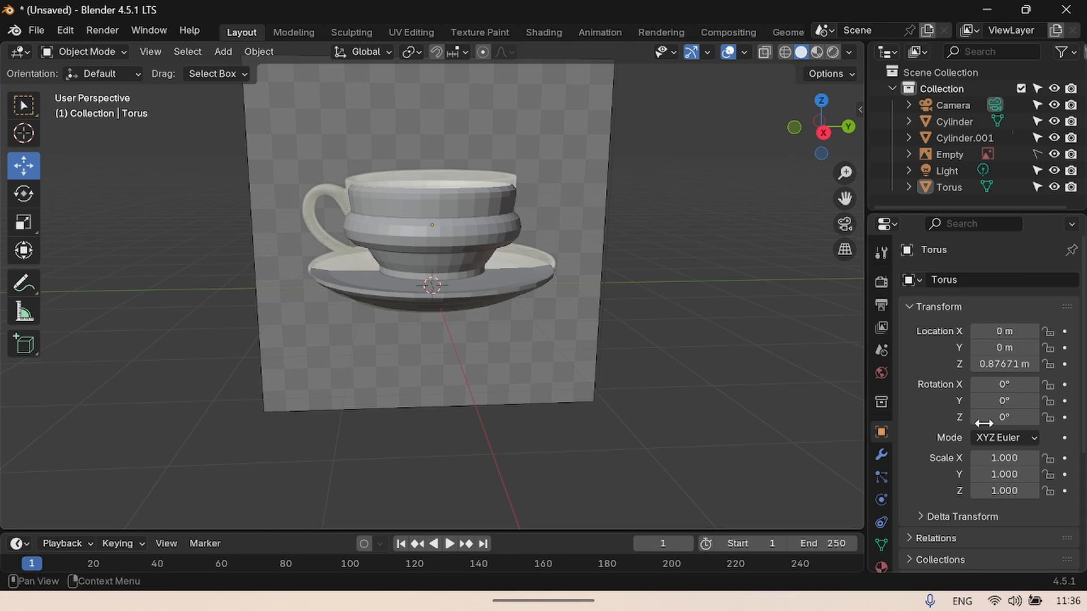
left_click_drag(1004, 401, 1062, 401)
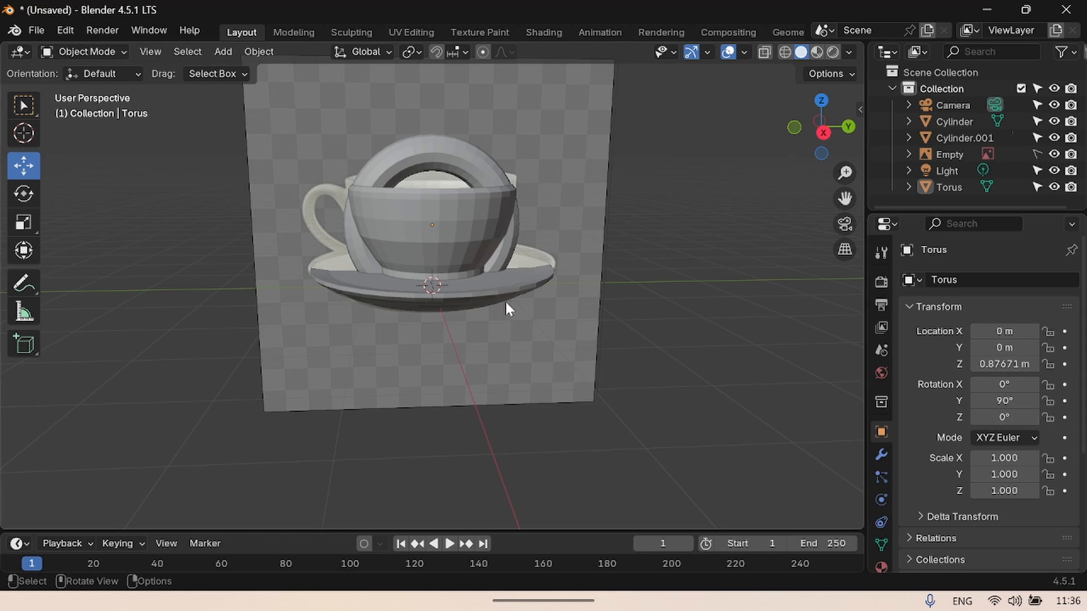
Select the torus and move it beside the cup to about Y -1.41 m and Z 1.01 m over the reference handle
left_click(510, 258)
left_click(452, 157)
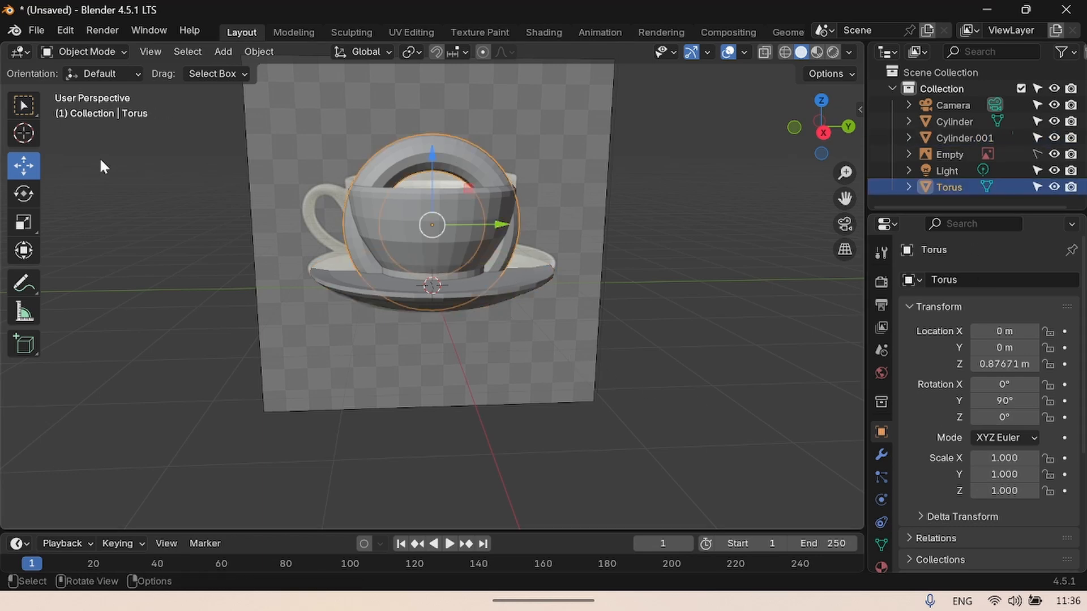
left_click_drag(430, 222, 399, 229)
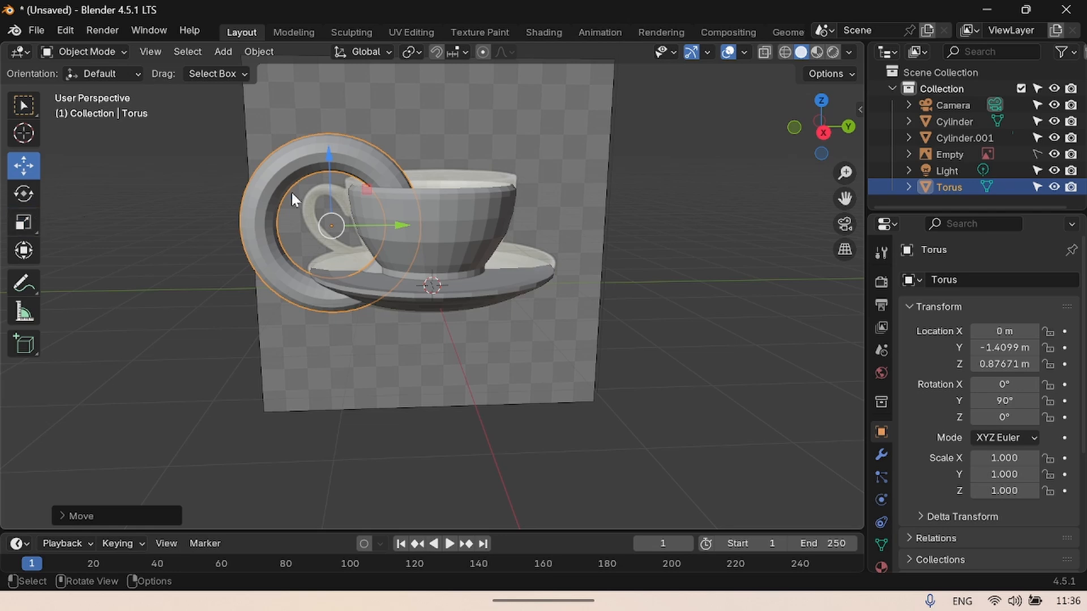
left_click_drag(330, 157, 329, 147)
Scale the torus down to 0.39 and reposition it at about Y -1.35 m, Z 1.05 m to match the reference handle
key("s")
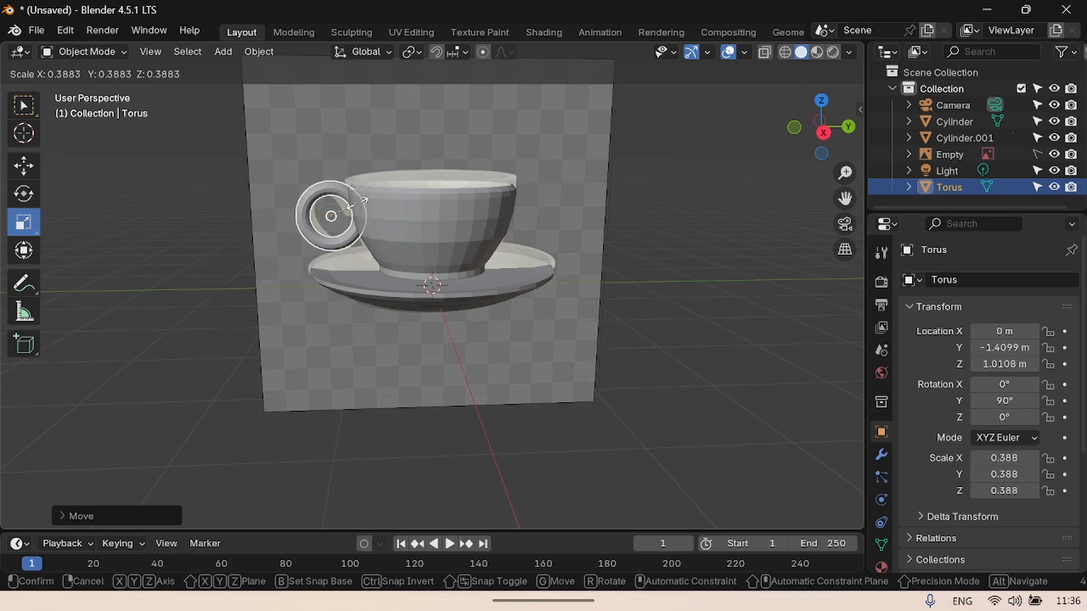
left_click(359, 209)
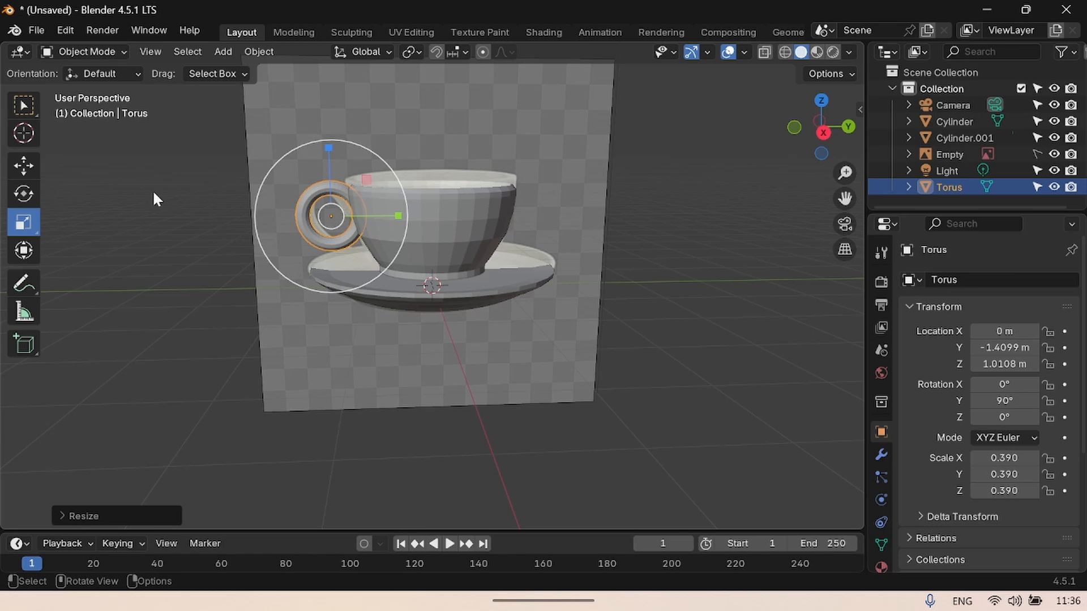
left_click(23, 165)
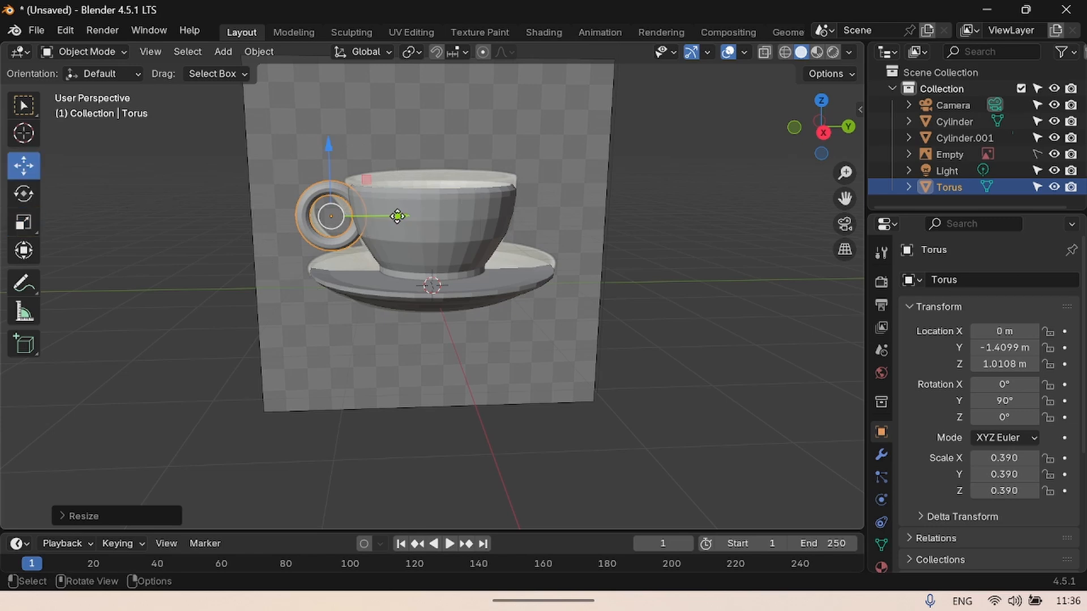
left_click_drag(394, 216, 405, 213)
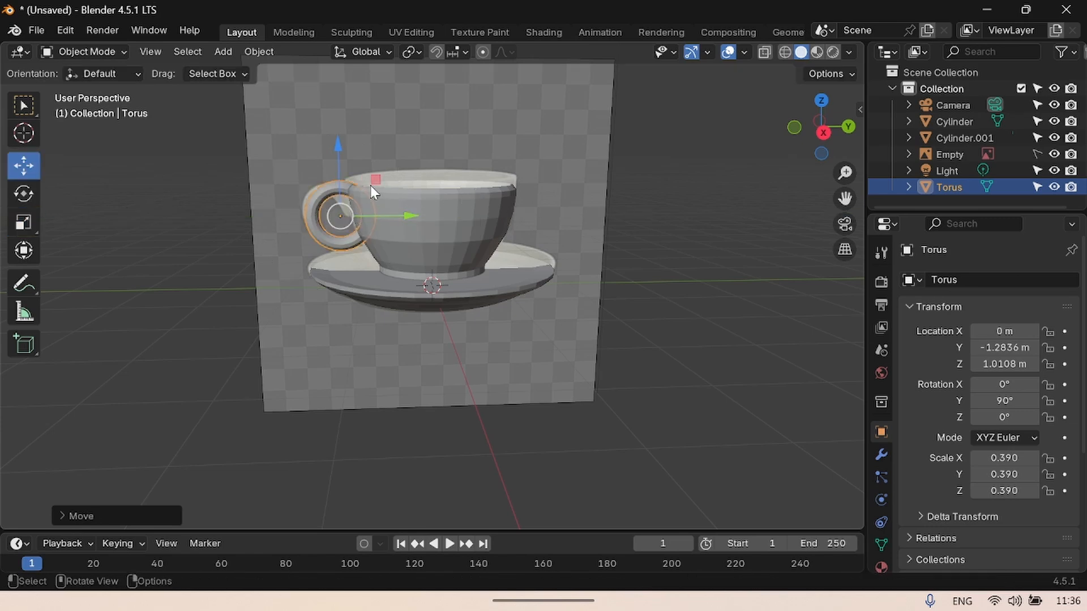
left_click_drag(338, 143, 334, 136)
Enter Edit Mode on the torus and stretch its whole mesh along Y into a horizontal oval
left_click(74, 52)
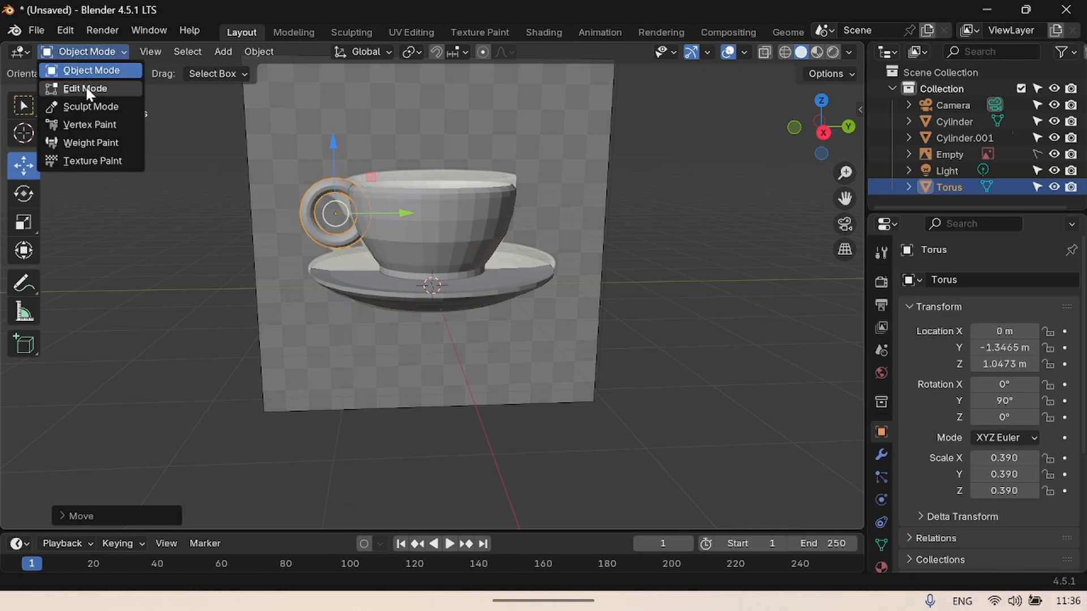
left_click(86, 86)
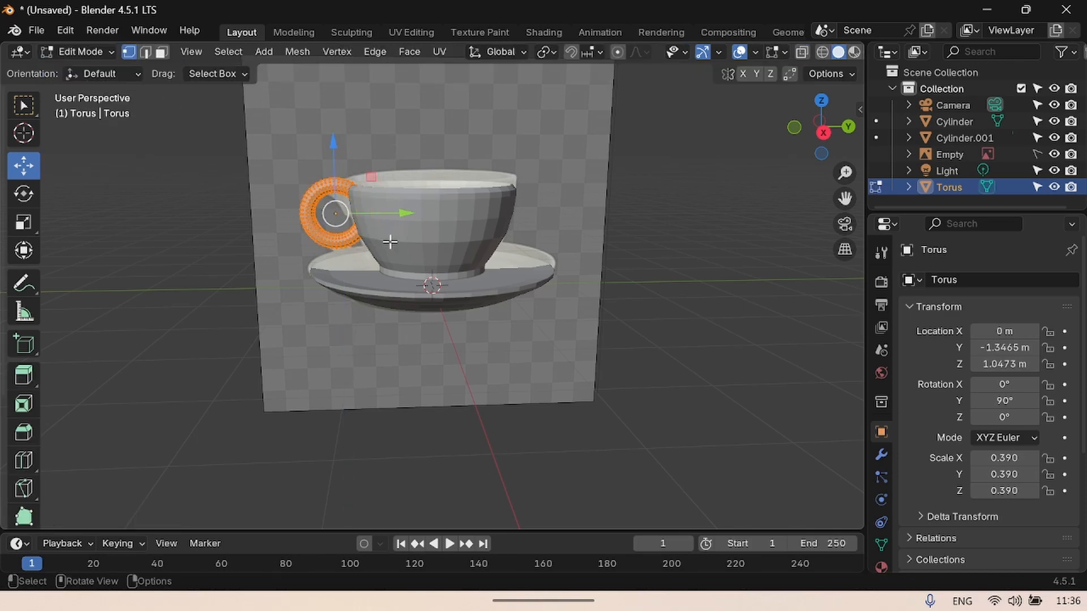
left_click(23, 222)
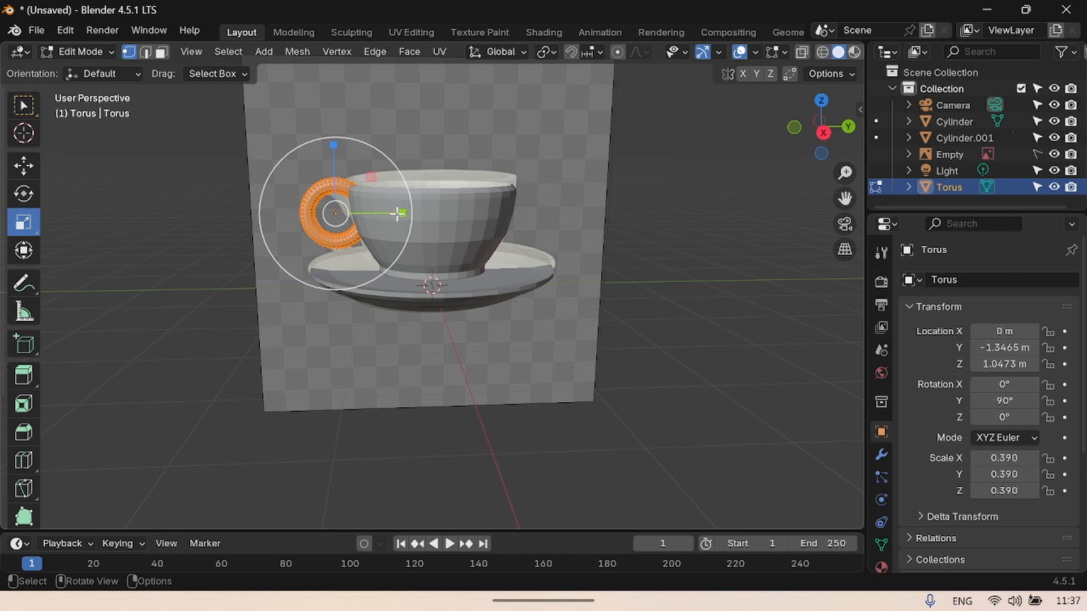
left_click_drag(398, 213, 442, 218)
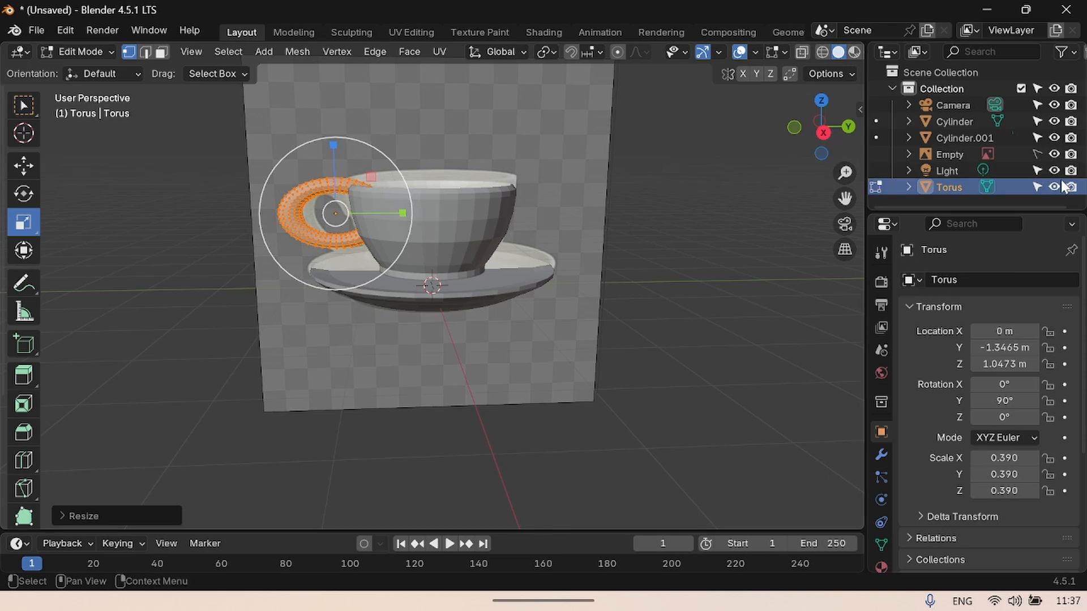
Hide the cup and saucer objects, clear the mesh selection, and switch the viewport to wireframe shading
left_click(1055, 137)
left_click(1053, 122)
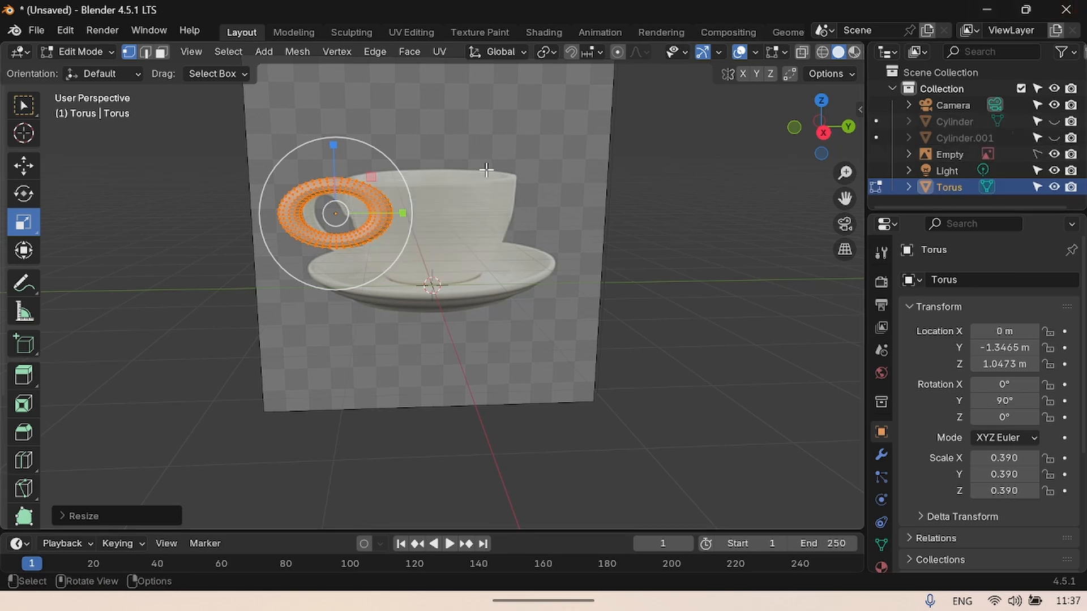
left_click(473, 134)
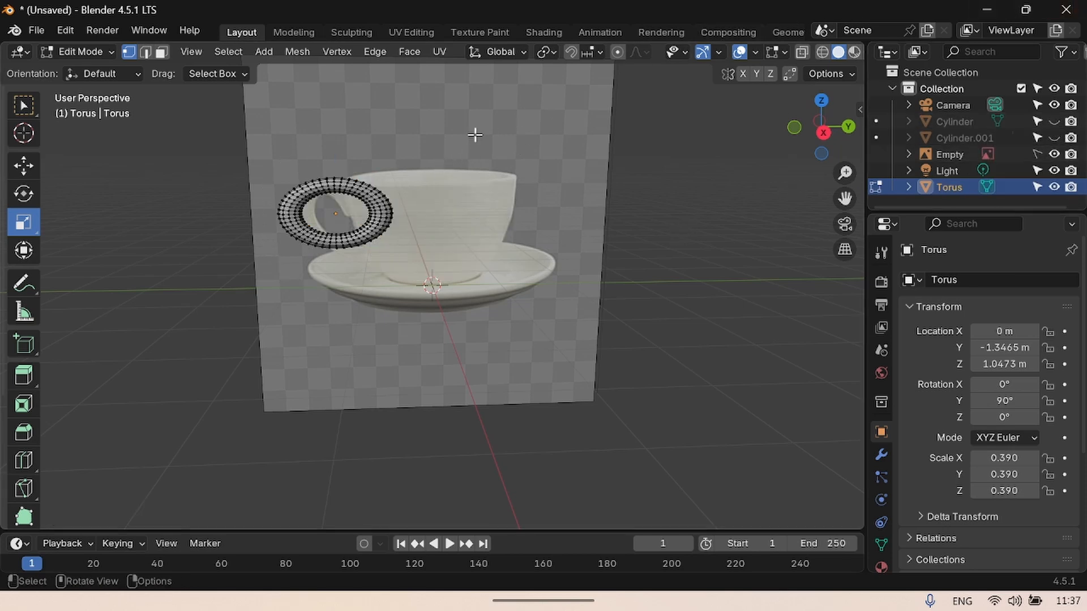
left_click(822, 52)
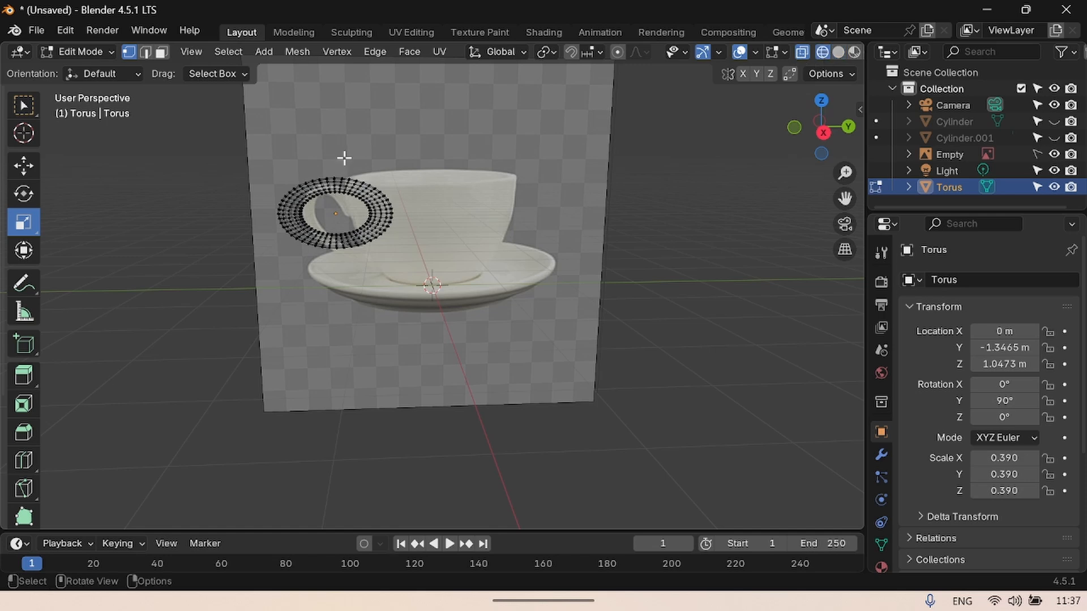
Delete the faces of the torus half that overlaps the cup, leaving an open C-shaped handle
left_click_drag(344, 158, 405, 242)
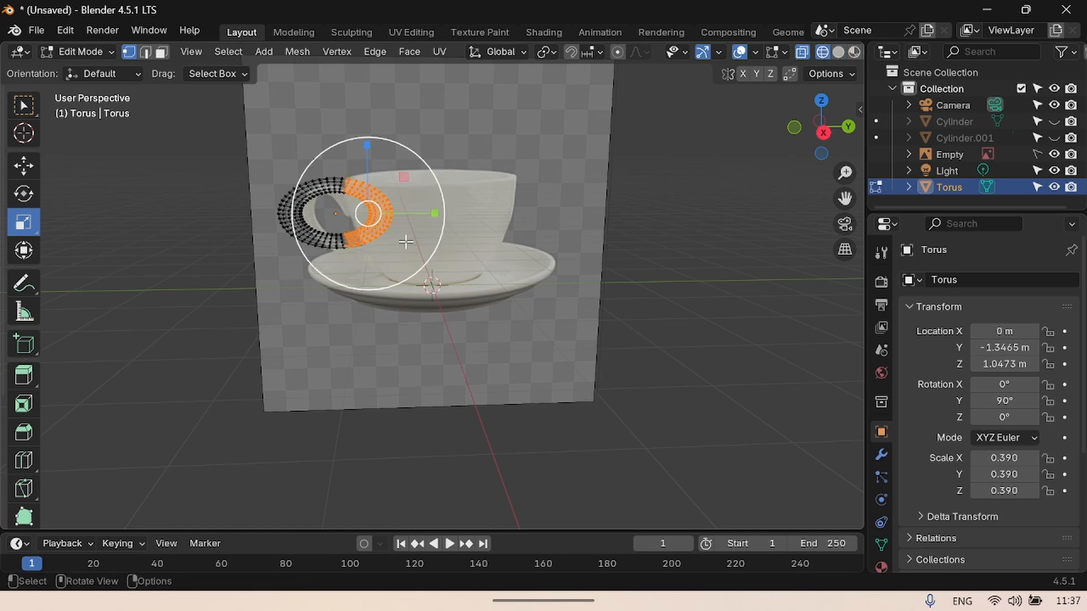
key("x")
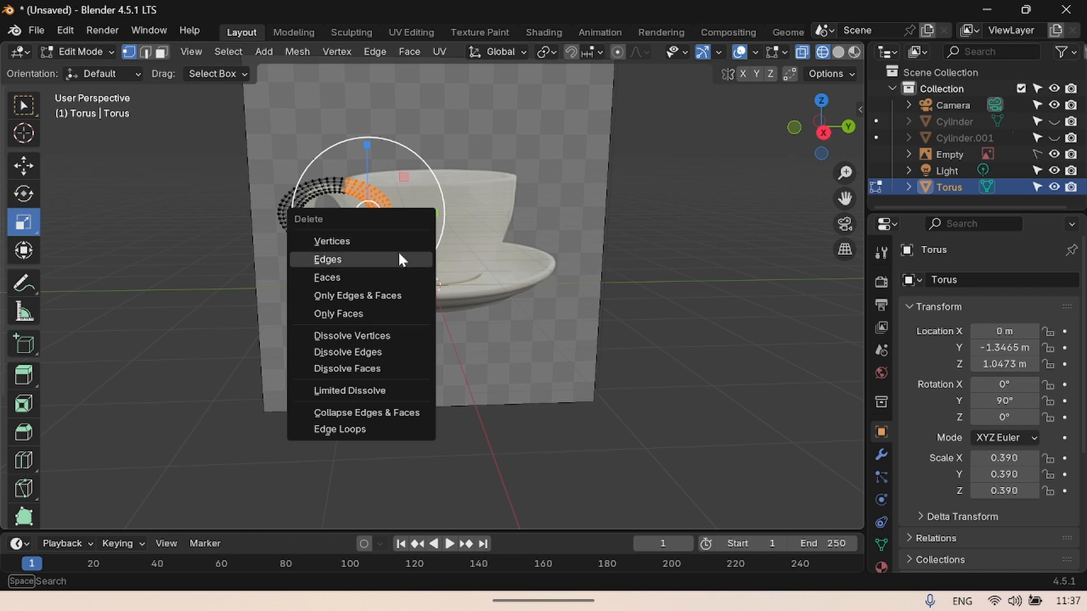
left_click(162, 53)
key("x")
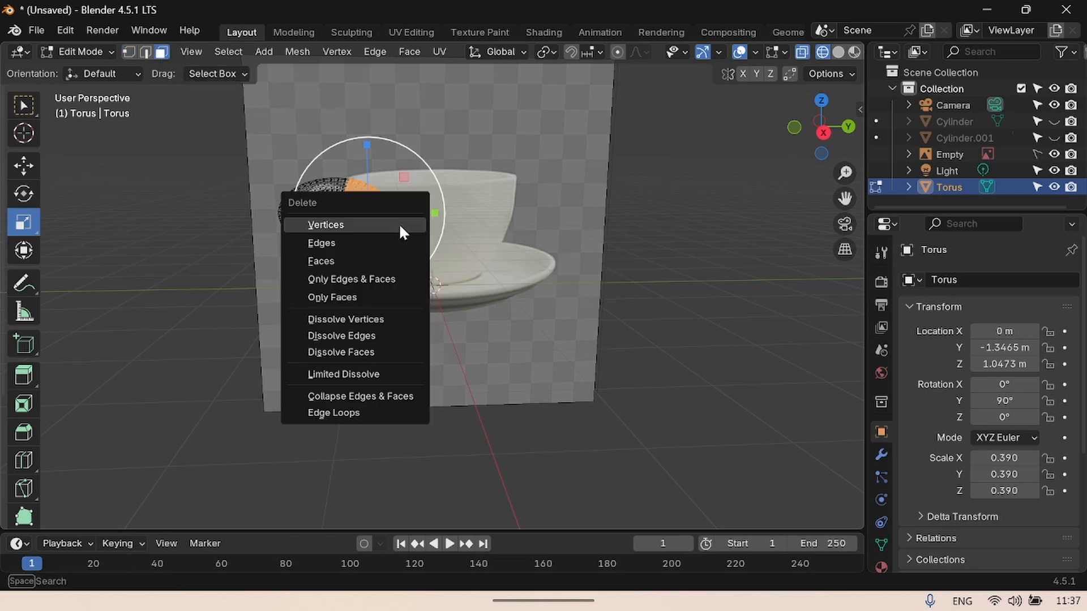
left_click(358, 259)
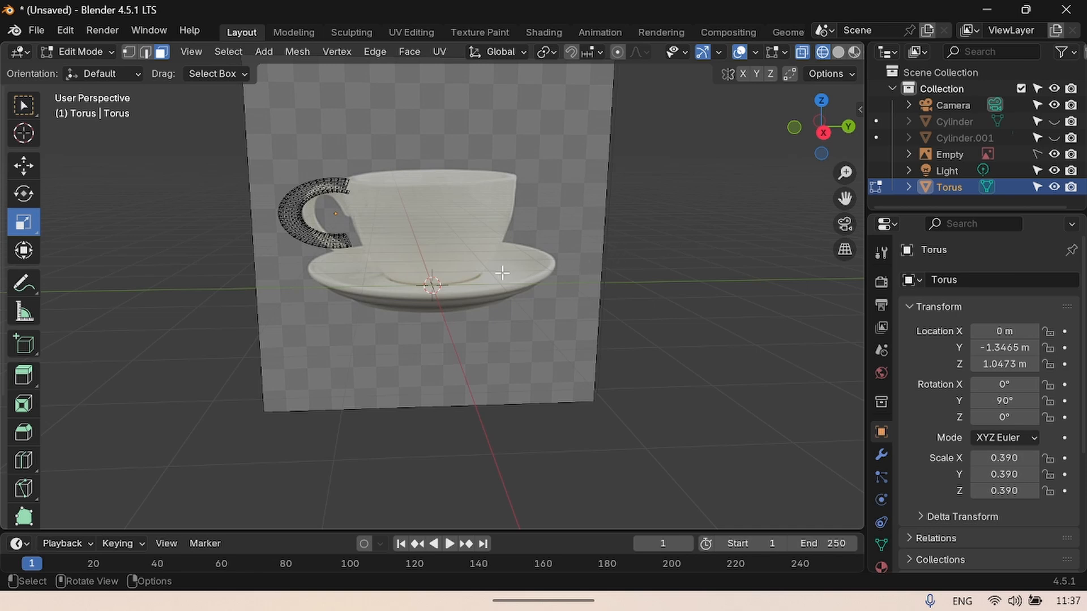
Rotate the whole C-shaped handle mesh slightly and shift it along Y toward the cup in the reference image
scroll(502, 274, "up", 2)
key("b")
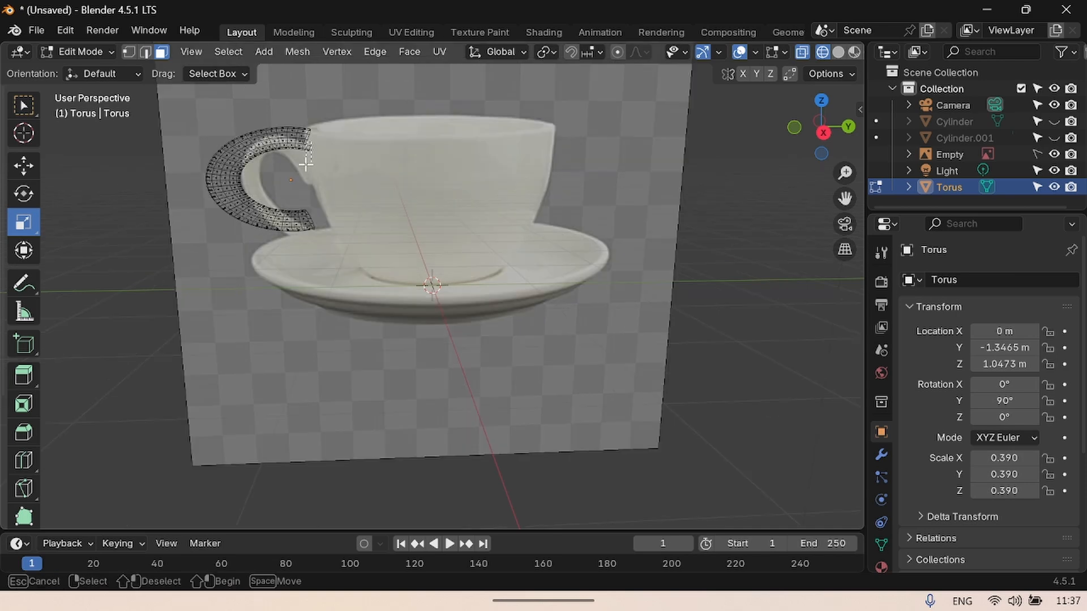
left_click_drag(306, 164, 184, 116)
left_click(474, 140)
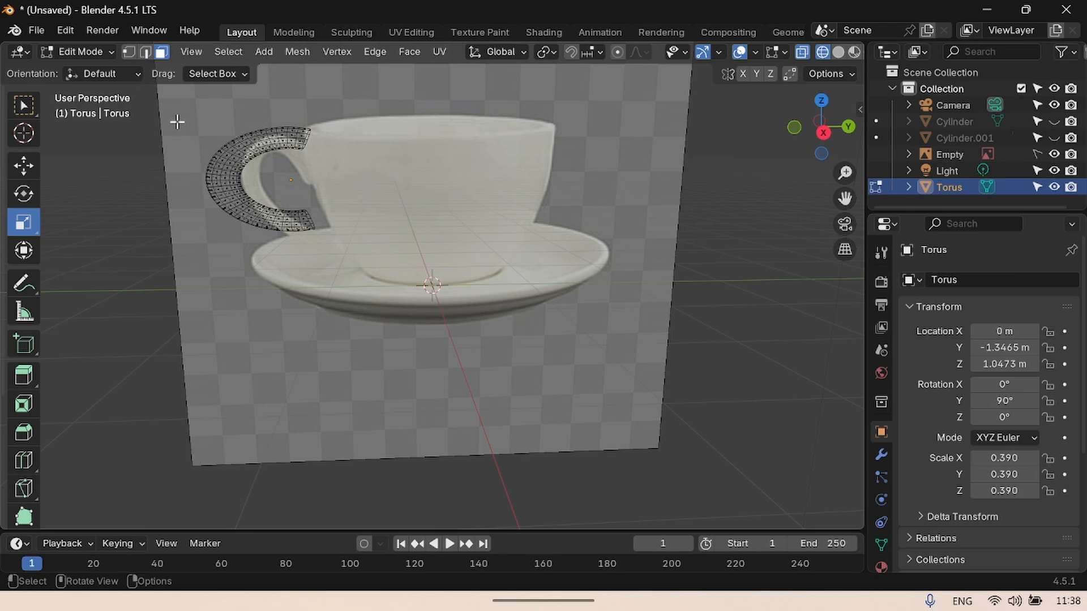
key("a")
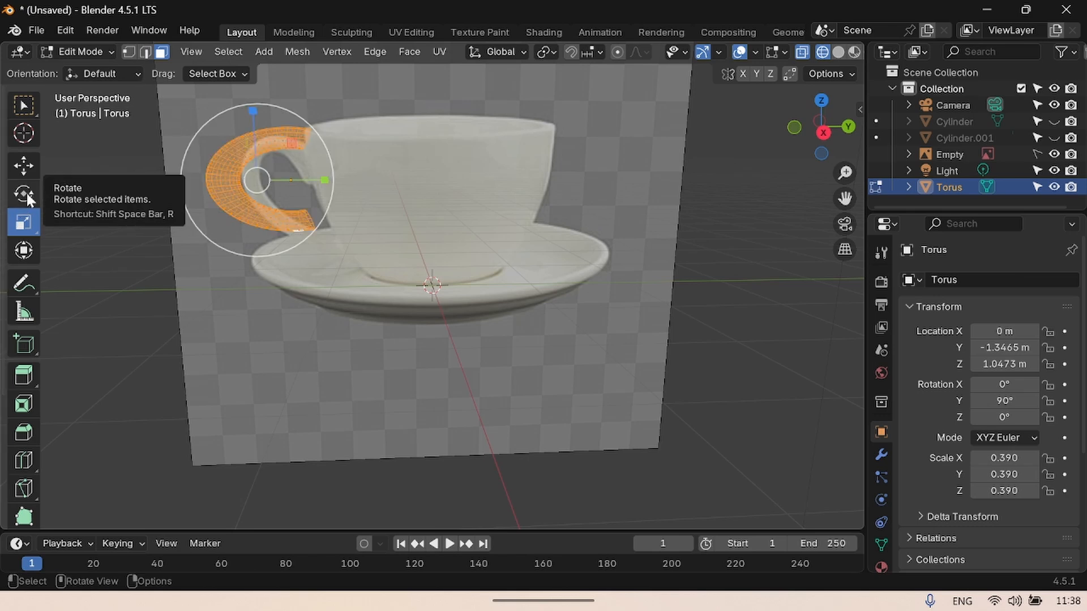
left_click(24, 194)
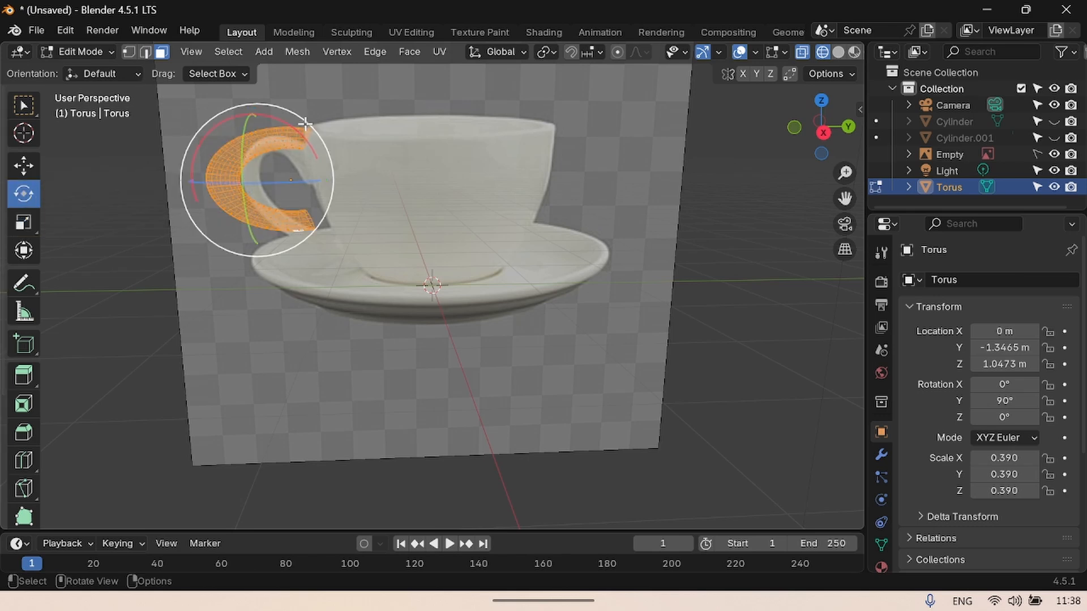
left_click_drag(292, 125, 312, 174)
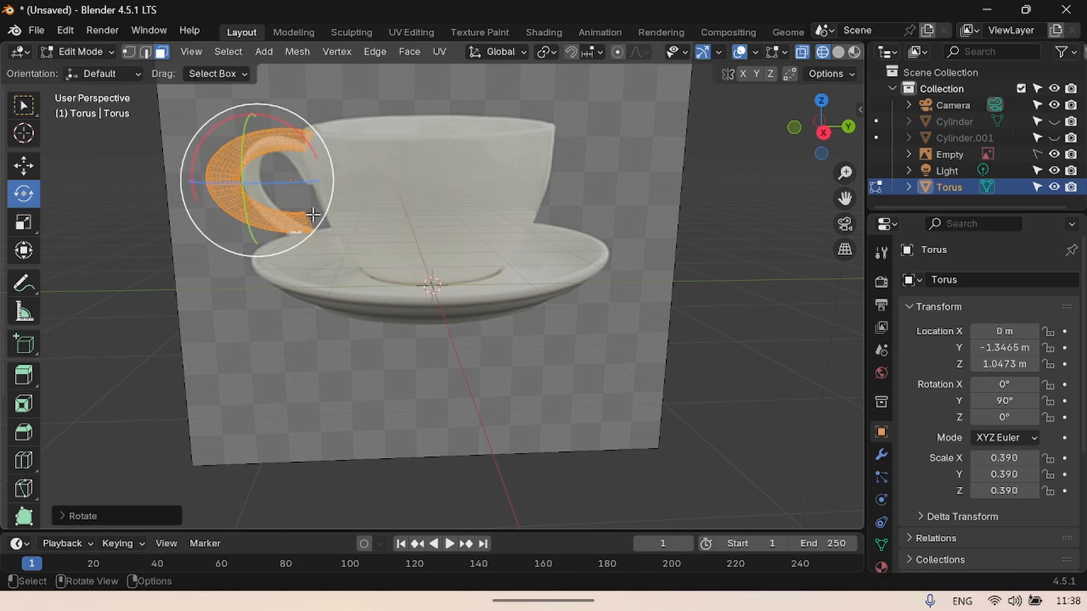
left_click(21, 225)
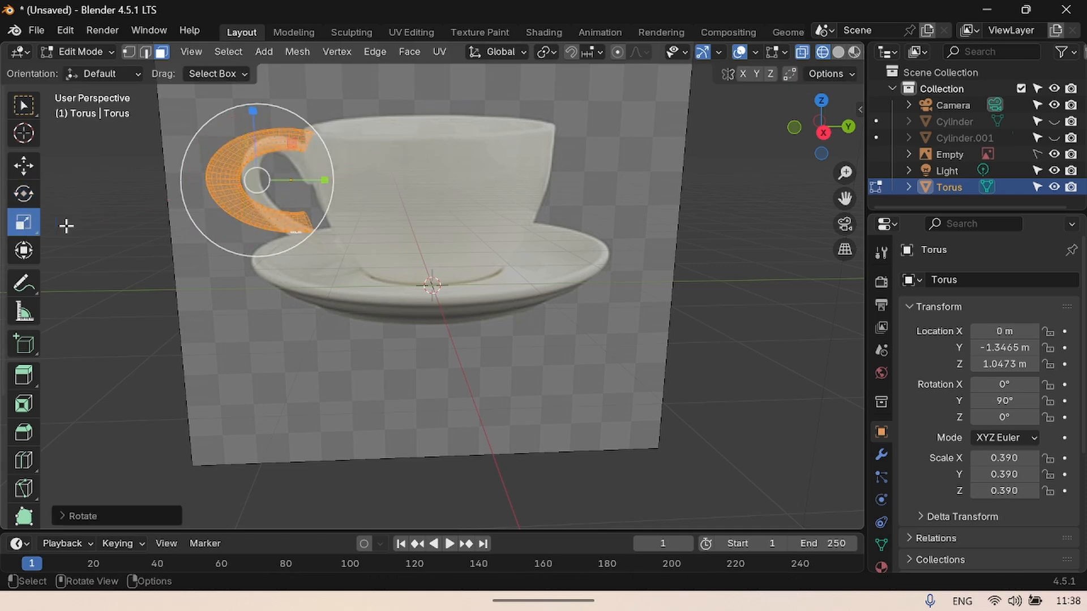
left_click(23, 165)
left_click_drag(328, 180, 354, 182)
left_click(270, 117)
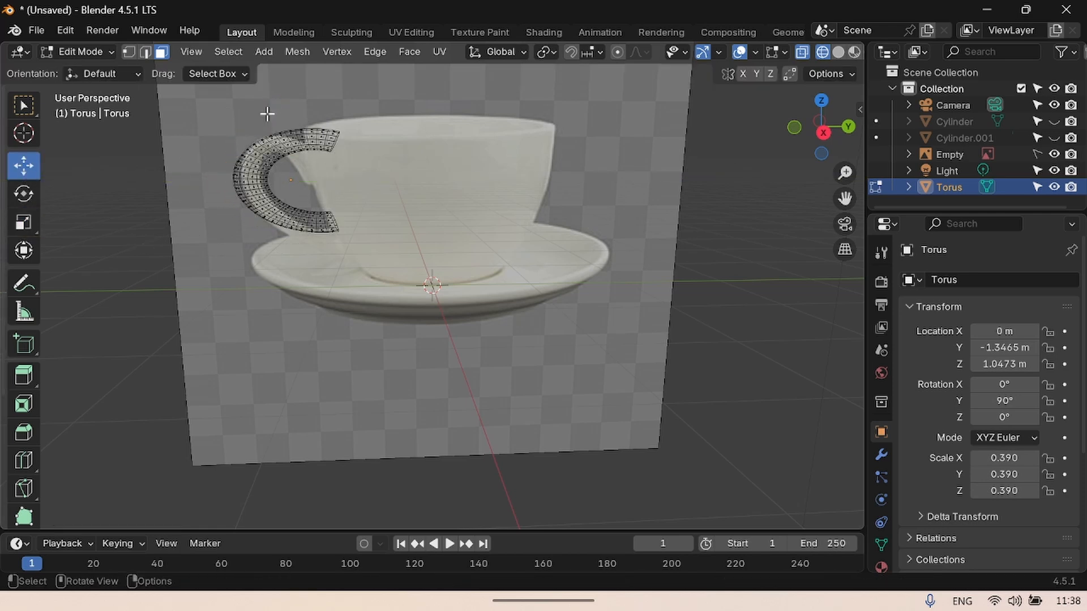
With proportional editing enabled, rotate the handle's upper end faces down toward the cup and nudge them along Y
left_click_drag(265, 114, 355, 137)
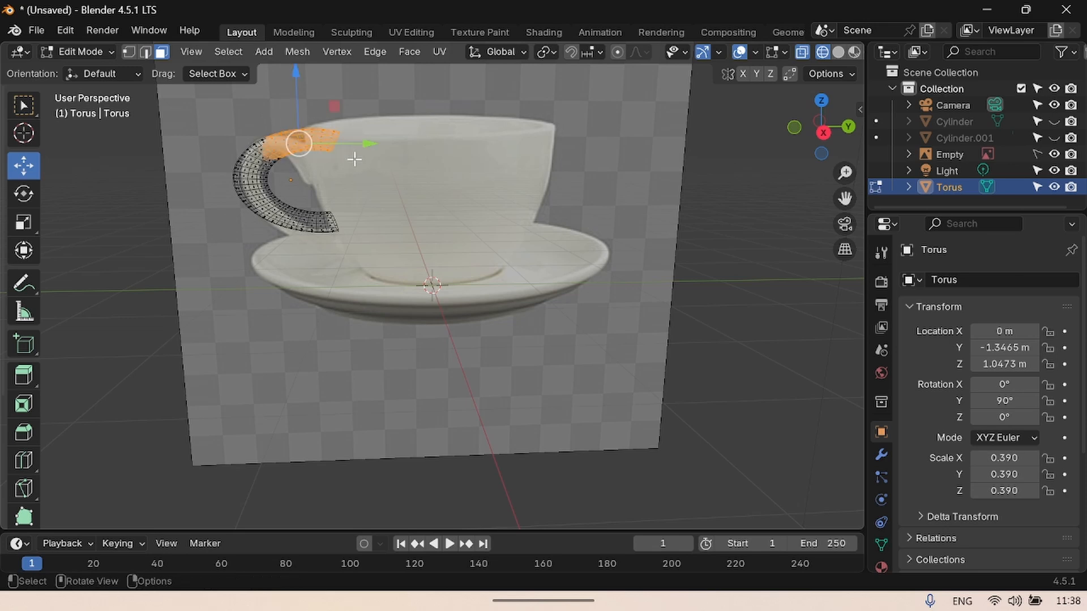
left_click(617, 52)
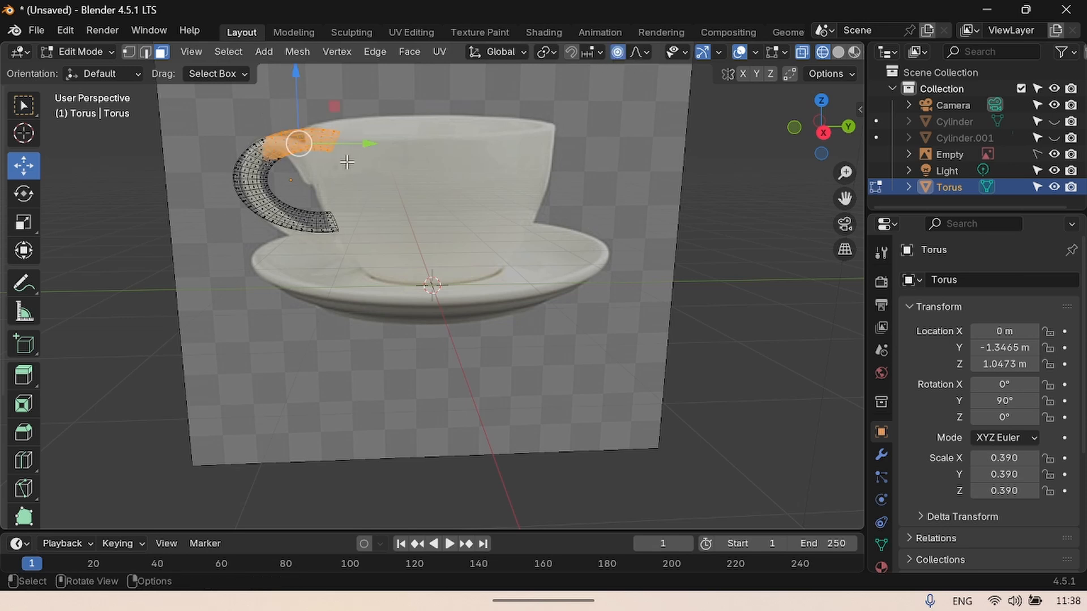
left_click(23, 194)
left_click_drag(349, 107, 354, 146)
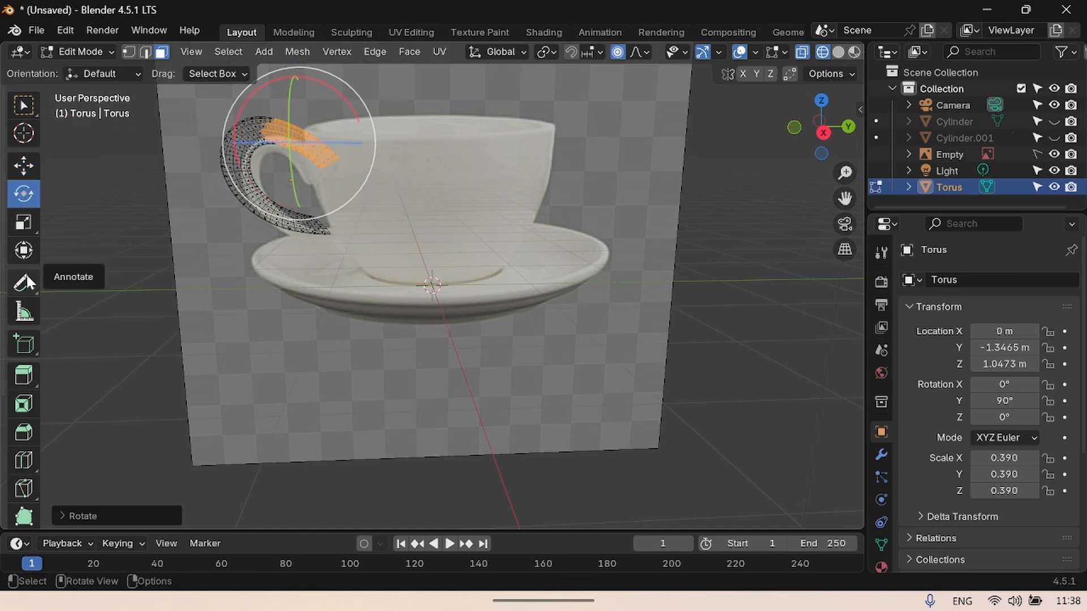
left_click(24, 254)
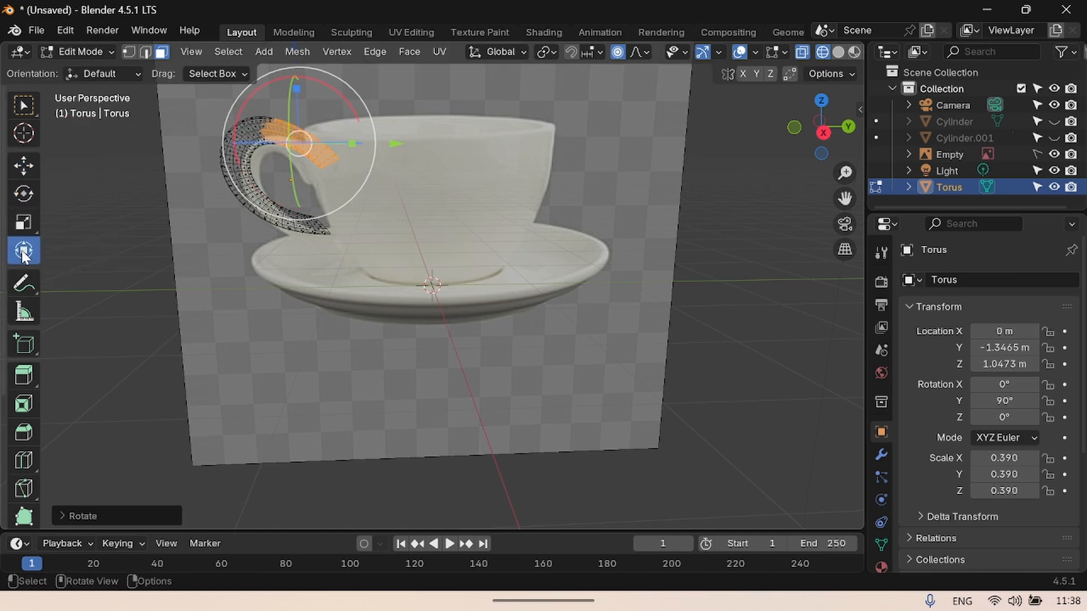
left_click(23, 166)
left_click_drag(361, 145, 365, 146)
Select the entire handle mesh, reposition it against the reference handle, and rotate it so its lower end swings up toward the cup
left_click(467, 210)
left_click_drag(206, 103, 357, 233)
left_click_drag(348, 169, 367, 169)
left_click_drag(276, 99, 366, 259)
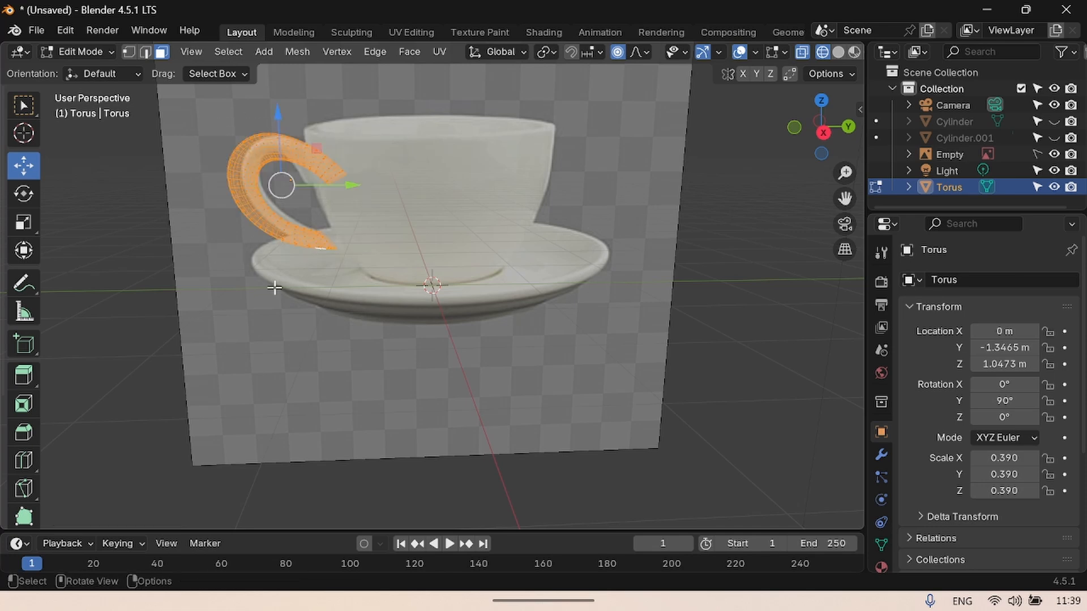
left_click(23, 194)
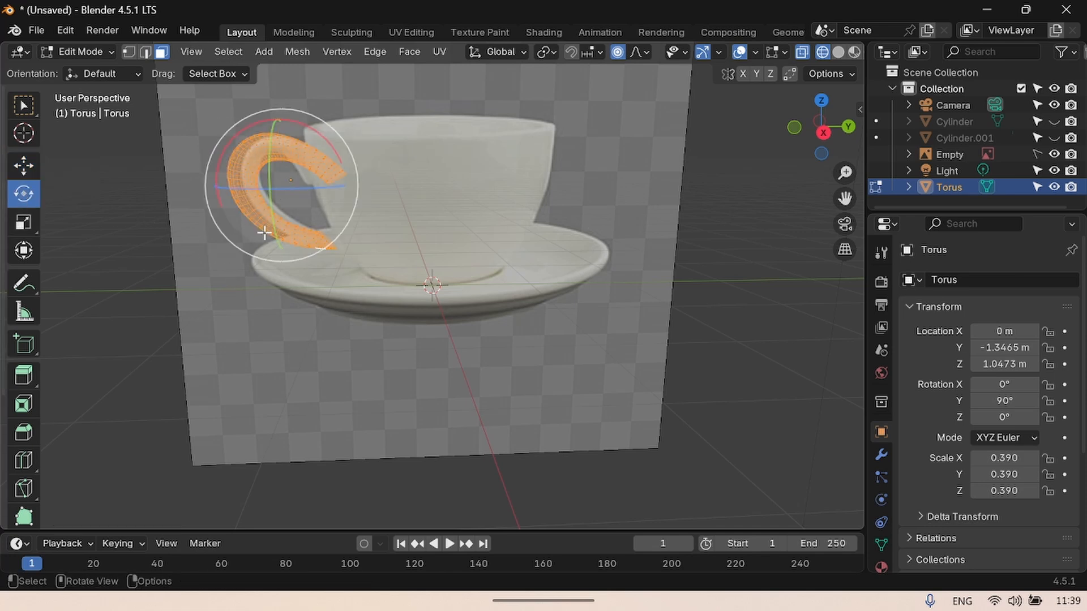
left_click_drag(264, 232, 346, 223)
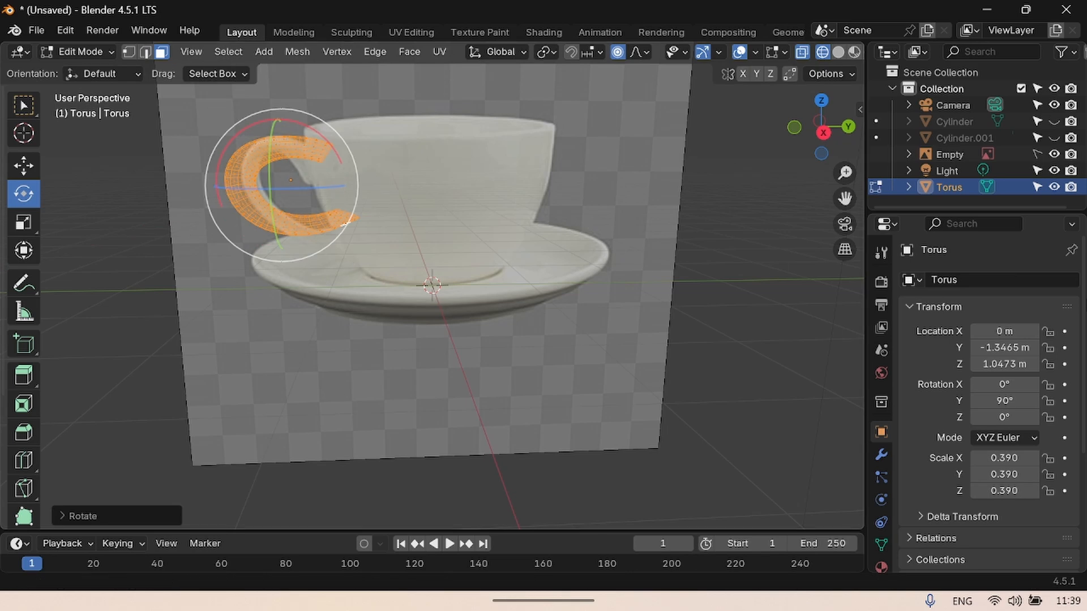
Unhide the saucer and cup, restore solid shading, and deselect the handle mesh
left_click(1053, 137)
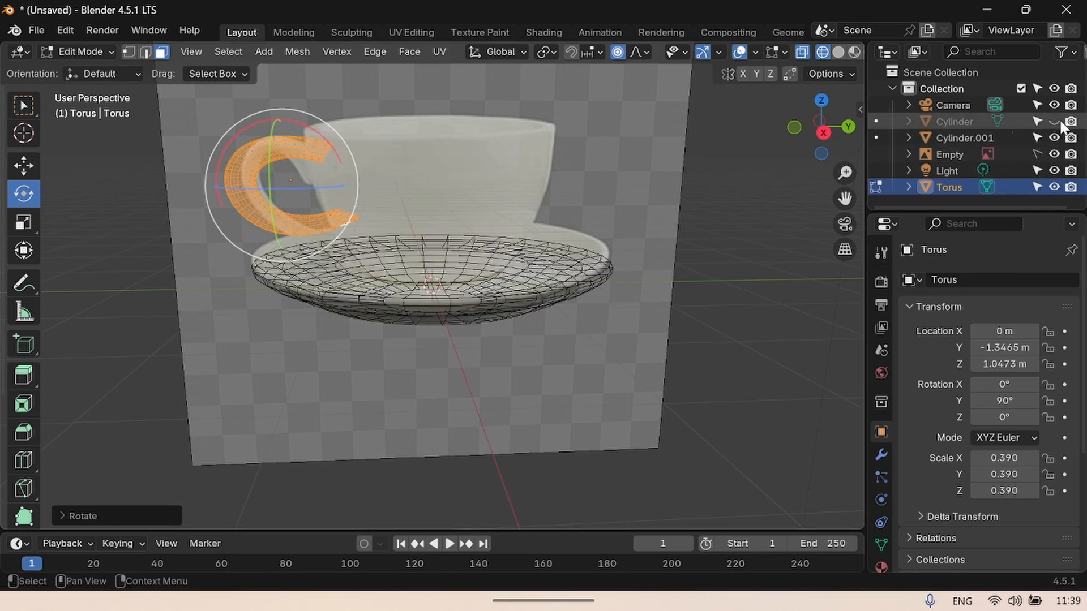
left_click(1053, 121)
left_click(838, 52)
left_click(613, 174)
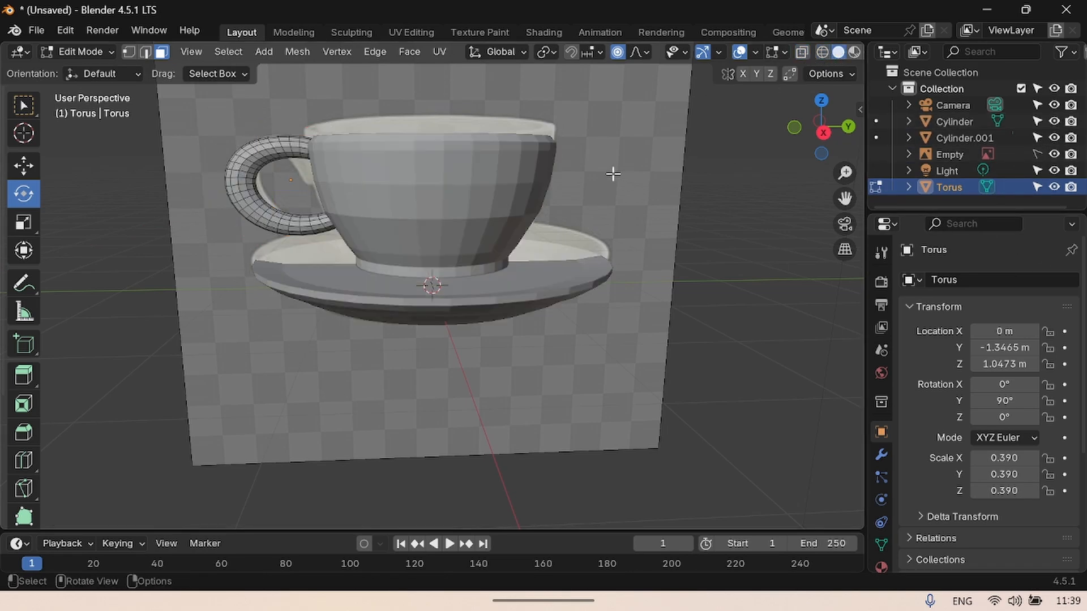
Shift the handle mesh slightly along Y into the cup wall, tilt its lower end down slightly, and return to Object Mode
left_click_drag(205, 133, 331, 270)
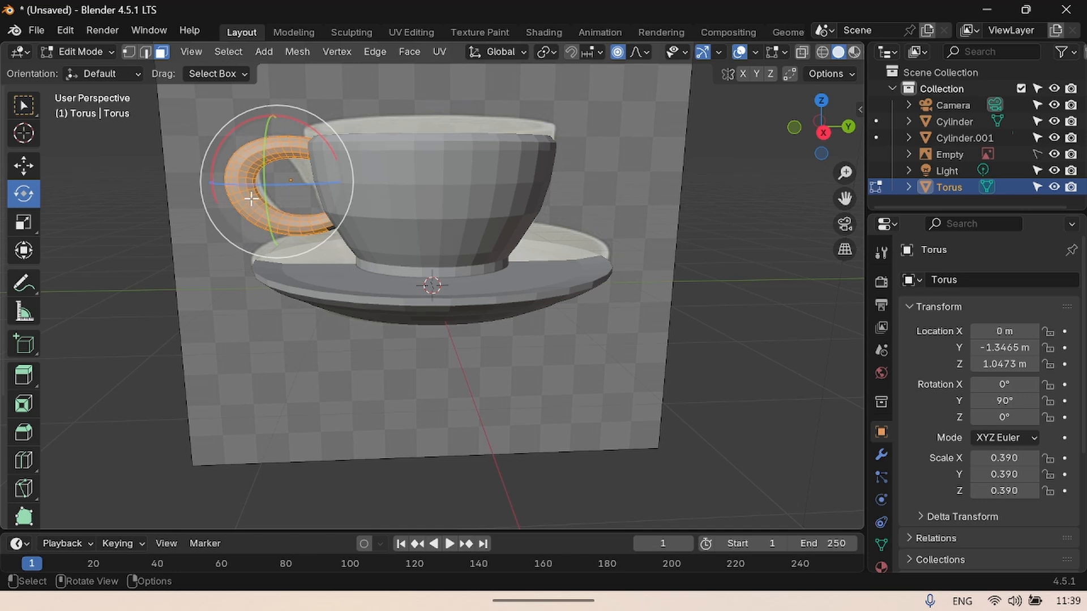
left_click(23, 165)
left_click_drag(337, 185, 346, 186)
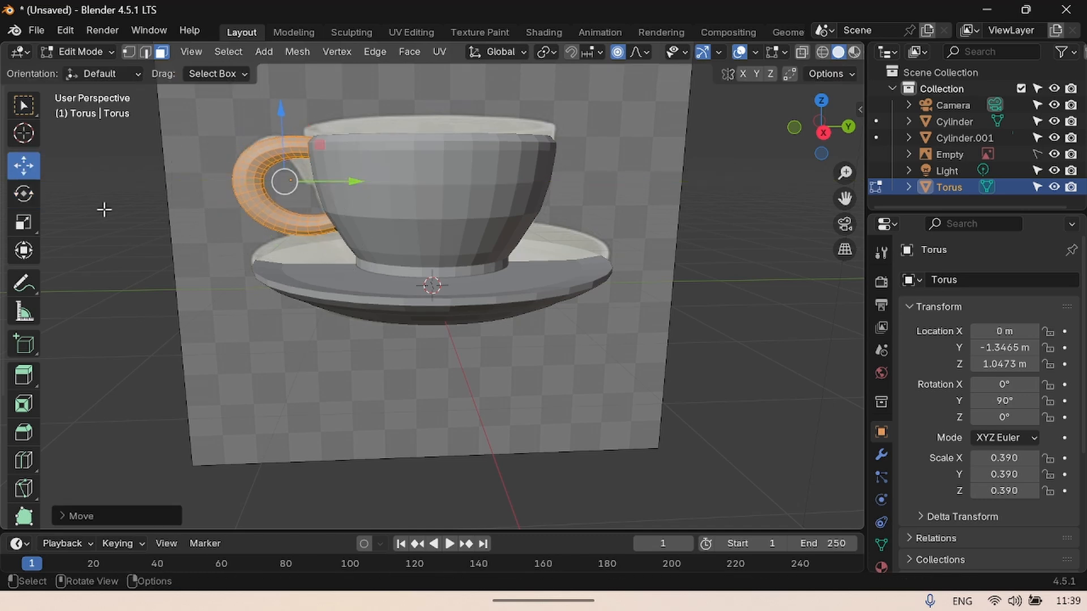
left_click(23, 193)
left_click_drag(319, 137, 334, 163)
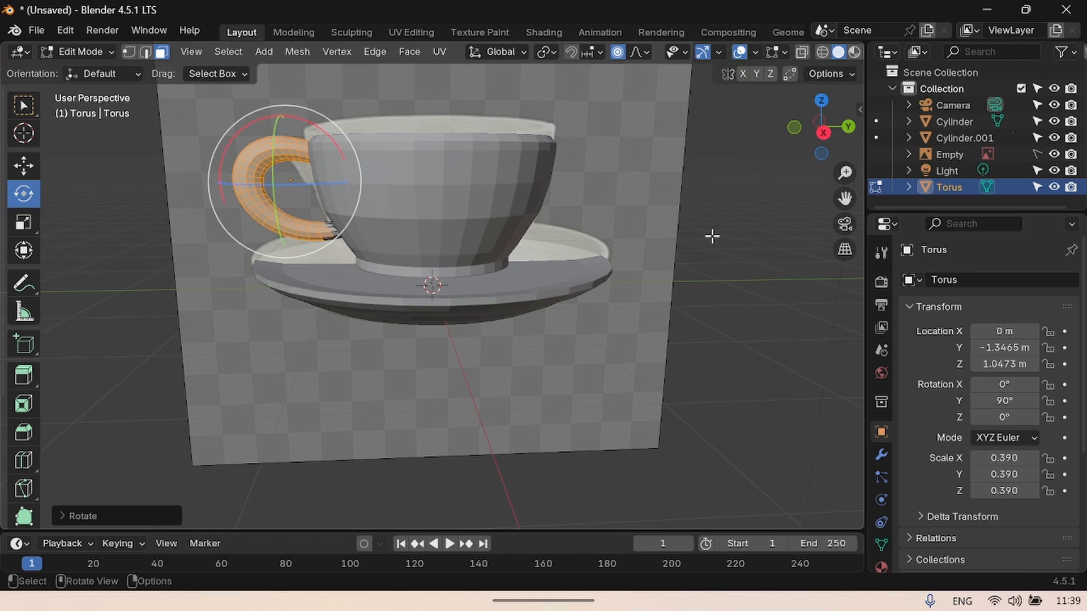
left_click(721, 228)
key("Tab")
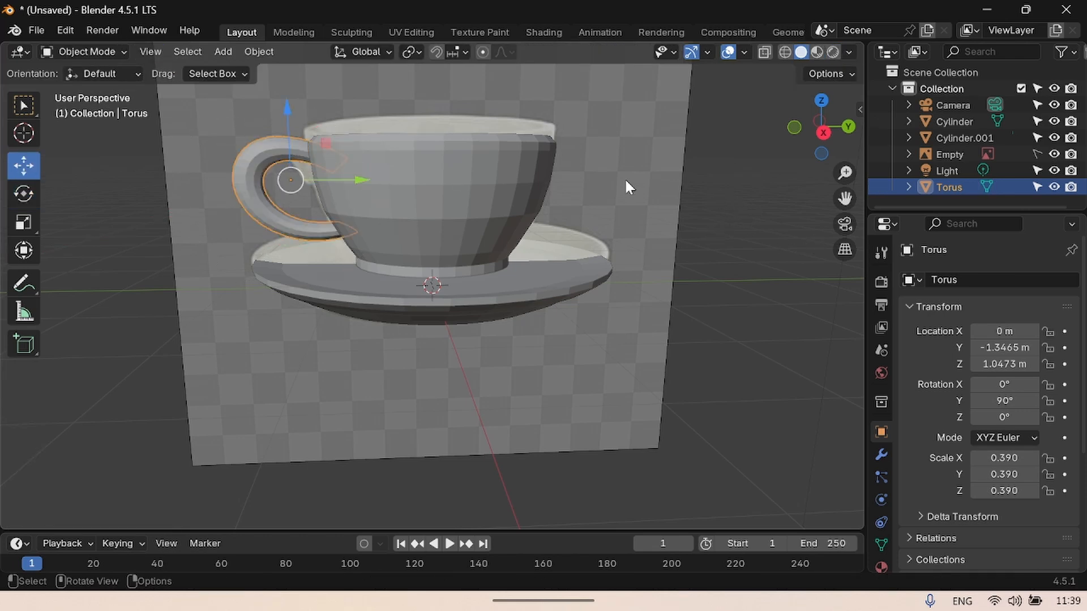
Lower the handle to about Z 0.95 m, tilt it to about 104° Y rotation, and move it to about Y -1.17 m
left_click(702, 192)
left_click_drag(830, 134, 1042, 137)
left_click_drag(827, 135, 811, 176)
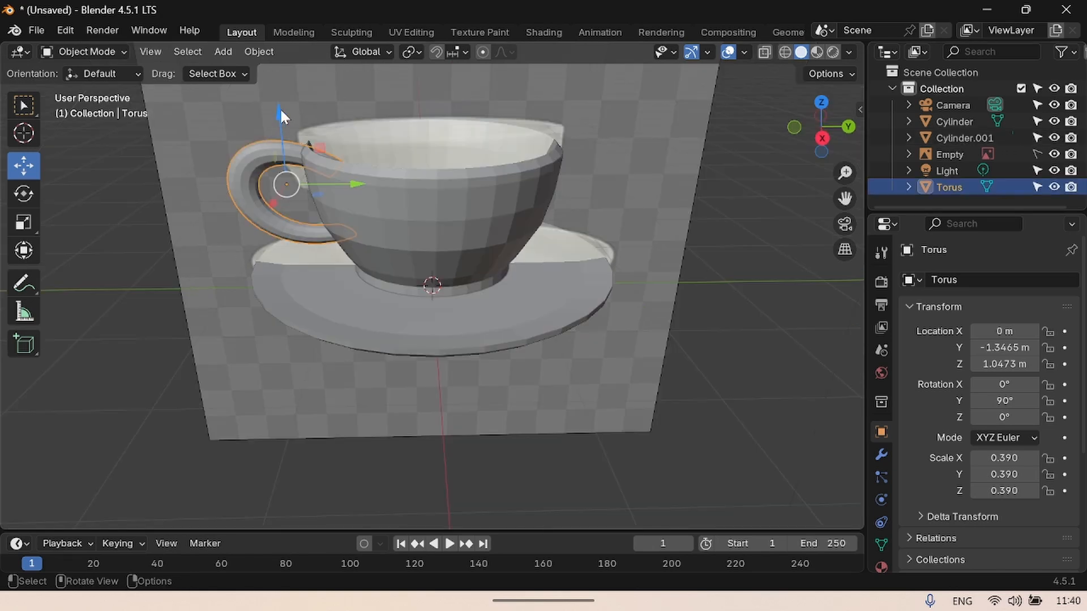
left_click_drag(280, 109, 280, 134)
left_click(23, 194)
left_click(26, 164)
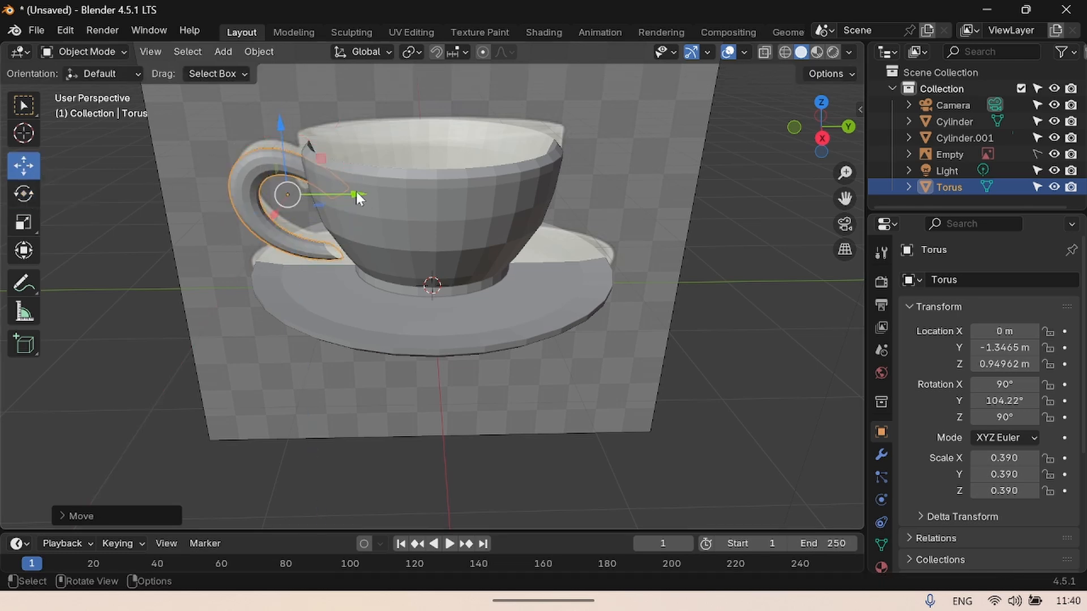
left_click_drag(356, 194, 373, 194)
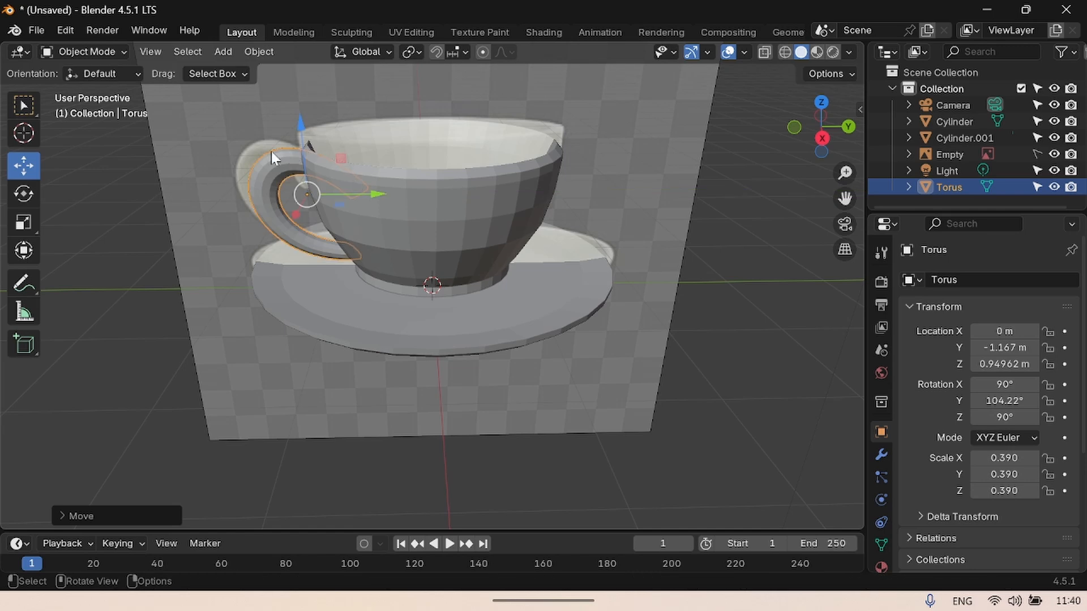
Rotate the handle until its Y rotation is about 89.7°, bringing its lower end up against the cup
left_click(23, 193)
left_click_drag(282, 135, 258, 137)
left_click(24, 166)
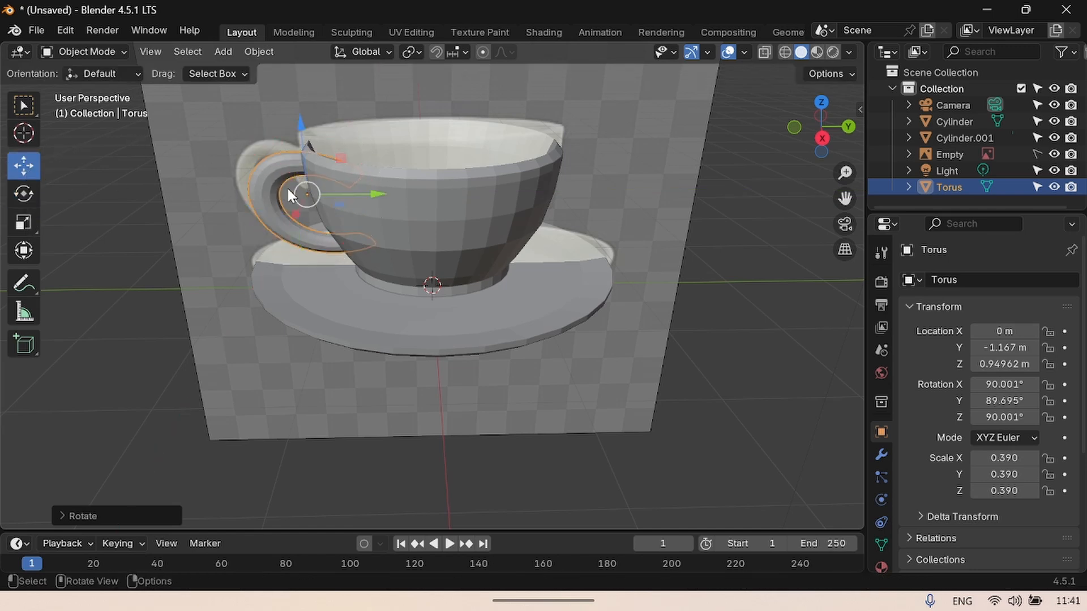
Move the handle to about Y -1.32 m and Z 0.88 m, and deselect it
left_click_drag(383, 199, 372, 198)
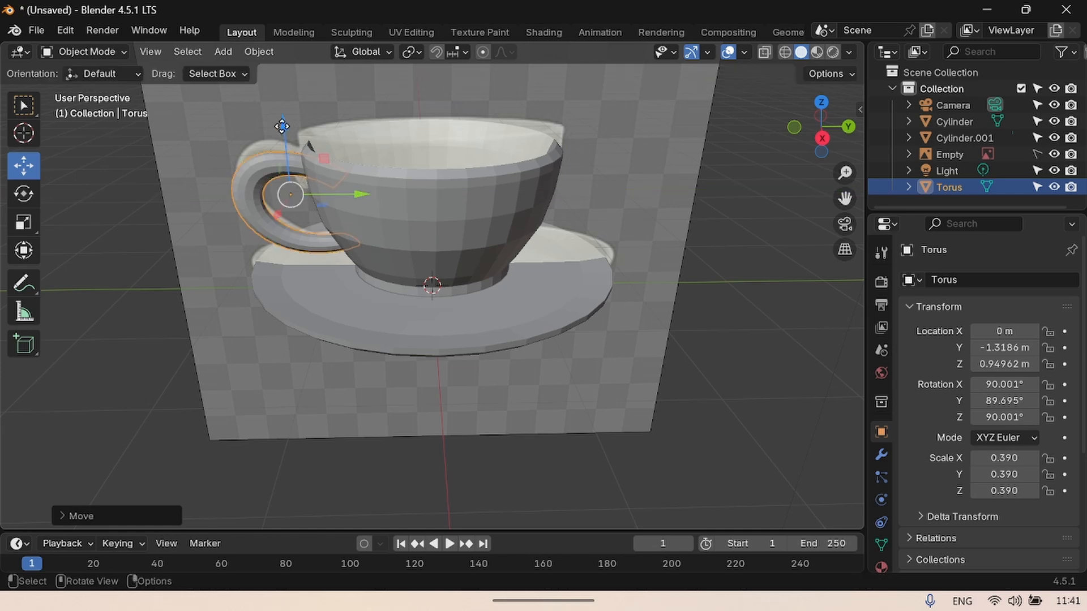
left_click_drag(281, 129, 283, 139)
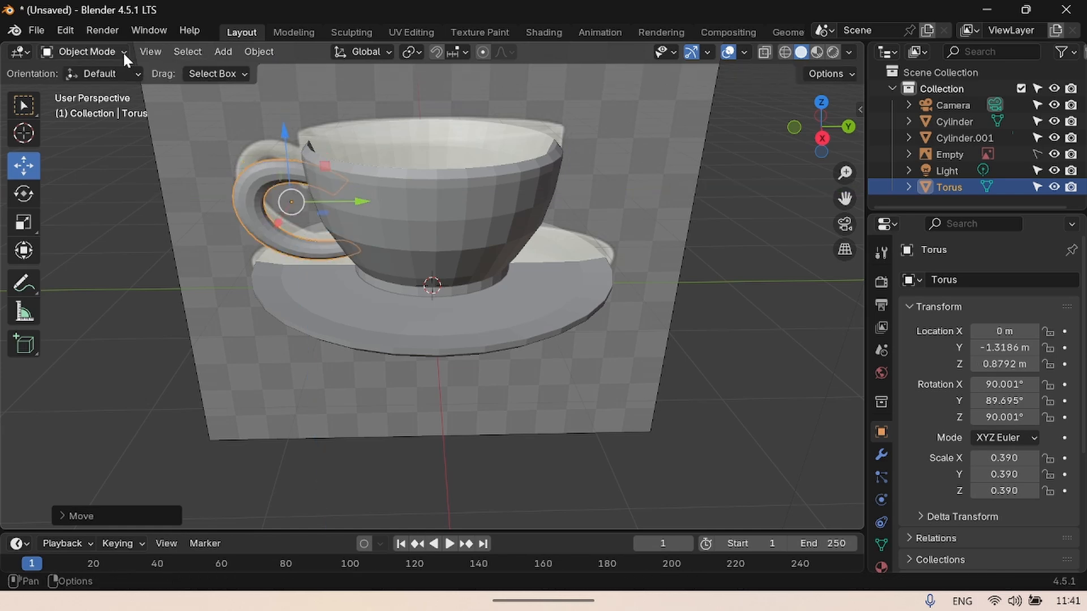
left_click(774, 96)
mouse_move(805, 110)
left_mouse_down()
mouse_move(807, 142)
mouse_move(818, 110)
left_mouse_up()
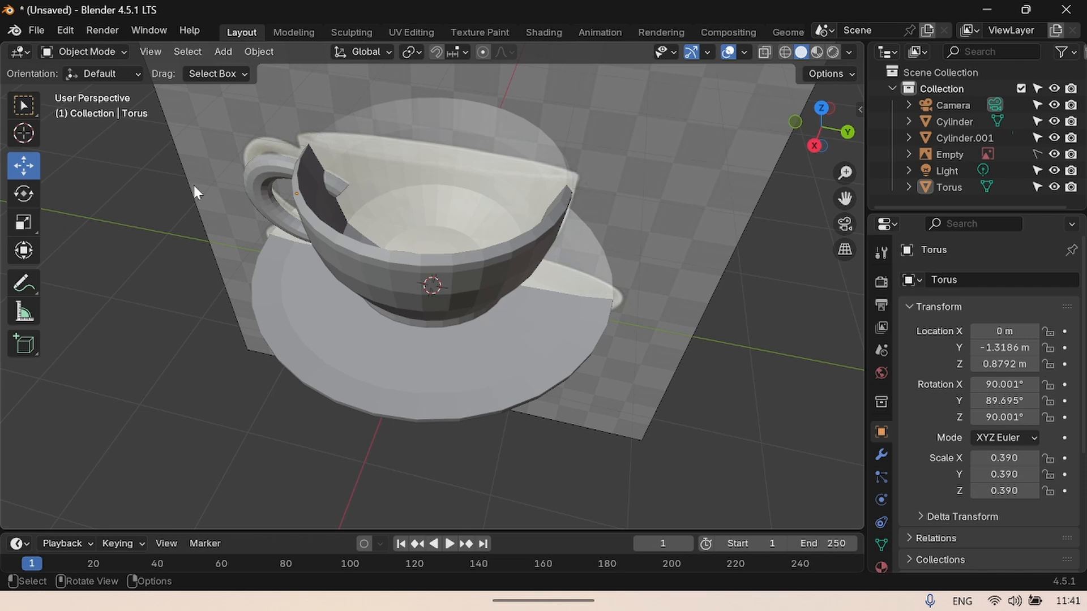
In Edit Mode, select the end vertices of the handle's upper end inside the cup and pull them outward along Y with proportional editing
left_click(106, 56)
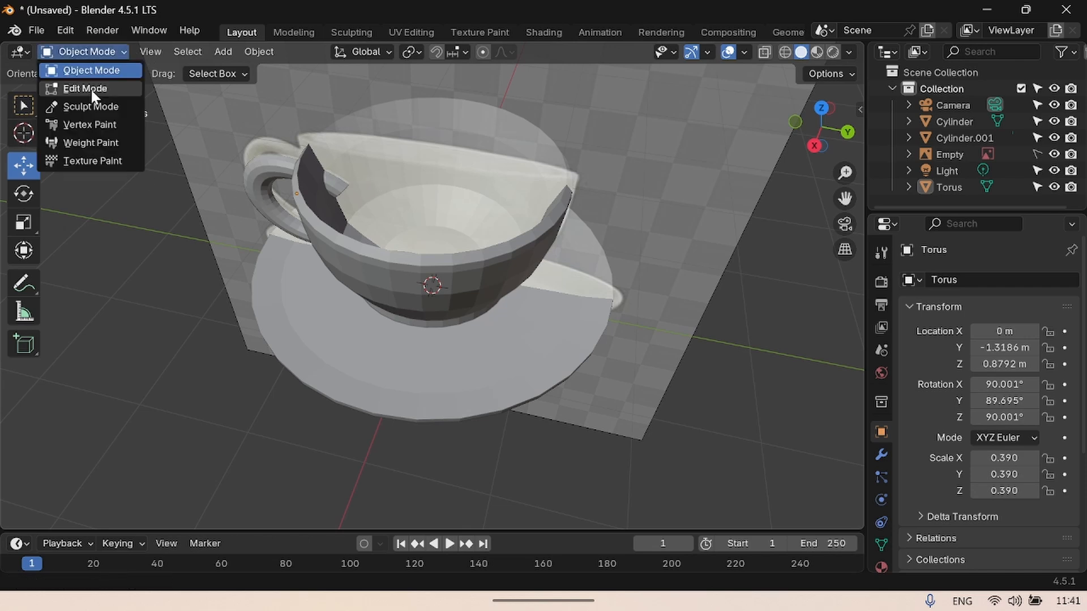
left_click(90, 87)
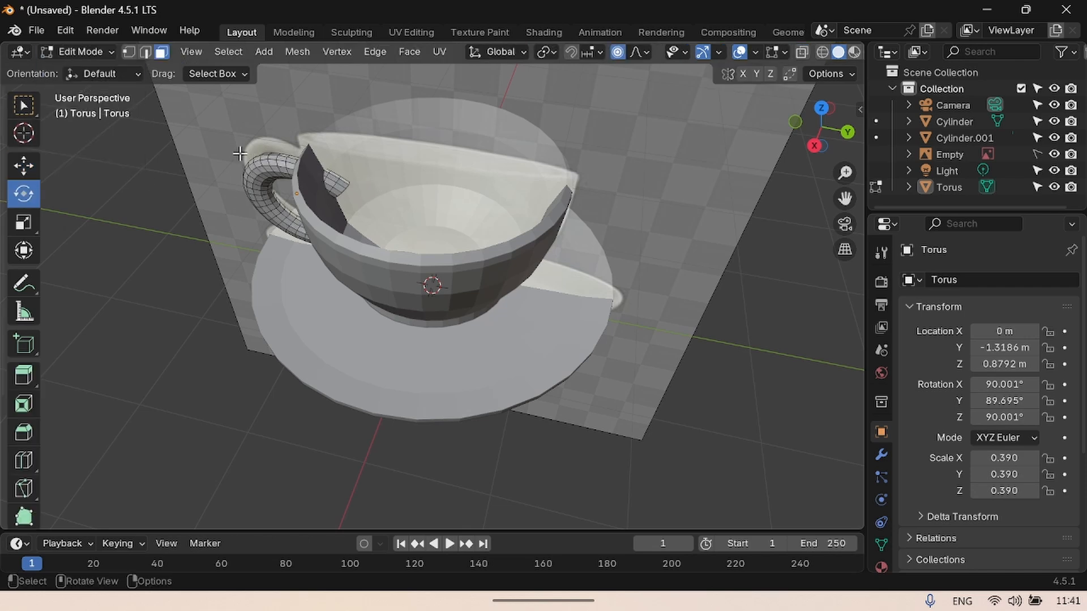
left_click_drag(240, 153, 375, 240)
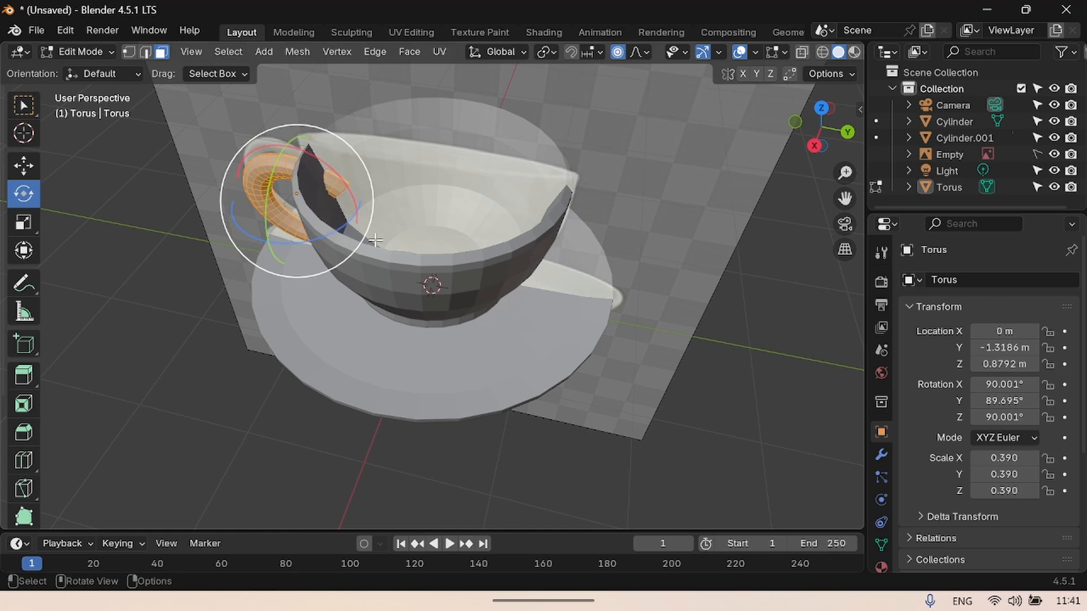
left_click(571, 236)
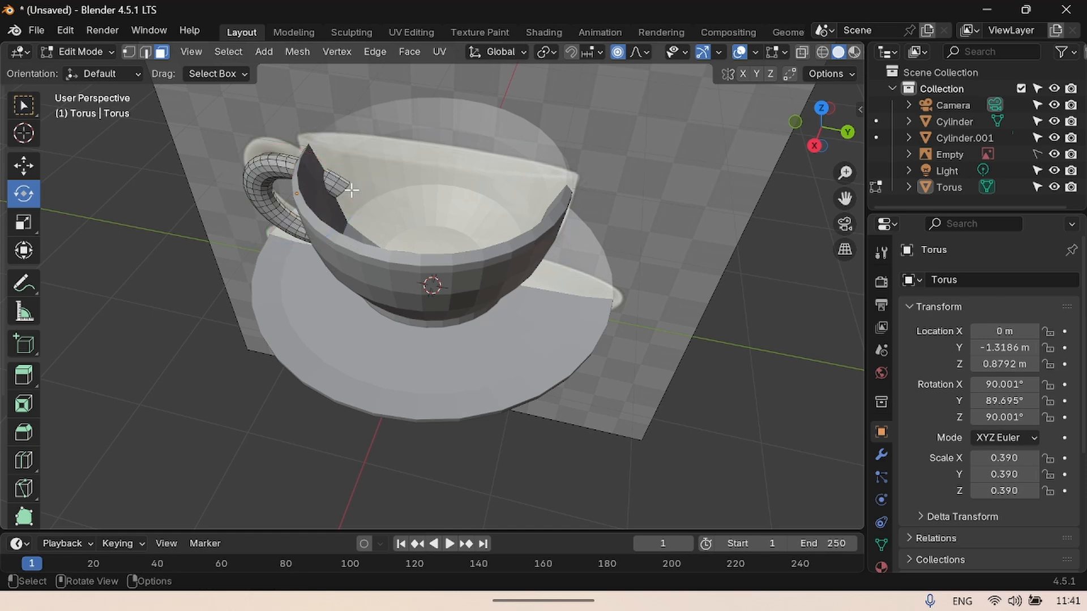
key("1")
left_click(346, 193)
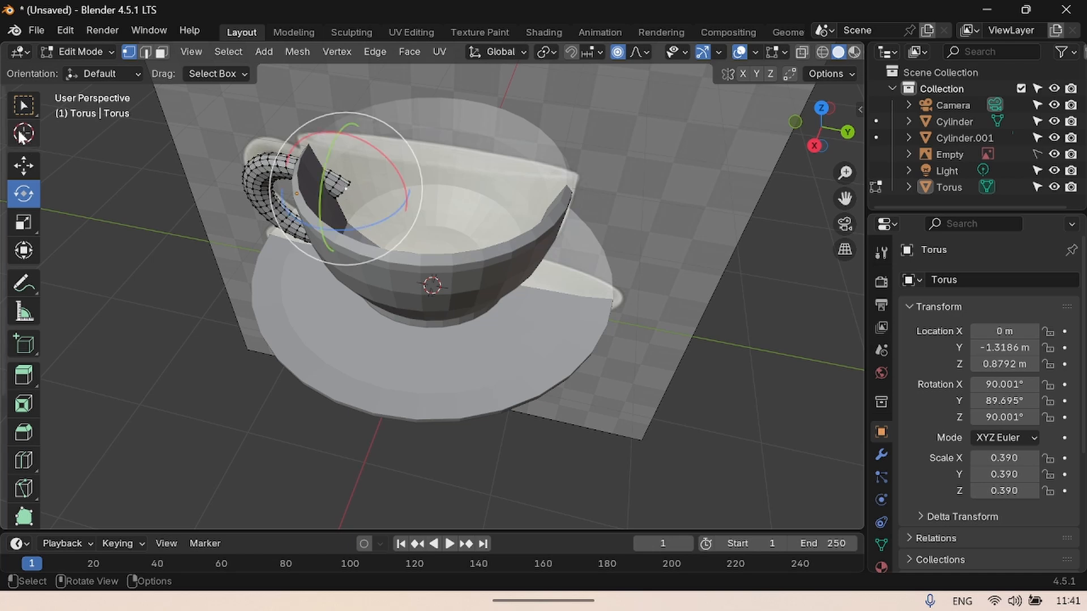
left_click(16, 106)
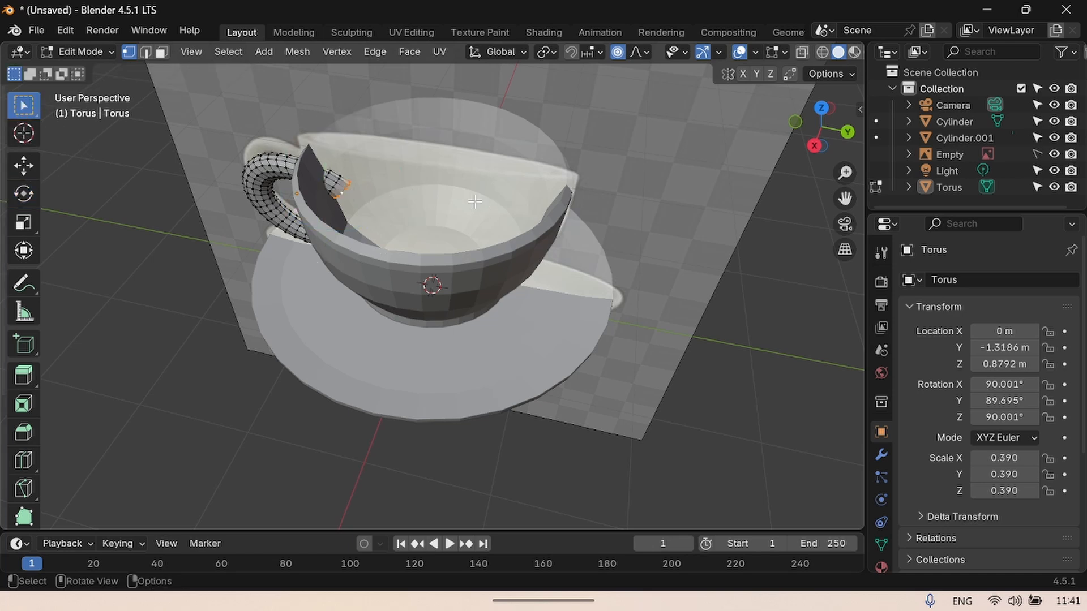
left_click(23, 166)
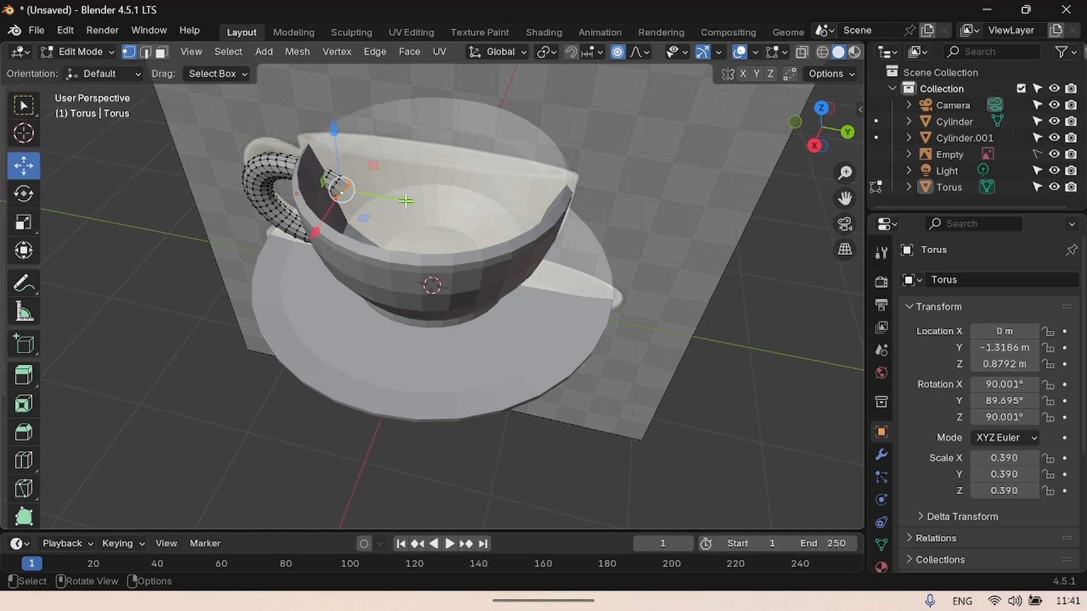
left_click_drag(405, 200, 384, 201)
Shift the handle's upper-end vertices along Y toward the cup, raise them slightly along Z, and move them about 0.036 m further along Y
left_click_drag(813, 148, 854, 119)
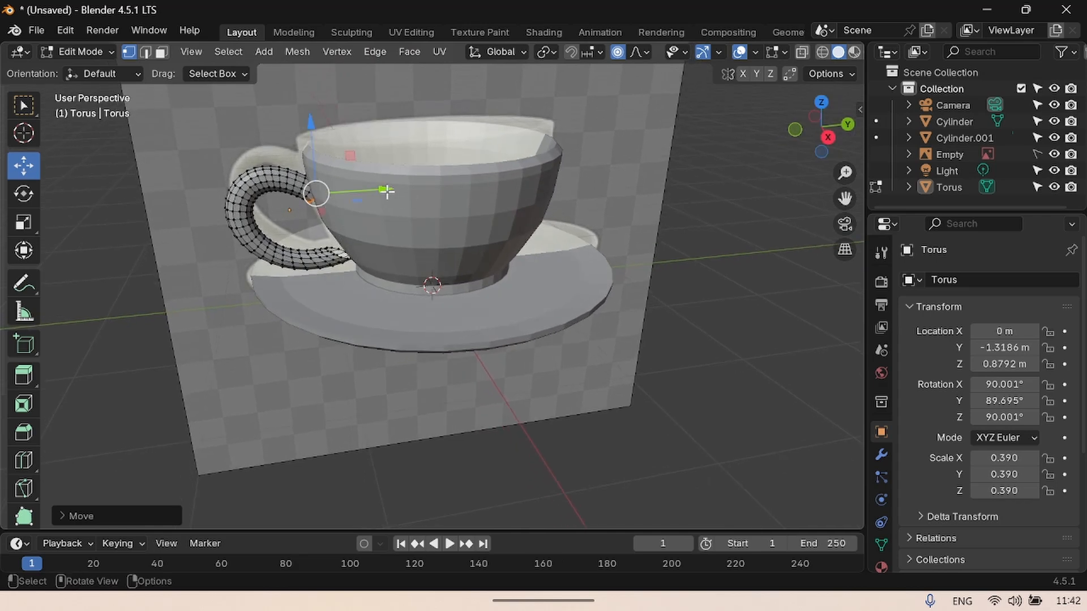
left_click_drag(387, 191, 399, 190)
left_click_drag(816, 148, 762, 173)
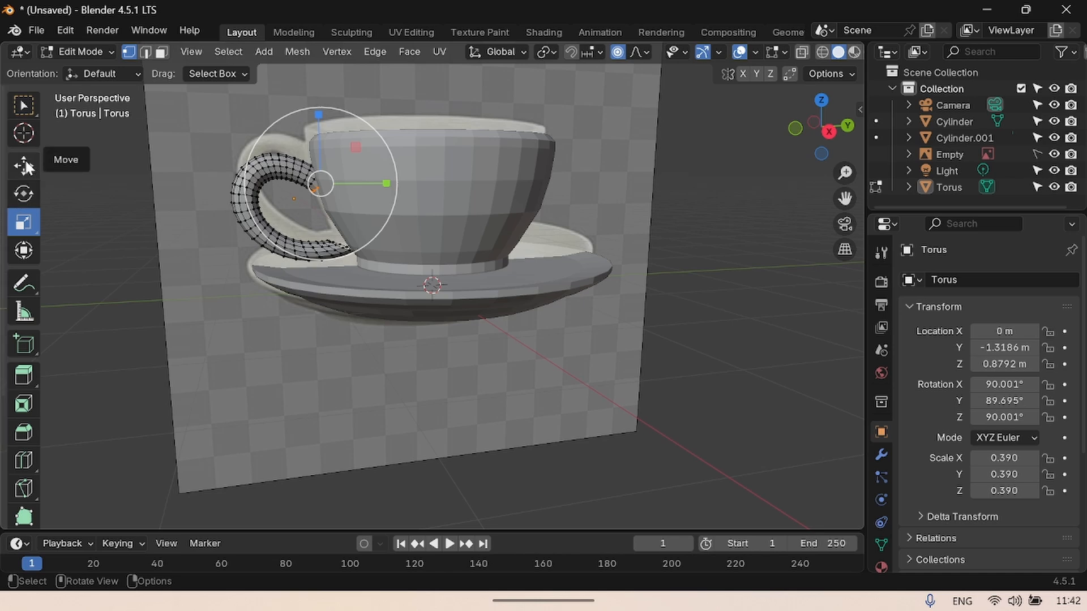
left_click(24, 166)
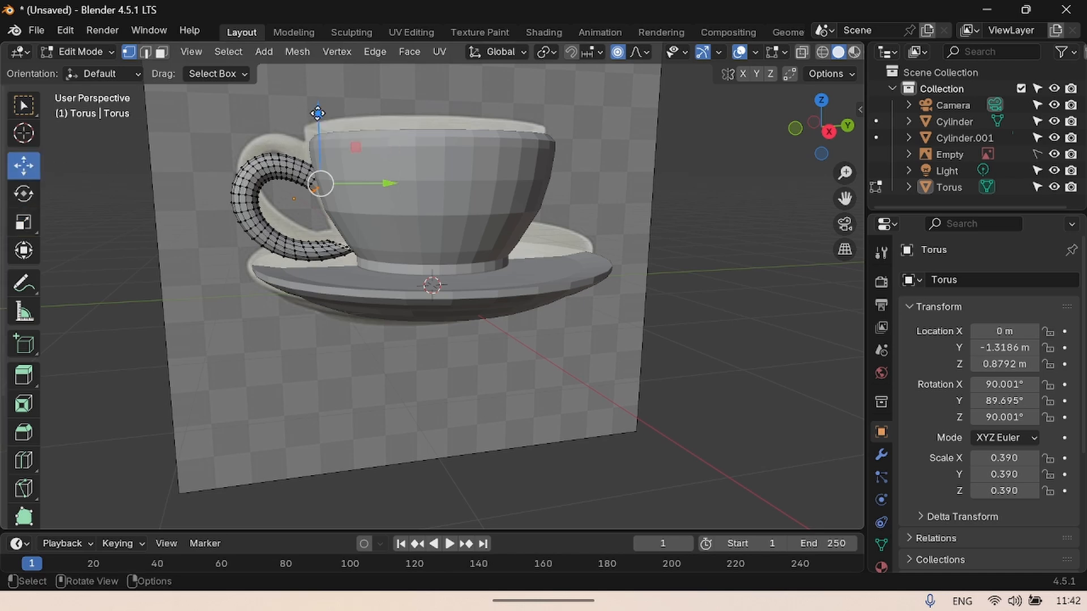
left_click_drag(317, 113, 317, 105)
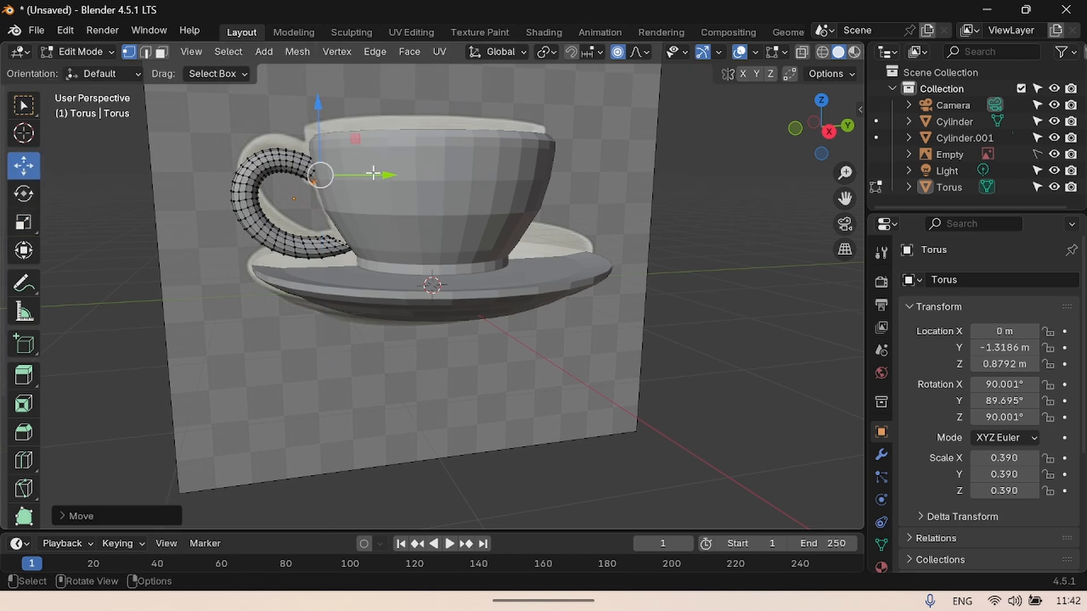
left_click_drag(373, 174, 390, 174)
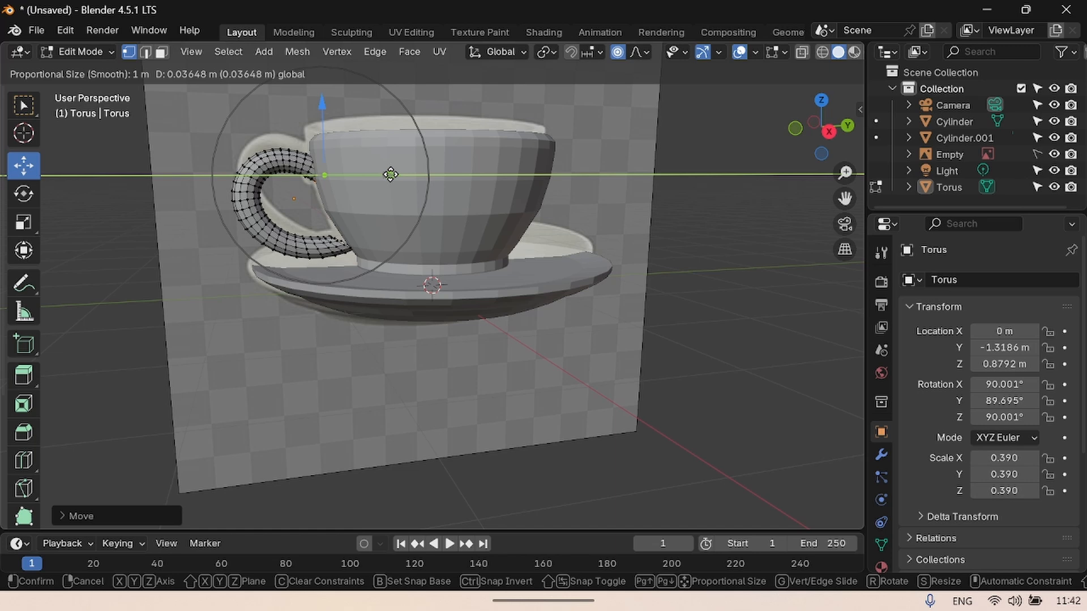
left_click(391, 174)
Nudge the handle's upper-end vertices slightly back along Y, away from the cup's interior
left_click_drag(833, 132, 824, 181)
left_click_drag(824, 133, 824, 134)
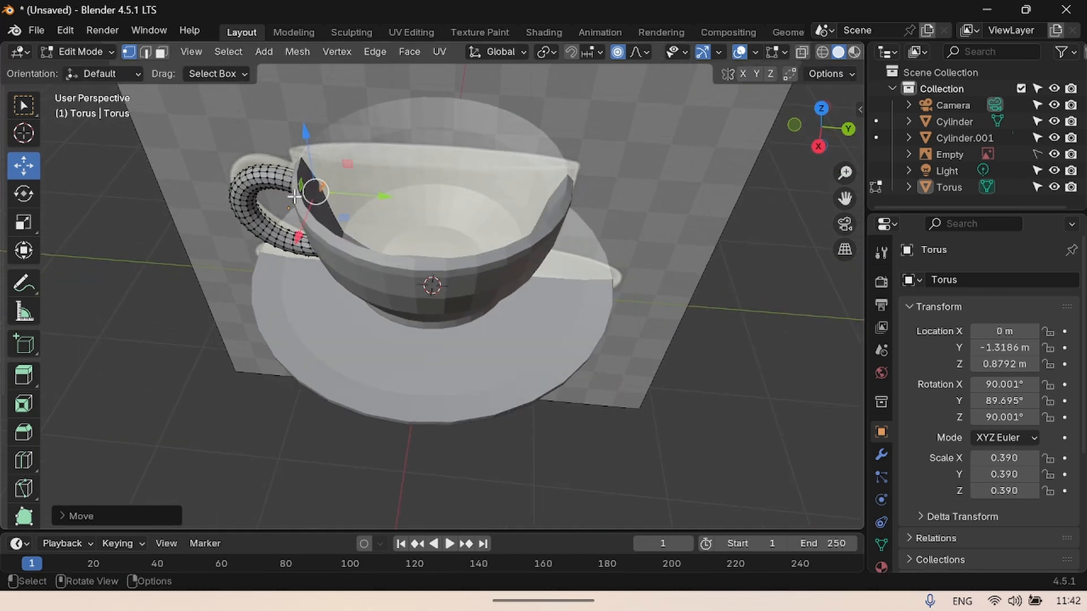
left_click(383, 198)
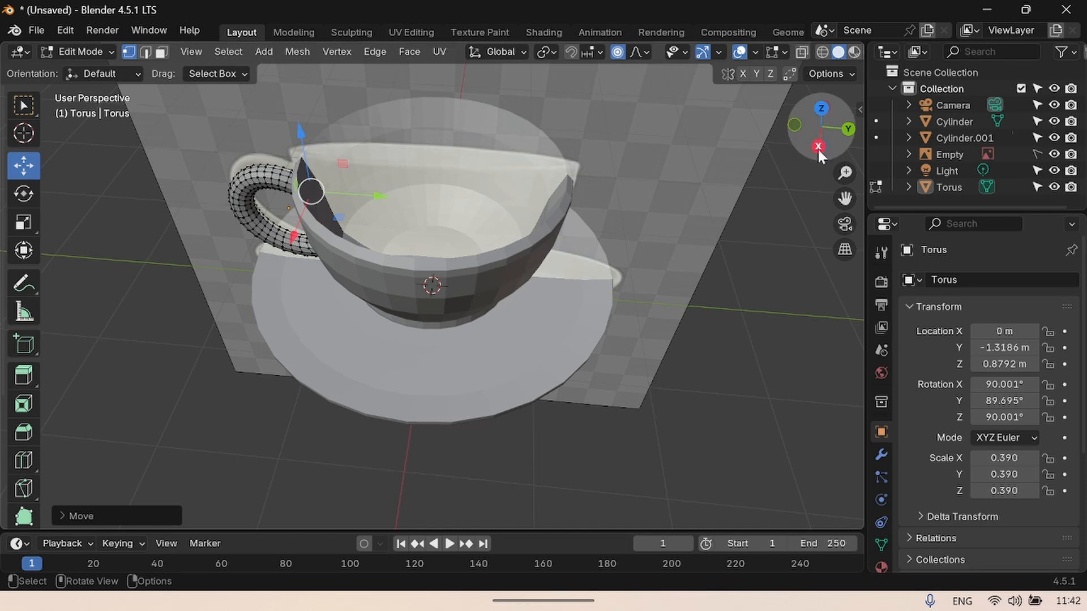
left_click_drag(817, 147, 815, 121)
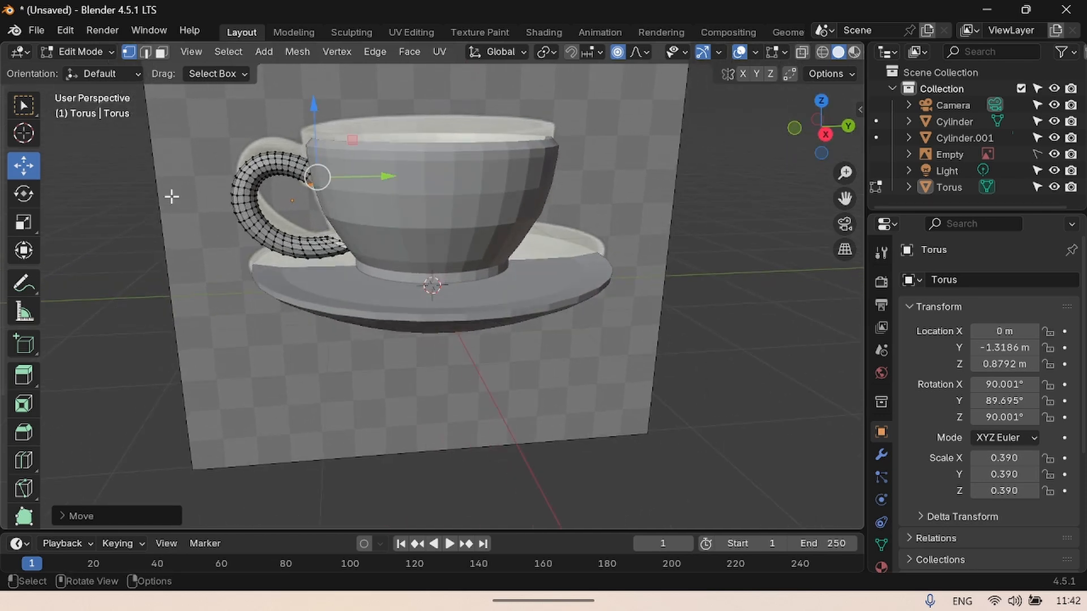
Select the handle vertex where the upper end meets the cup, shift it slightly toward the cup along Y, and return to Object Mode
left_click(204, 155)
left_click(307, 182)
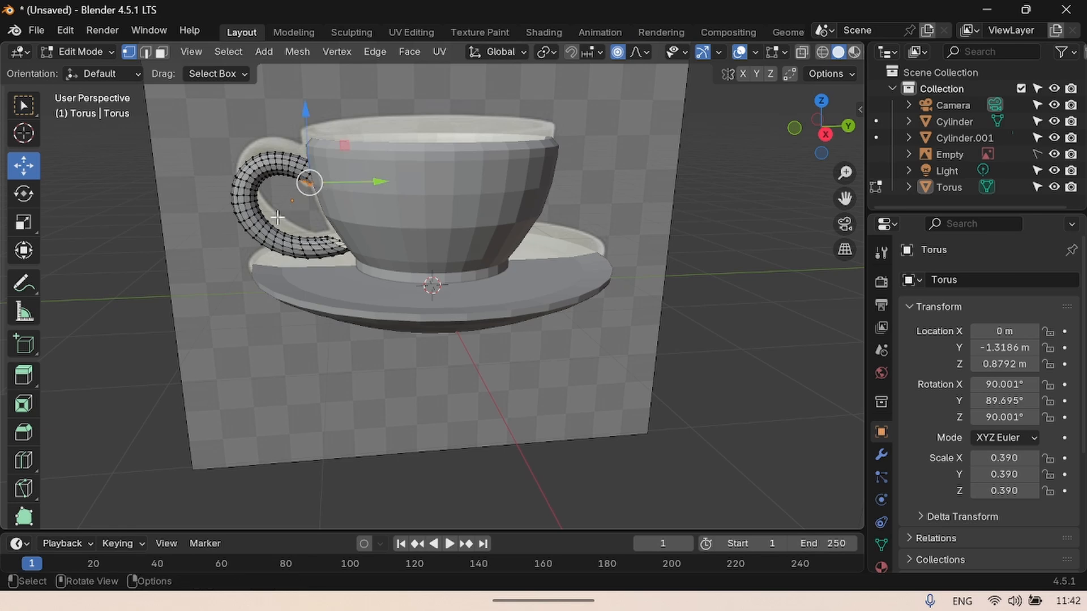
left_click_drag(376, 182, 383, 182)
left_click(253, 264)
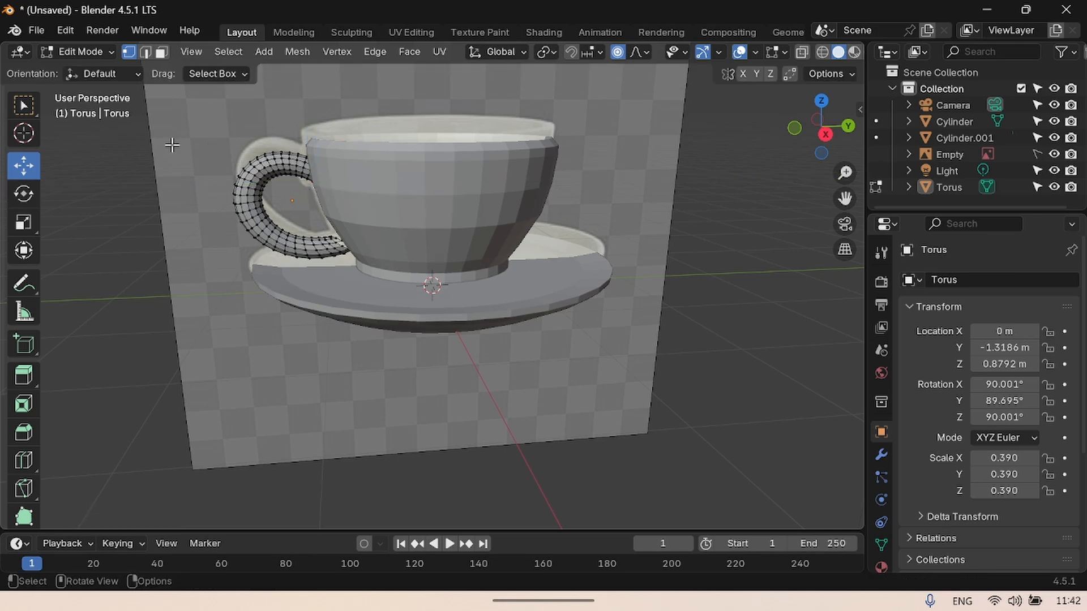
left_click(85, 52)
left_click(88, 69)
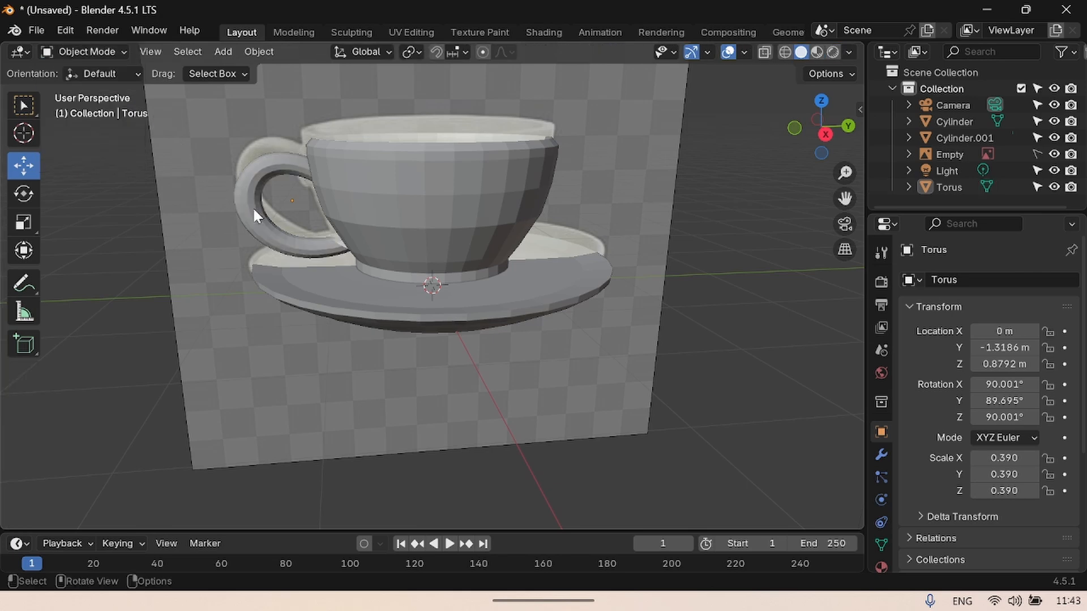
Move the handle along Y to about -1.25 m so its upper end passes through the cup wall, and deselect it
left_click(255, 208)
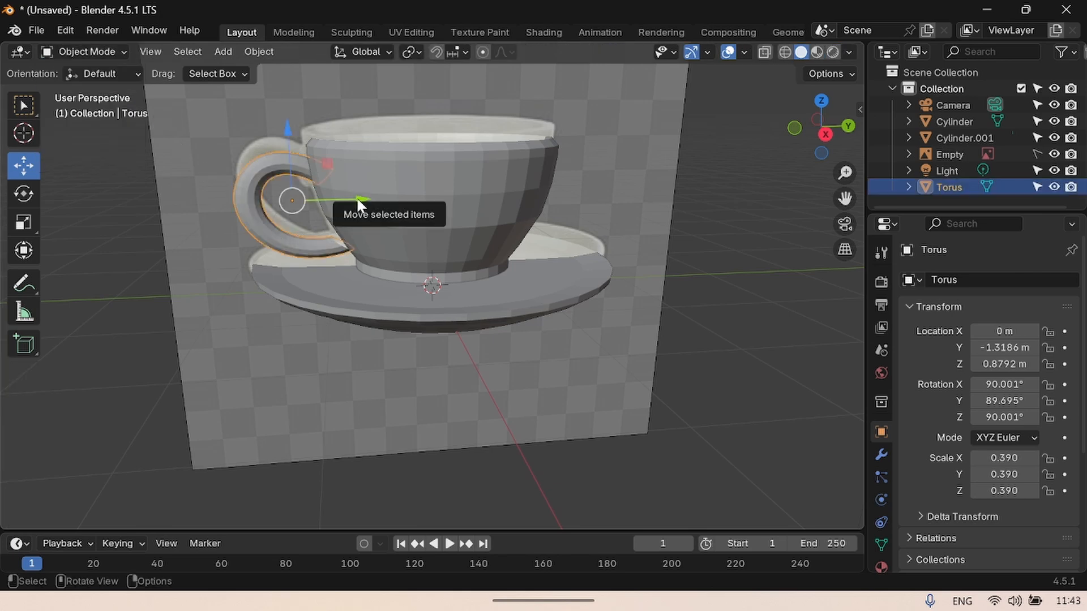
left_click_drag(359, 199, 379, 191)
left_click_drag(829, 151, 626, 181)
left_click(746, 215)
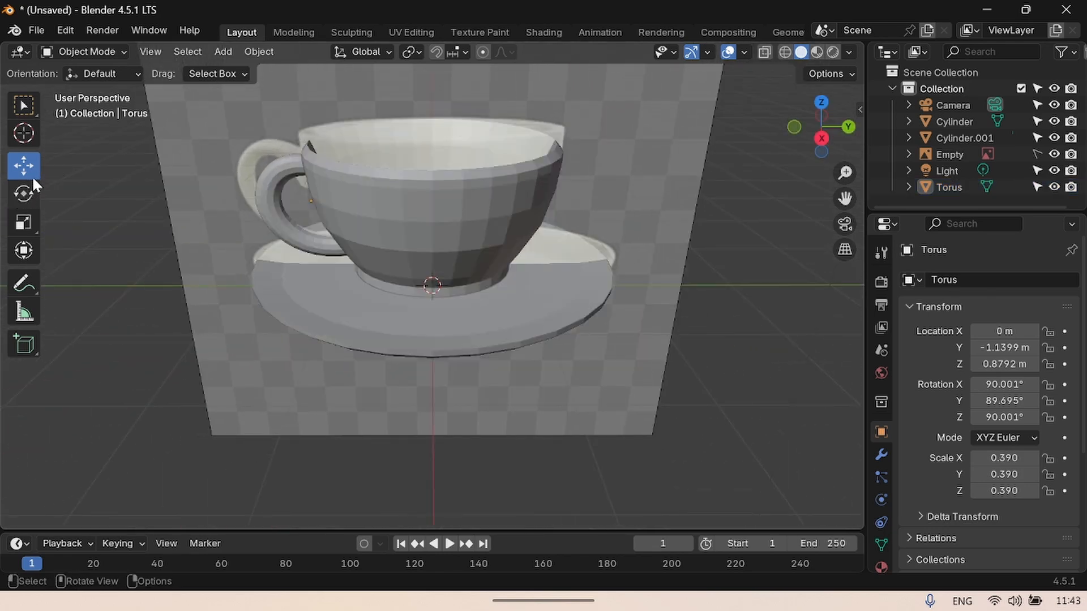
left_click_drag(270, 184, 363, 205)
left_click(717, 262)
left_click_drag(824, 136, 820, 180)
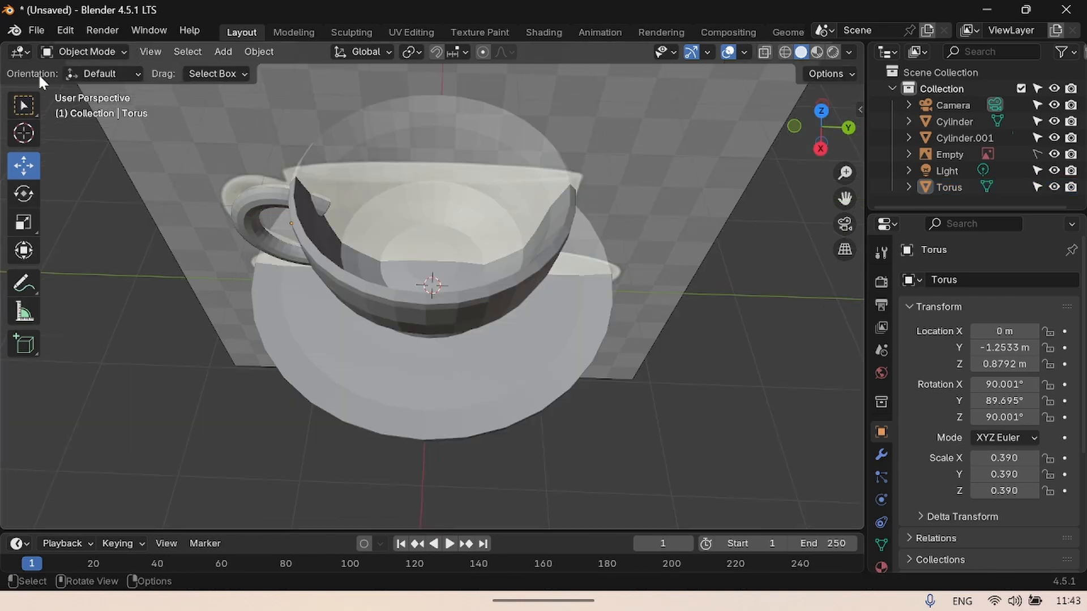
Open the handle mesh in Edit Mode, inspect it in wireframe with X-ray switched off, and restore solid shading
left_click(80, 52)
left_click(80, 88)
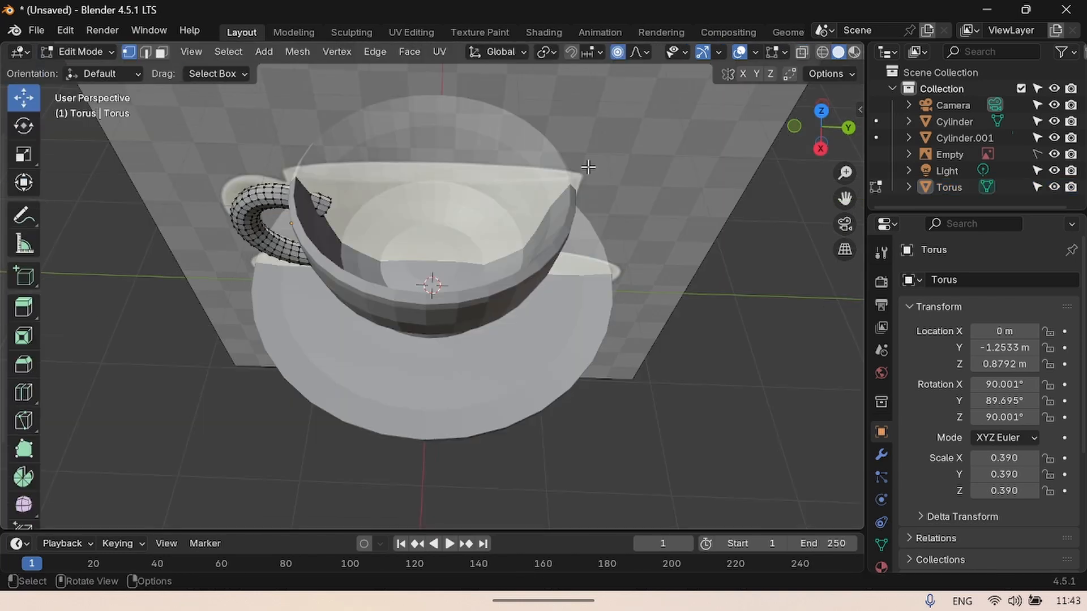
left_click(821, 52)
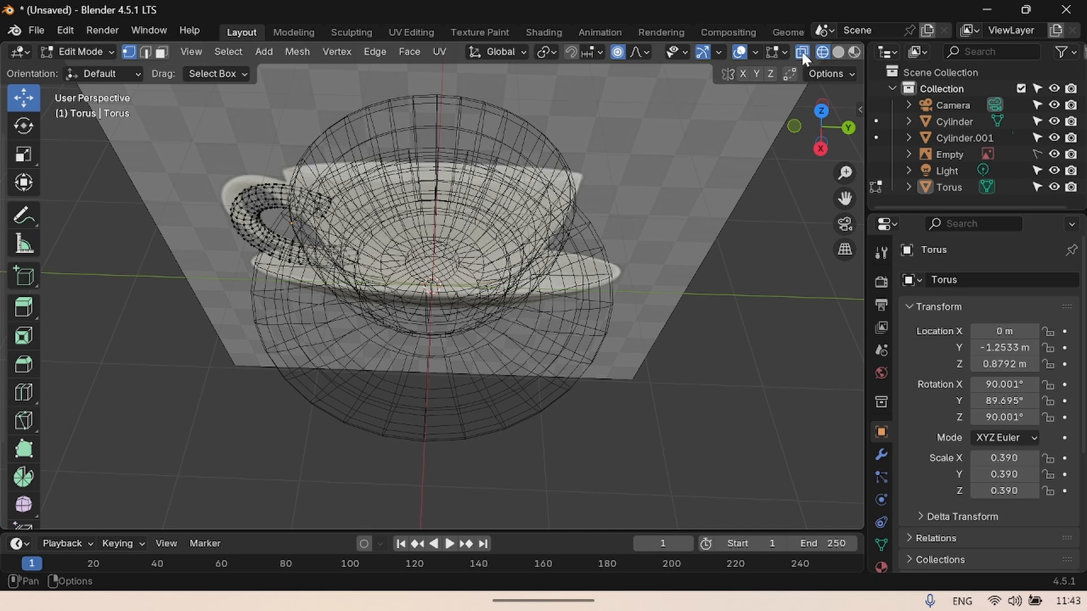
left_click(802, 51)
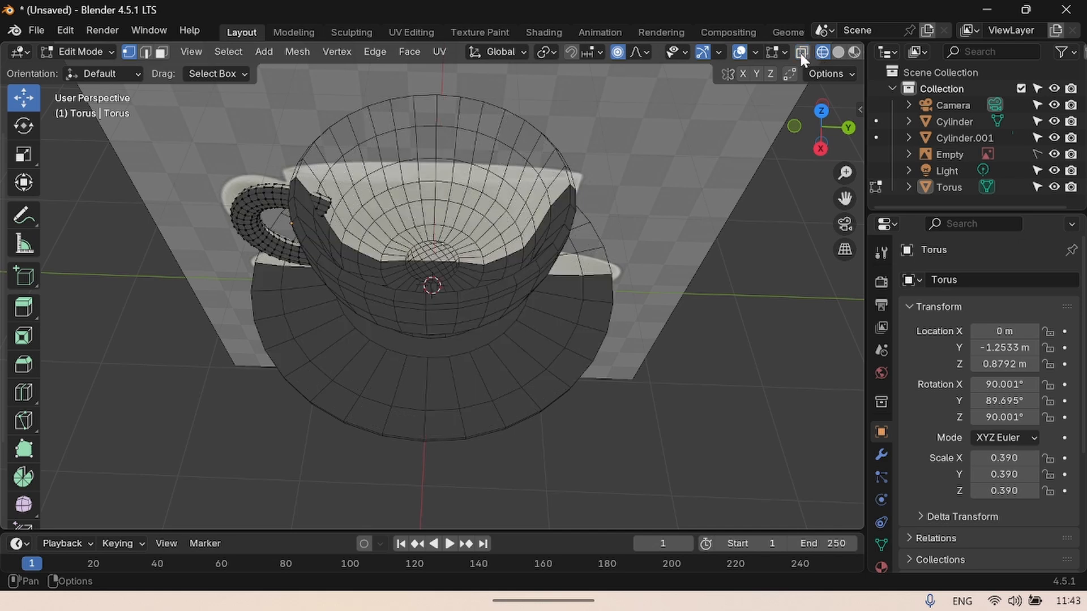
left_click(839, 57)
Box-select and delete the vertices of the handle's upper end that protrude inside the cup
key("b")
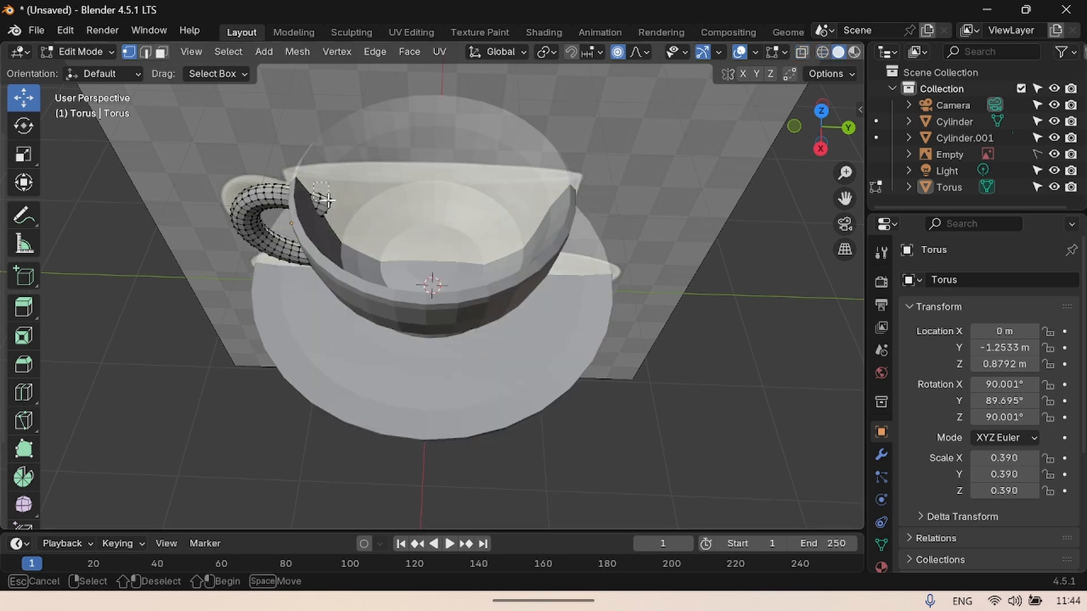
left_click_drag(327, 199, 347, 215)
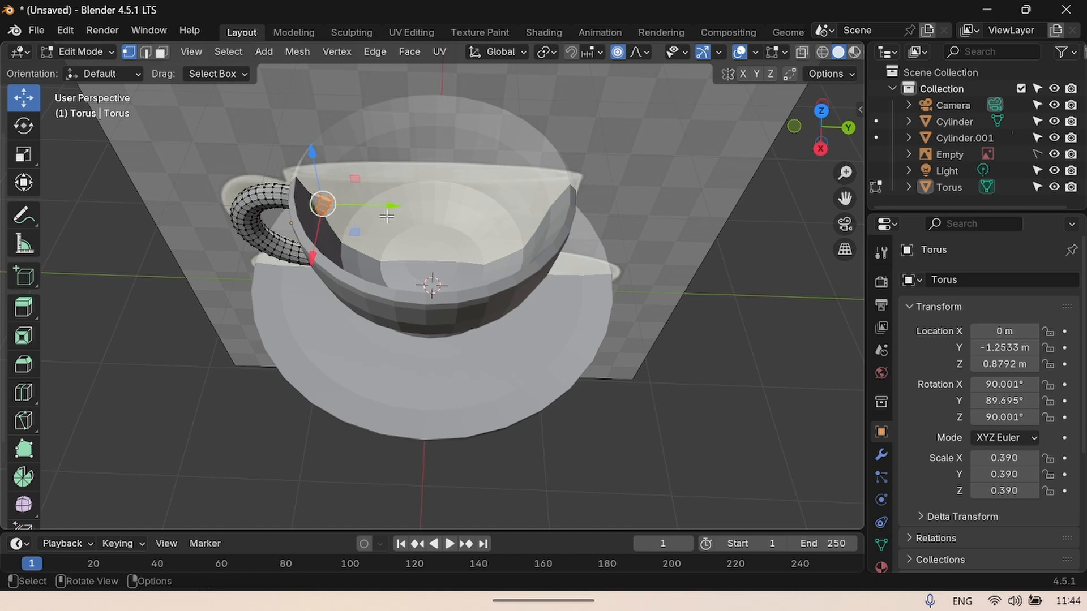
key("x")
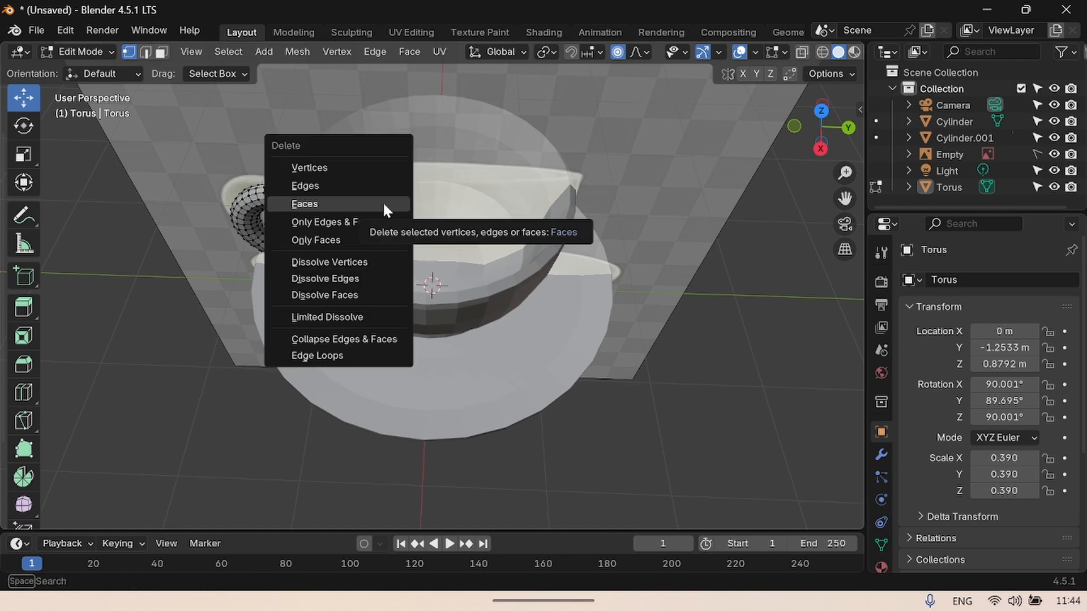
key("Escape")
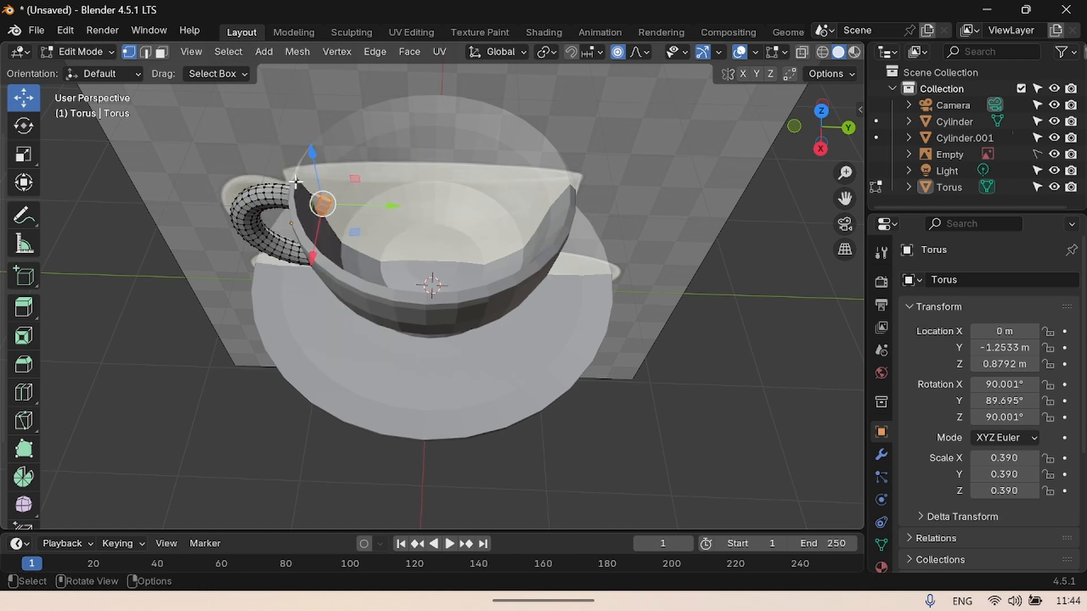
left_click_drag(295, 181, 354, 223)
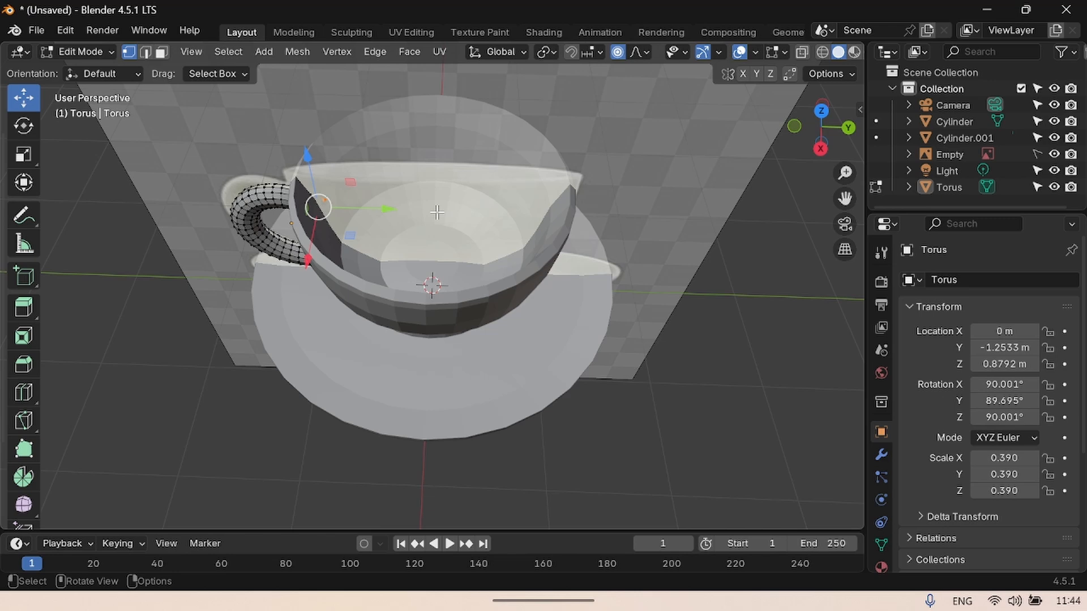
key("x")
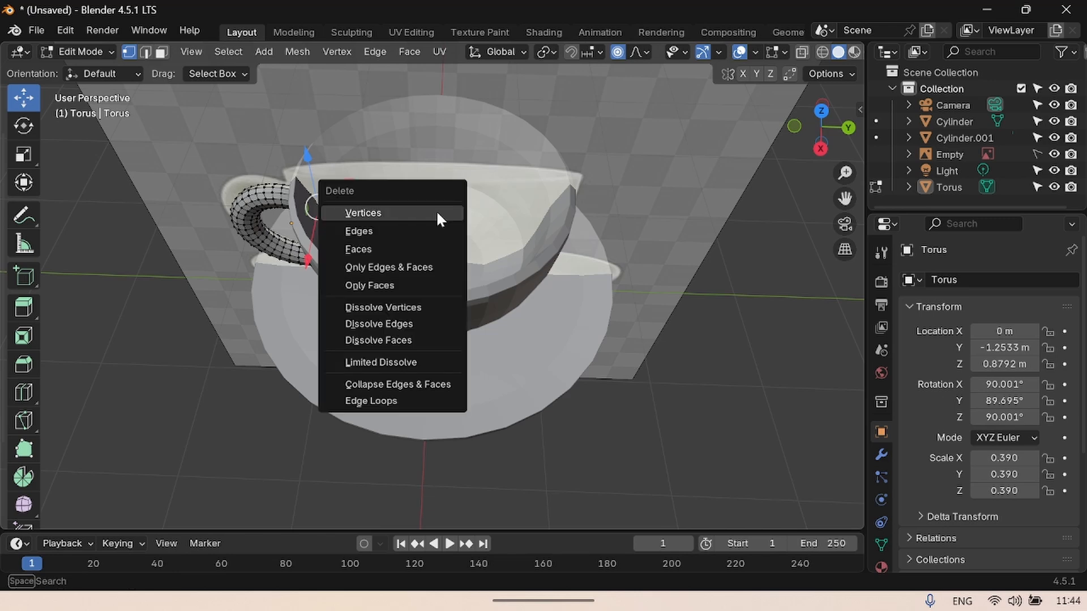
left_click(363, 213)
left_click_drag(300, 186, 325, 203)
key("x")
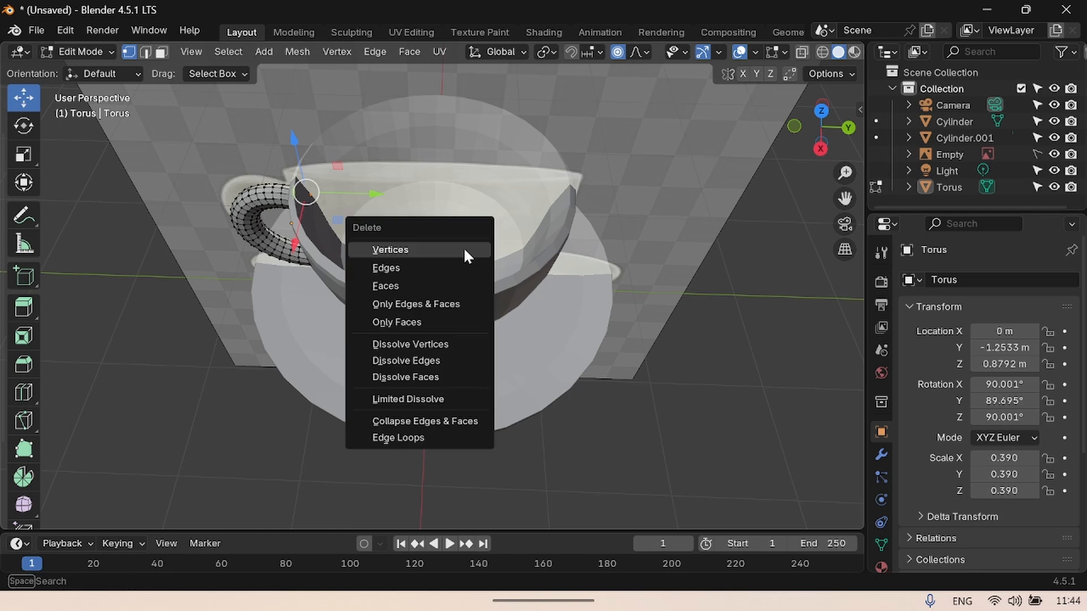
left_click(415, 252)
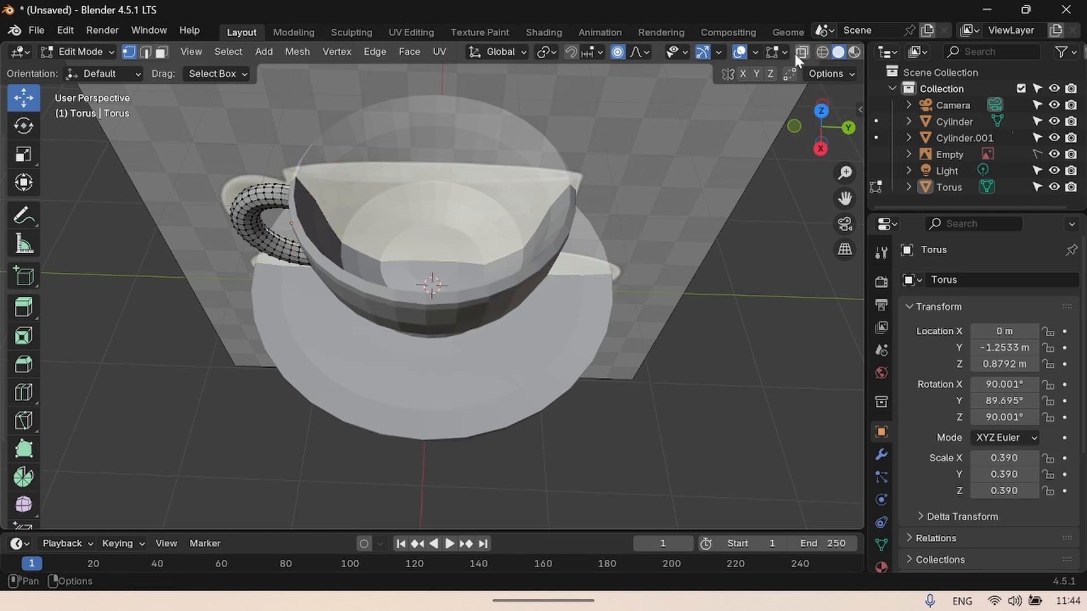
Return to Object Mode, check the trimmed handle from the front, and hide the reference image
left_click(80, 51)
left_click(74, 65)
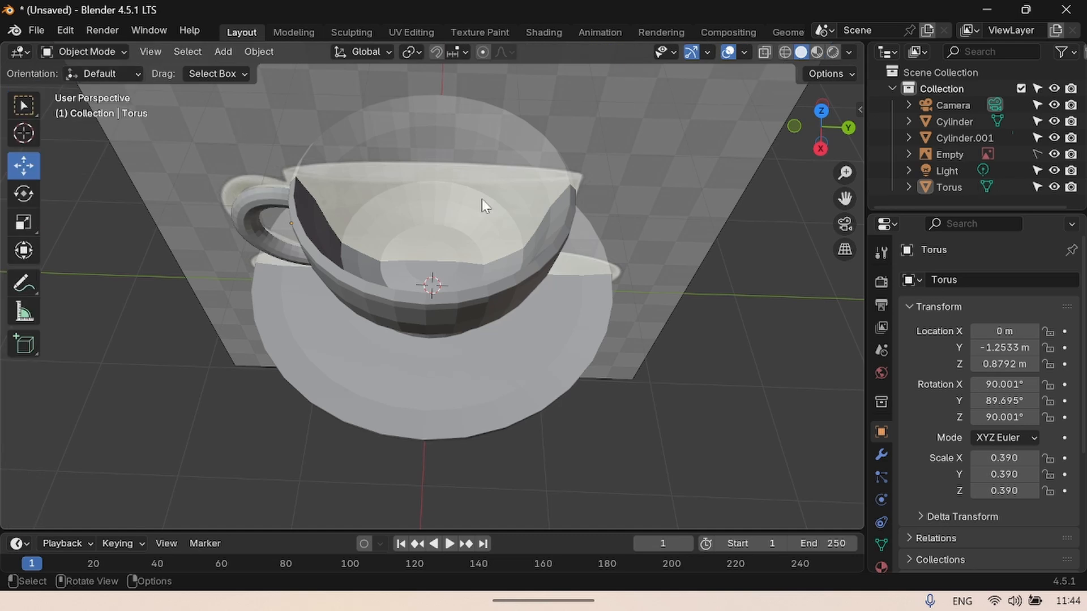
left_click_drag(816, 147, 286, 317)
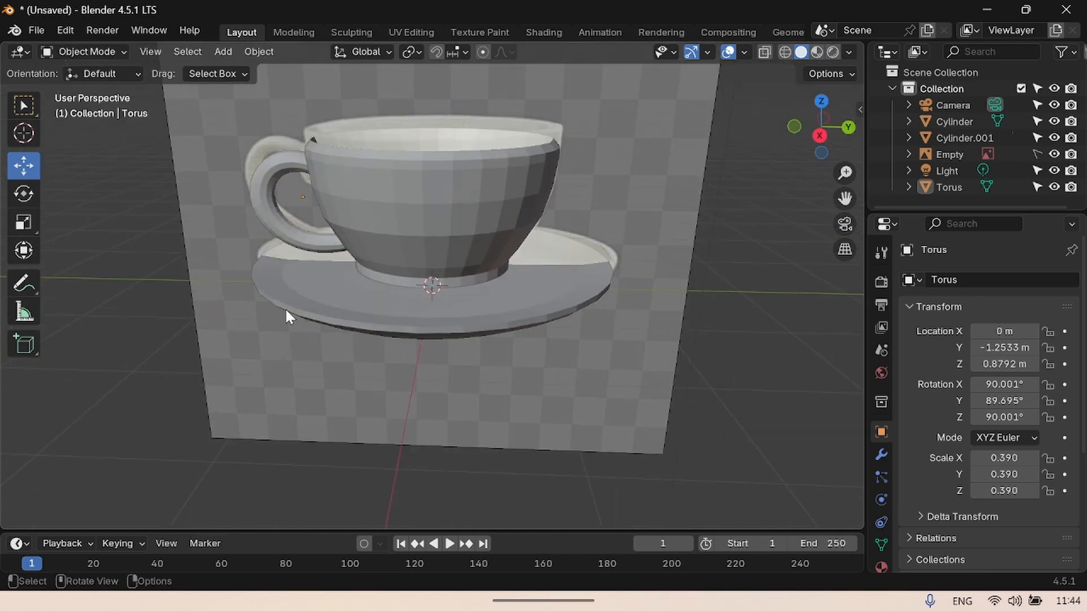
left_click(283, 232)
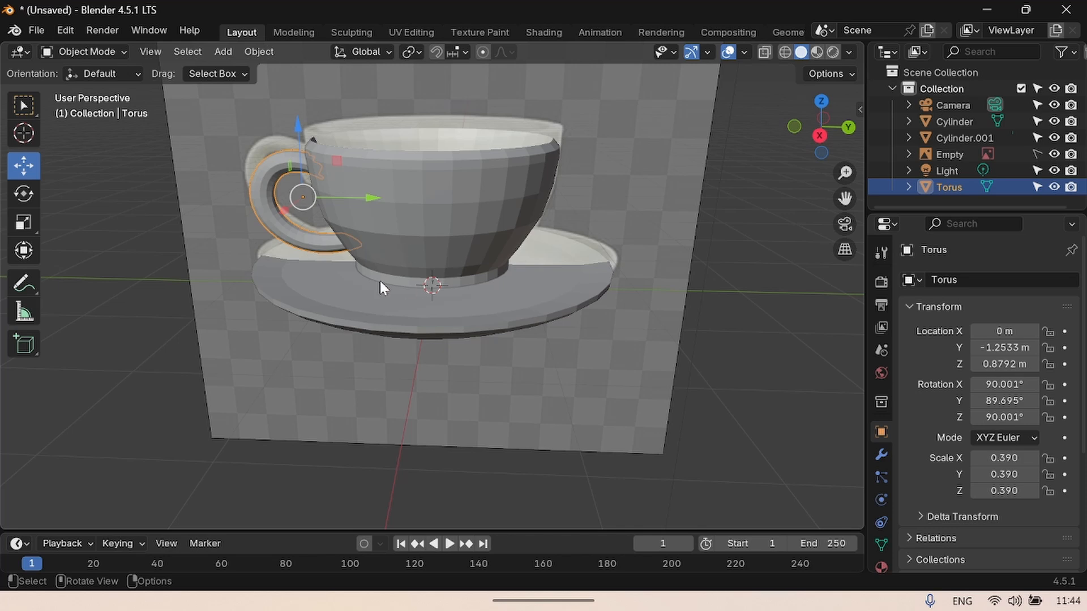
left_click(785, 209)
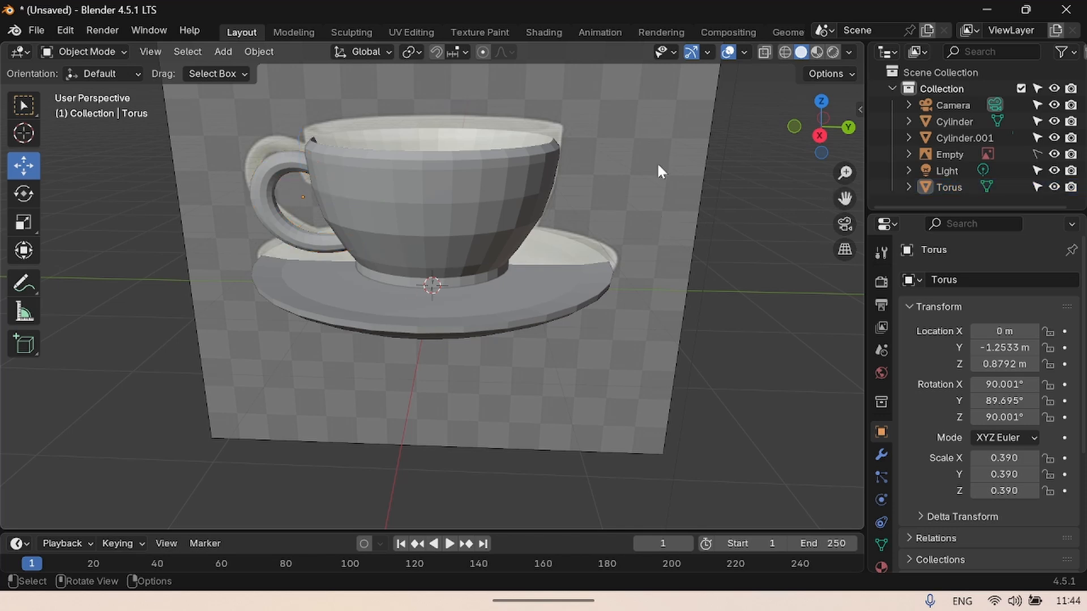
left_click(1053, 154)
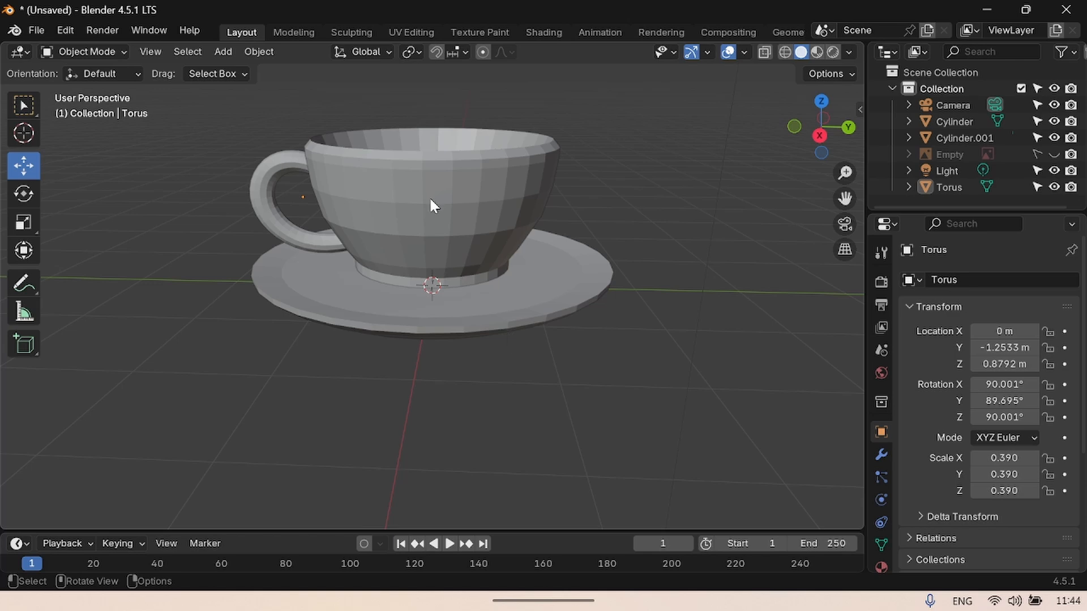
Join the cup and the torus handle into one object, with the handle as the active object
left_click(498, 212)
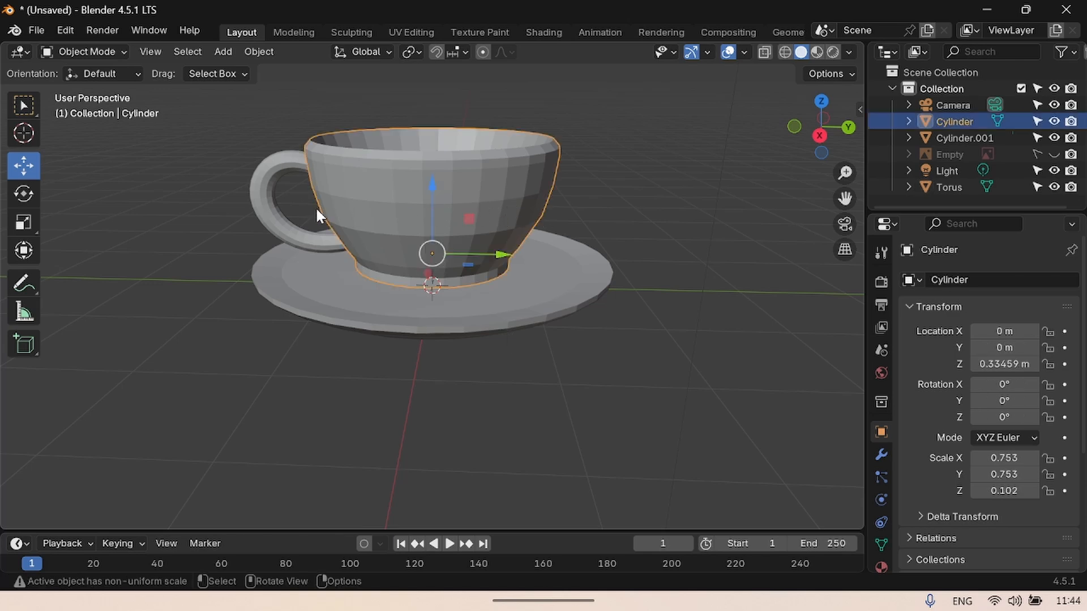
left_click(294, 226, "shift")
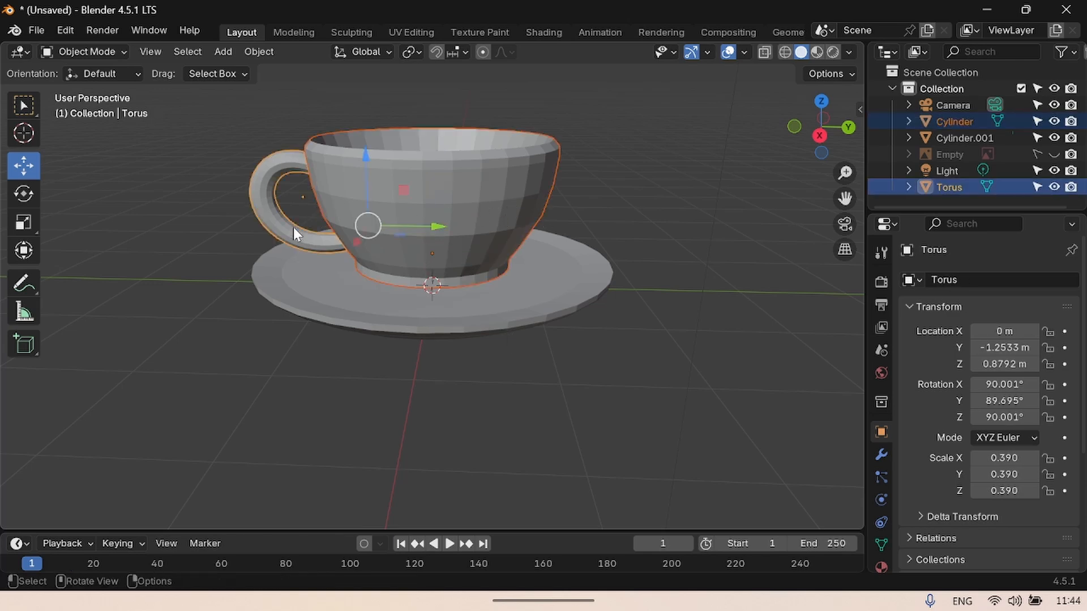
right_click(419, 205)
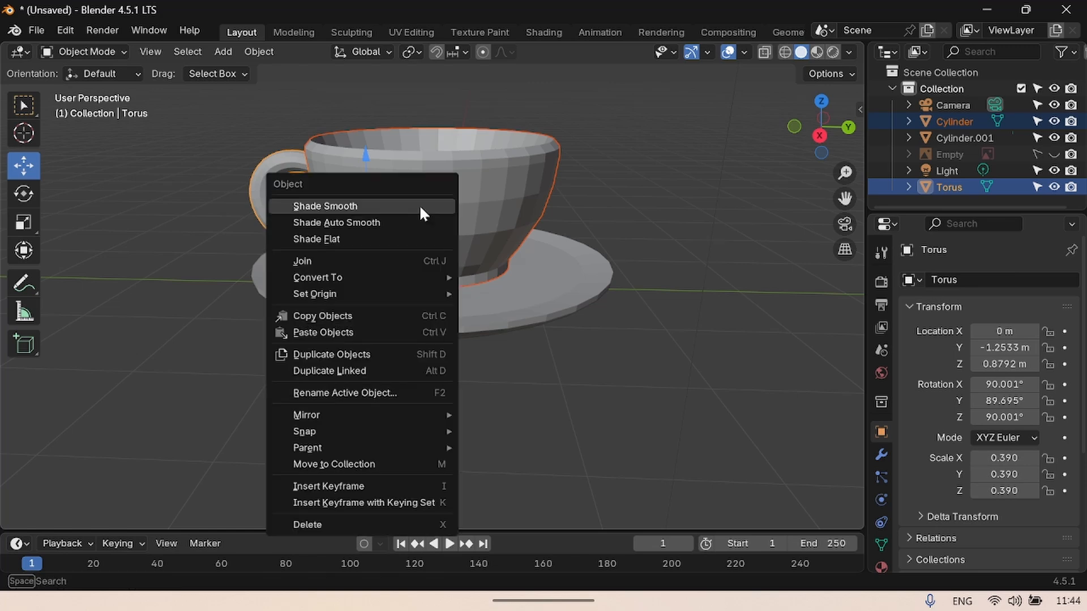
left_click(326, 261)
left_click(444, 222)
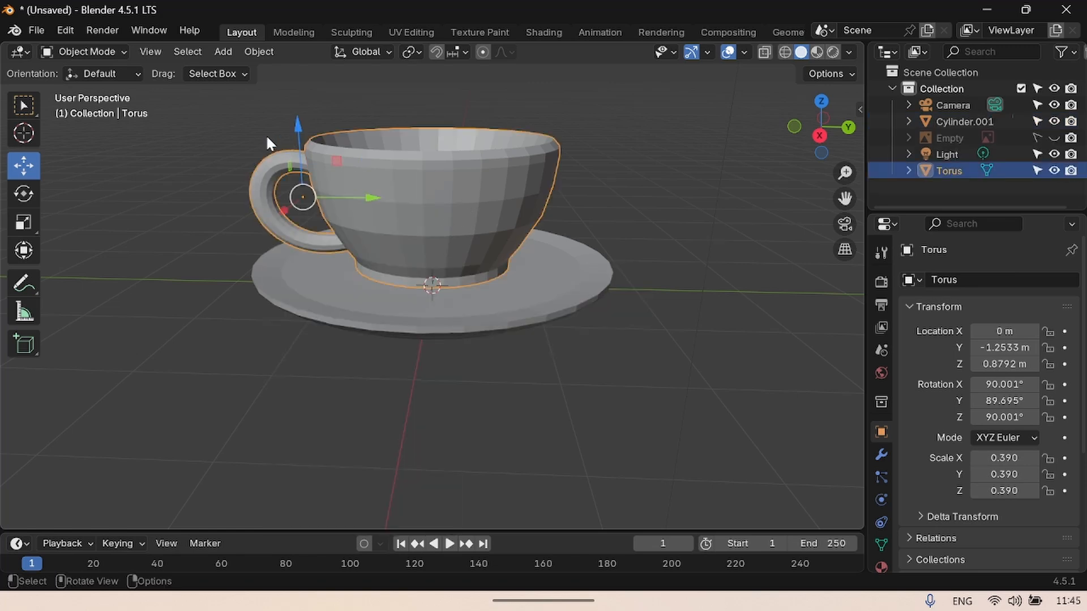
Raise the joined cup above the saucer along Z to about 1.14 m
left_click_drag(294, 126, 295, 100)
left_click(667, 281)
left_click(589, 274)
left_click(475, 166)
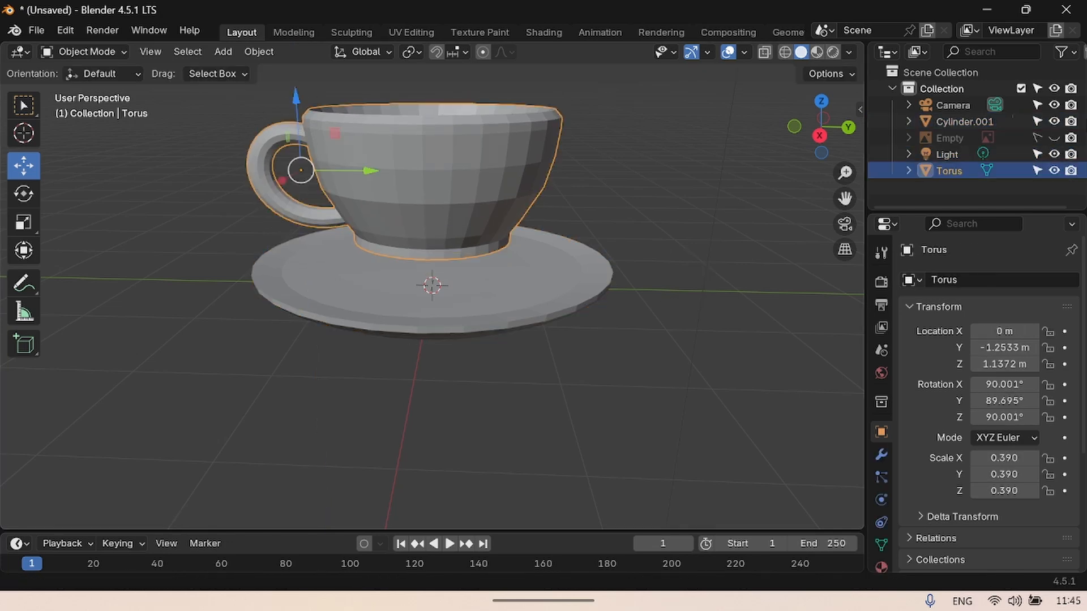
Hide the cup temporarily to inspect the saucer by itself, and show the cup again
left_click(1054, 171)
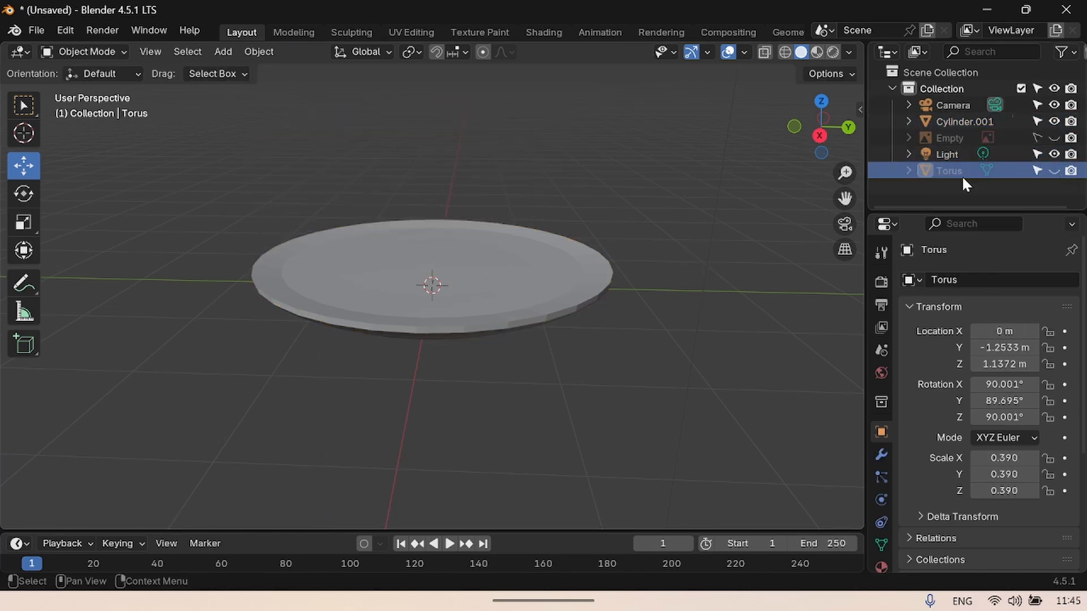
left_click(474, 278)
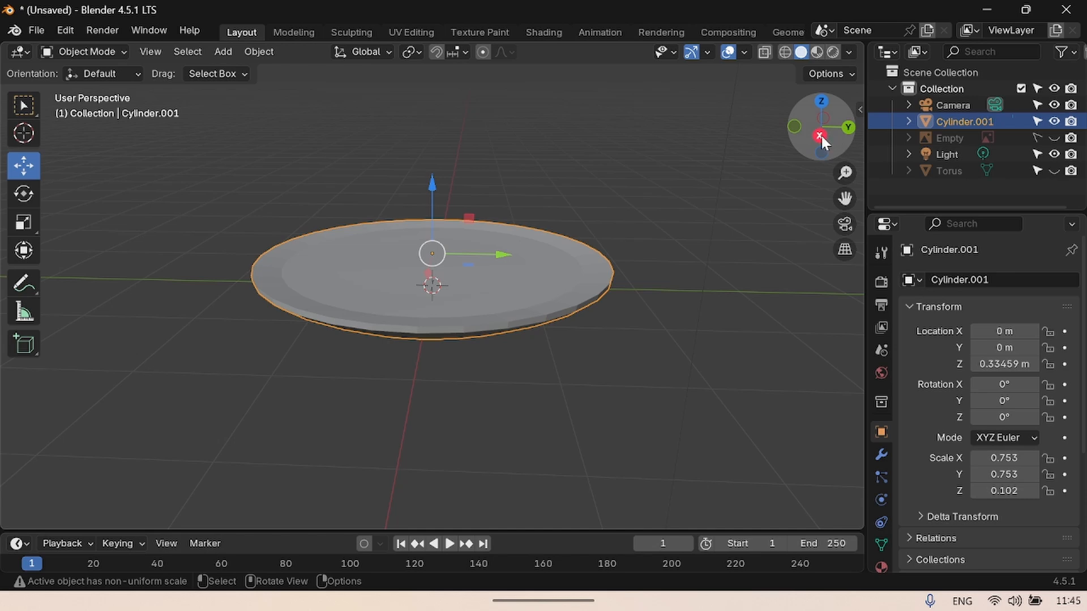
mouse_move(821, 134)
left_mouse_down()
mouse_move(821, 111)
mouse_move(820, 141)
mouse_move(809, 150)
left_mouse_up()
key("ctrl+z")
left_click(1053, 170)
Add a Subdivision Surface modifier to the cup, set its viewport level to 2, apply it, and deselect the cup
left_click(448, 210)
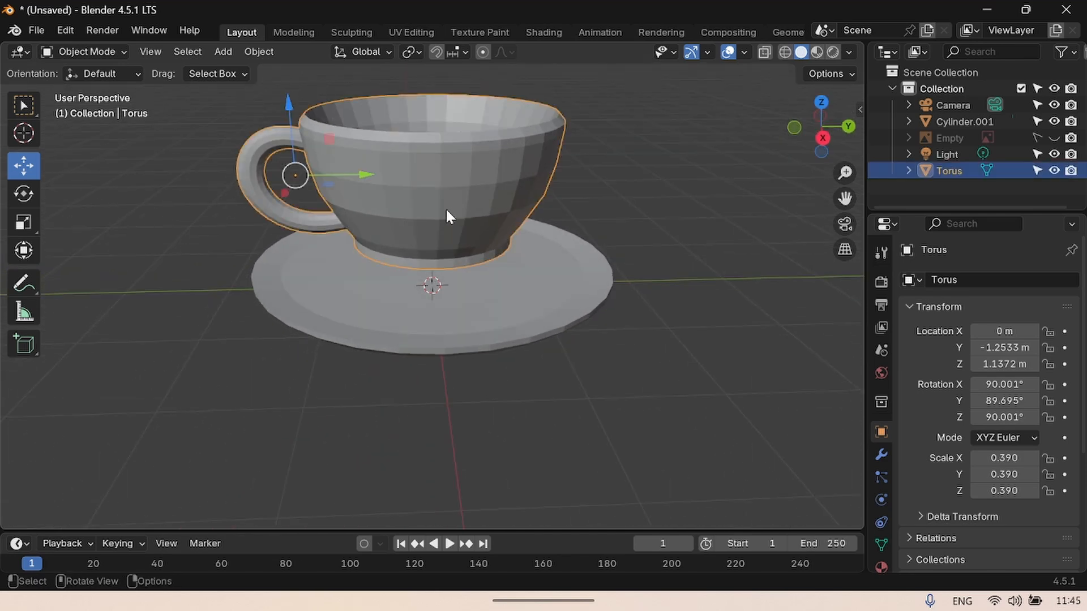
left_click(881, 454)
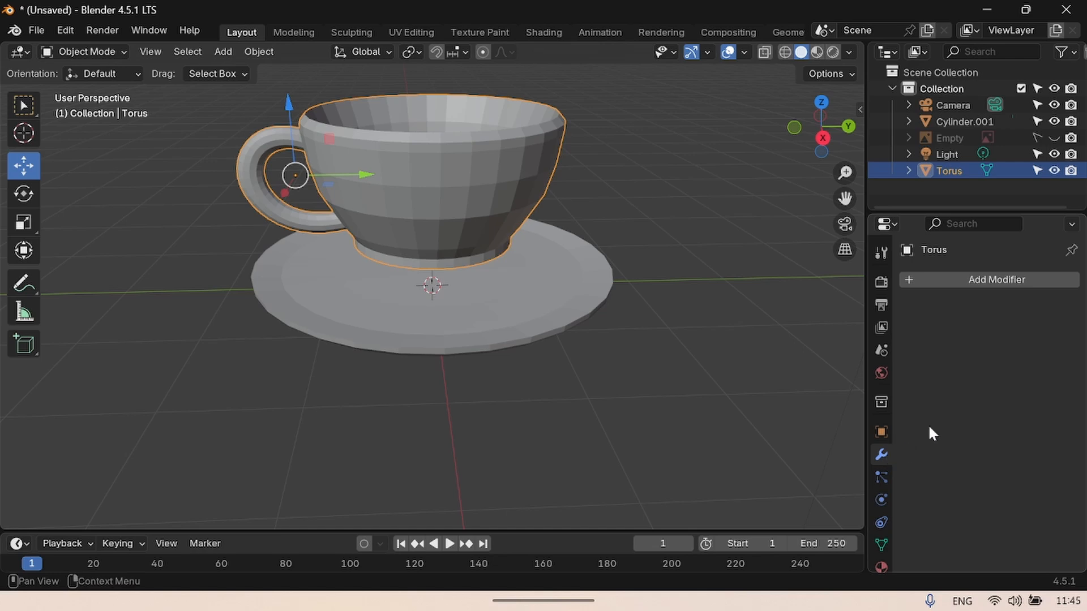
left_click(968, 280)
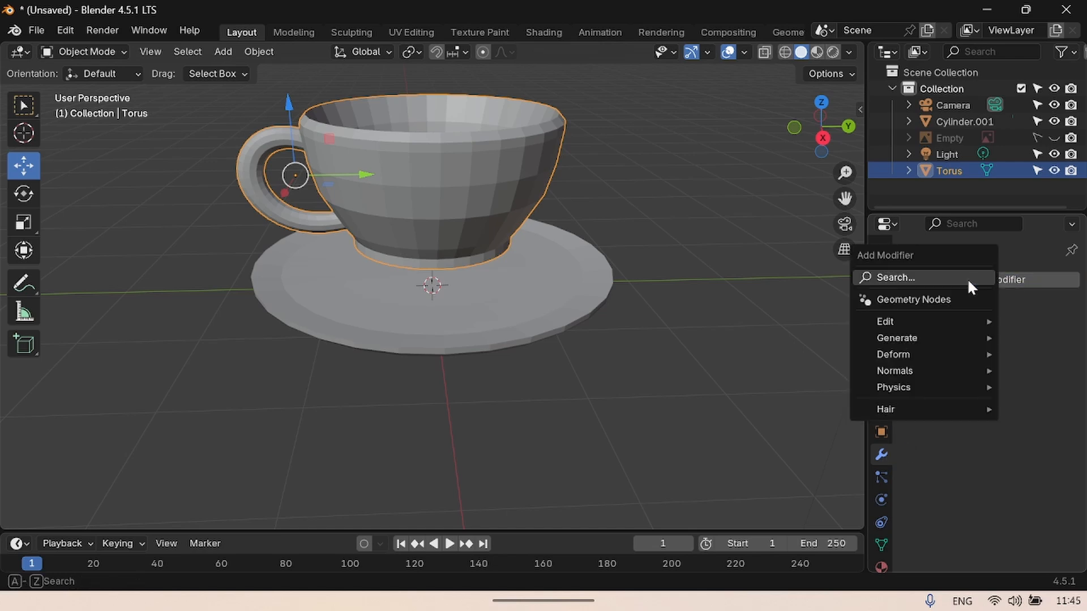
left_click(899, 279)
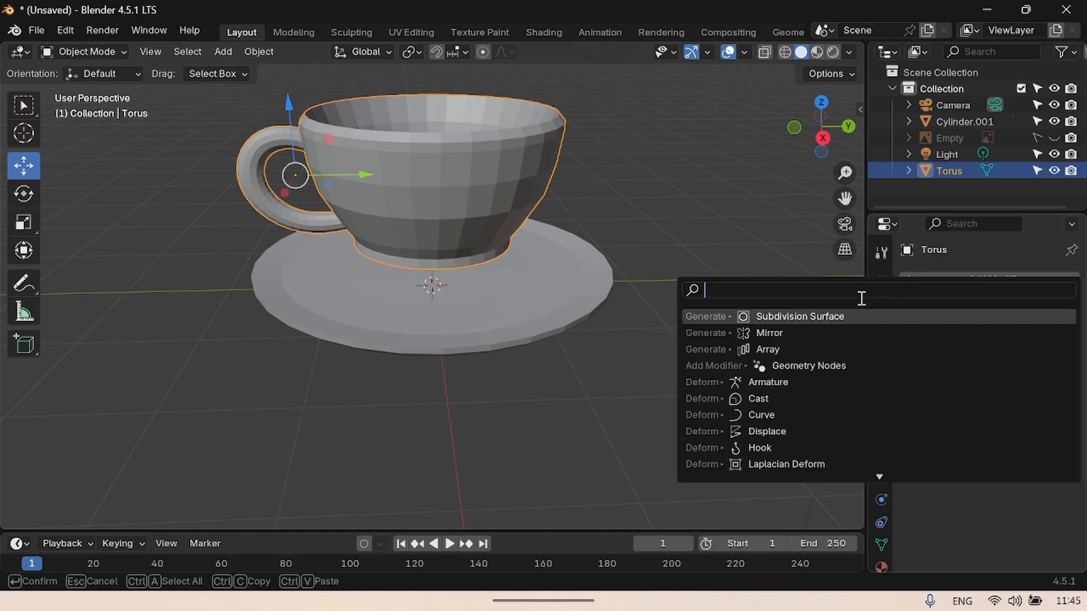
left_click(811, 316)
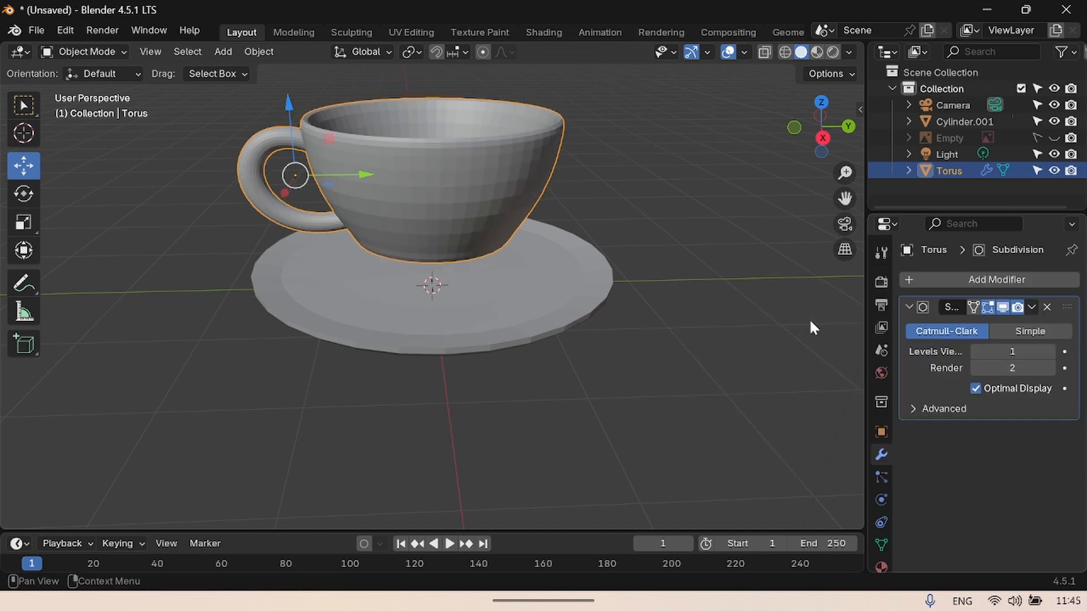
left_click(1003, 351)
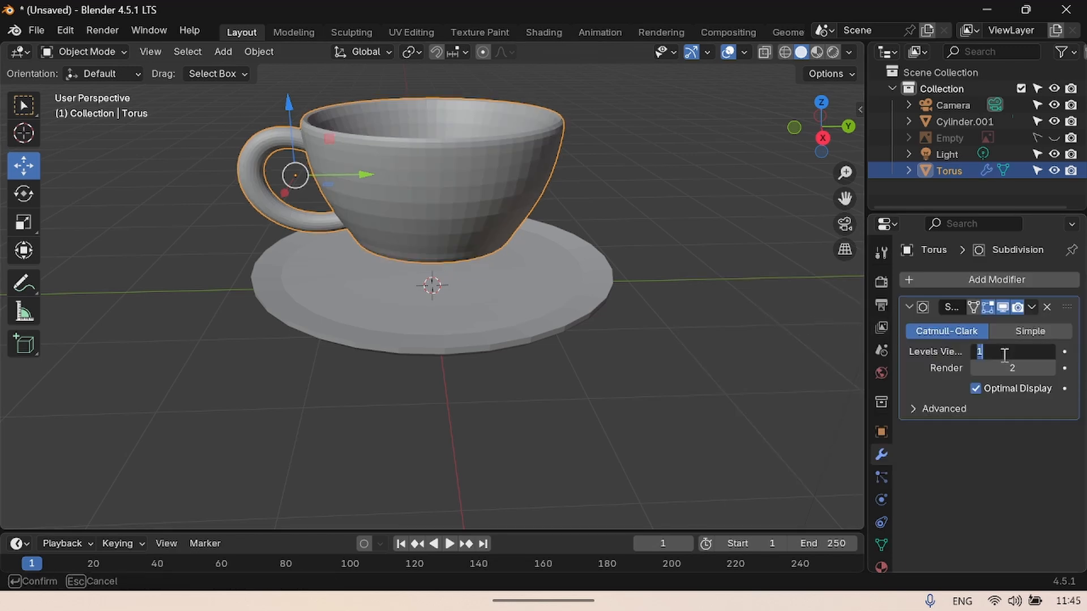
type("2")
left_click(1031, 306)
left_click(953, 321)
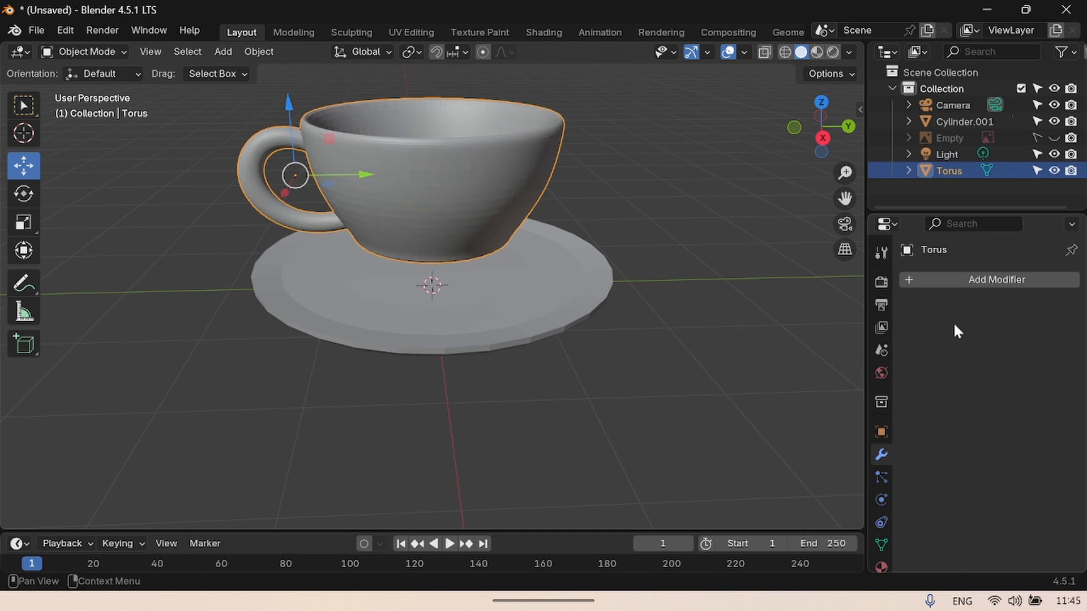
left_click(693, 333)
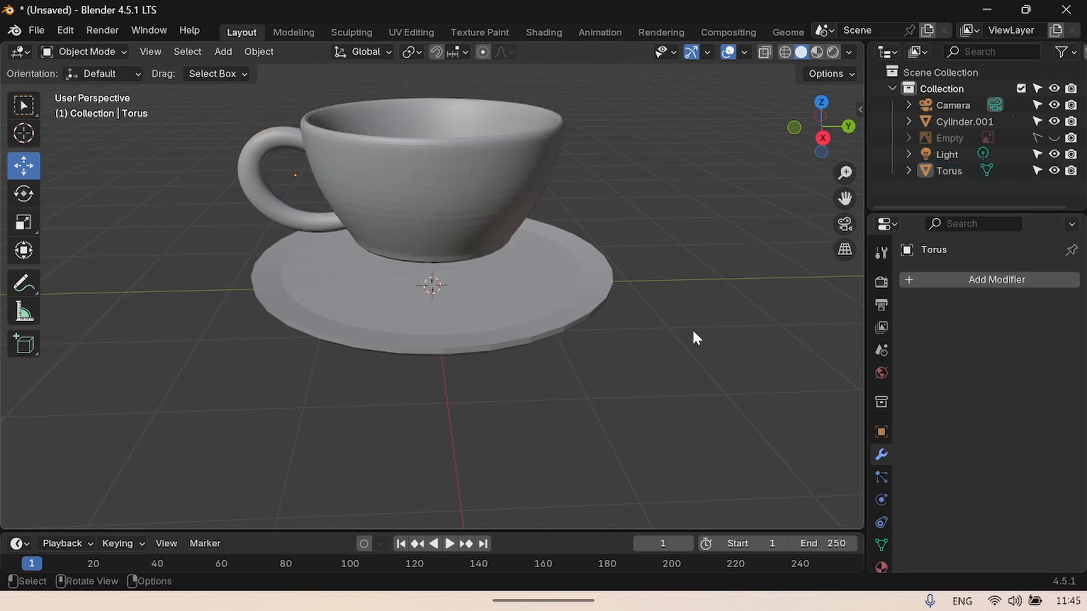
Apply Shade Smooth to the cup and deselect it
left_click(481, 191)
right_click(481, 190)
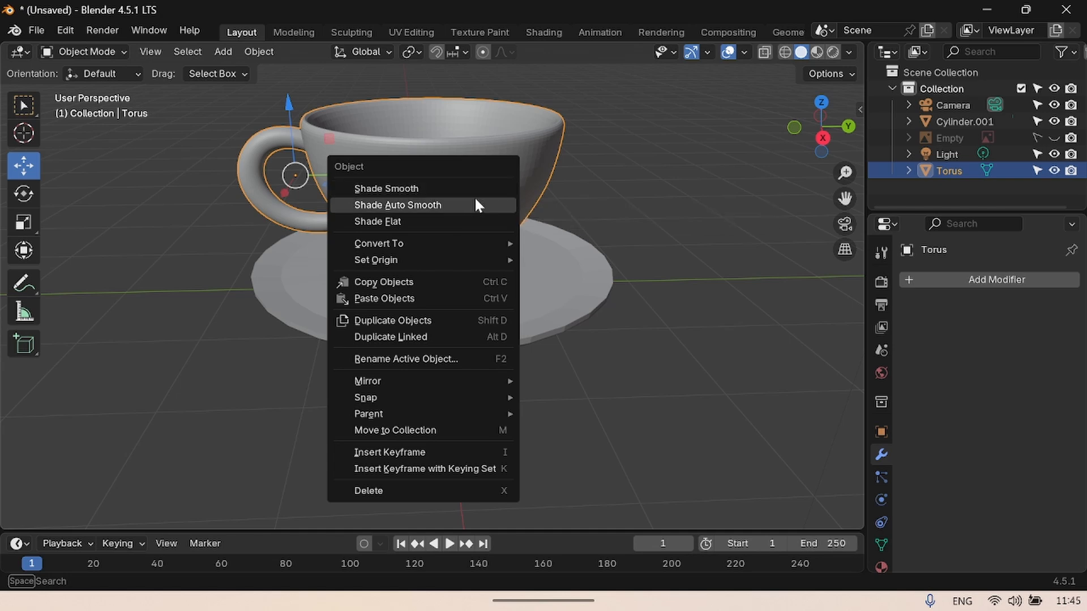
left_click(436, 190)
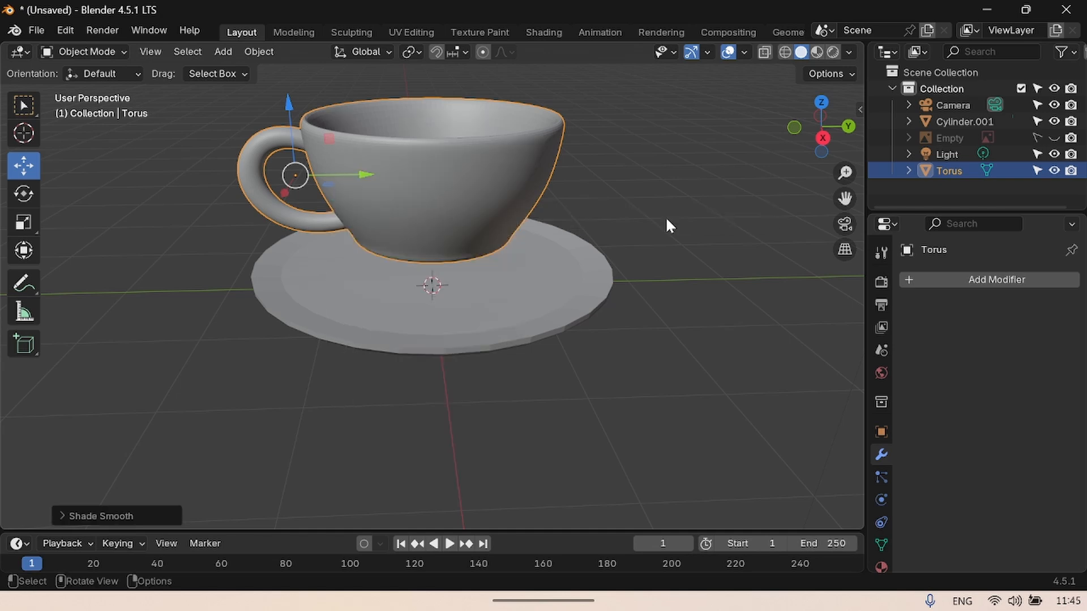
left_click(748, 198)
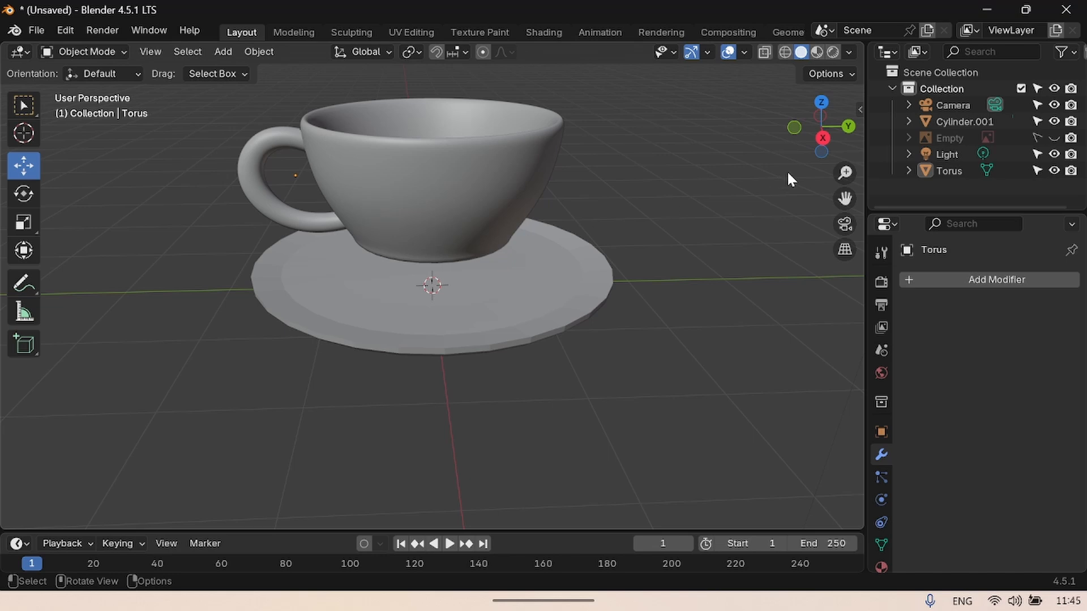
Add a Subdivision Surface modifier to the saucer, set its viewport level to 2, and apply it
left_click_drag(816, 151, 831, 121)
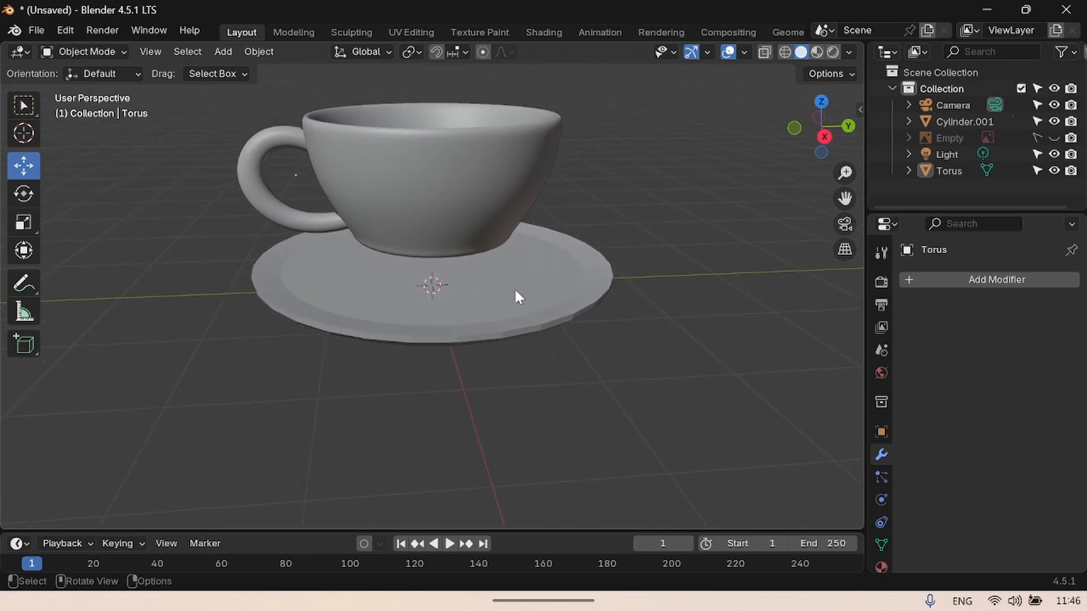
left_click(478, 306)
left_click(942, 280)
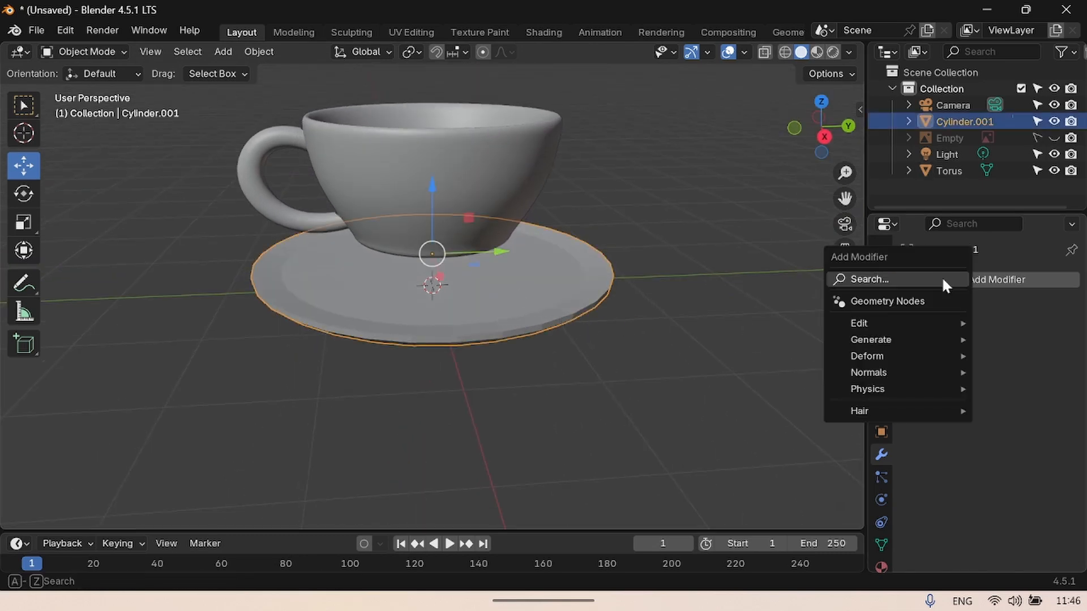
left_click(865, 279)
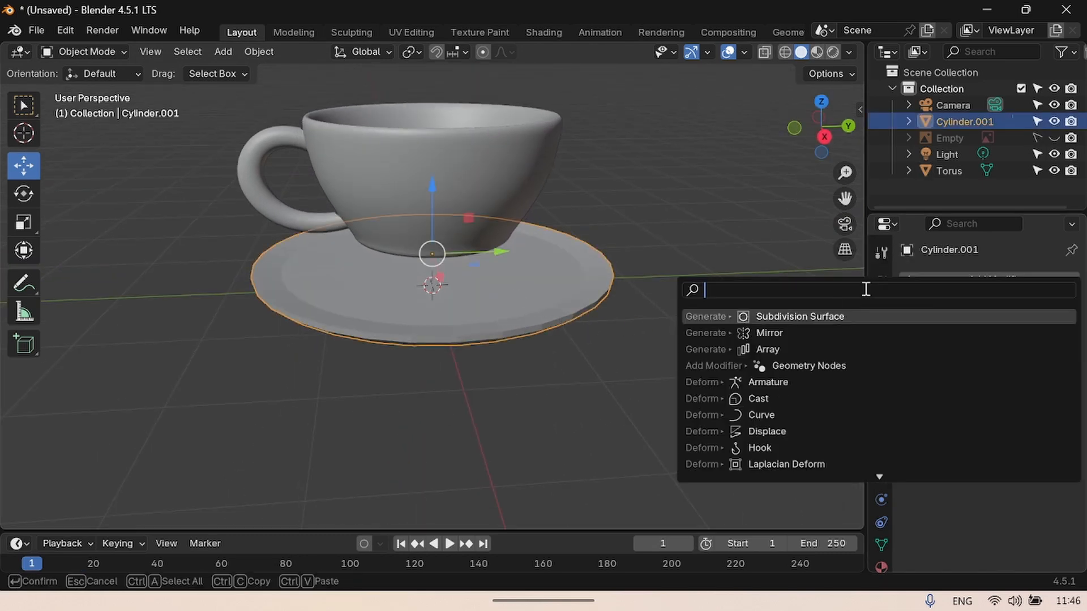
left_click(812, 317)
left_click(1010, 346)
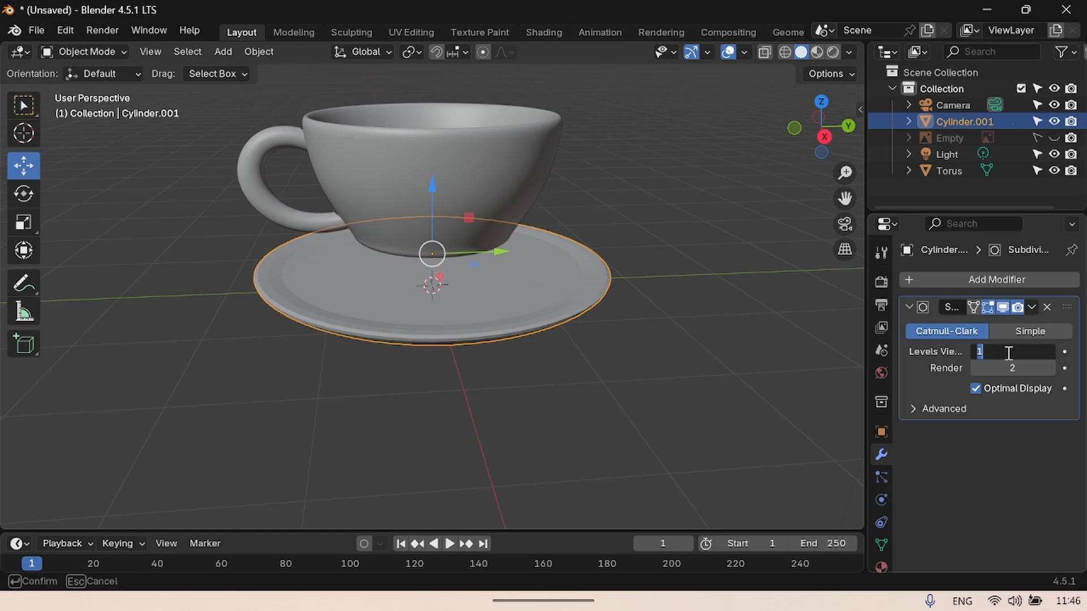
type("2")
key("Return")
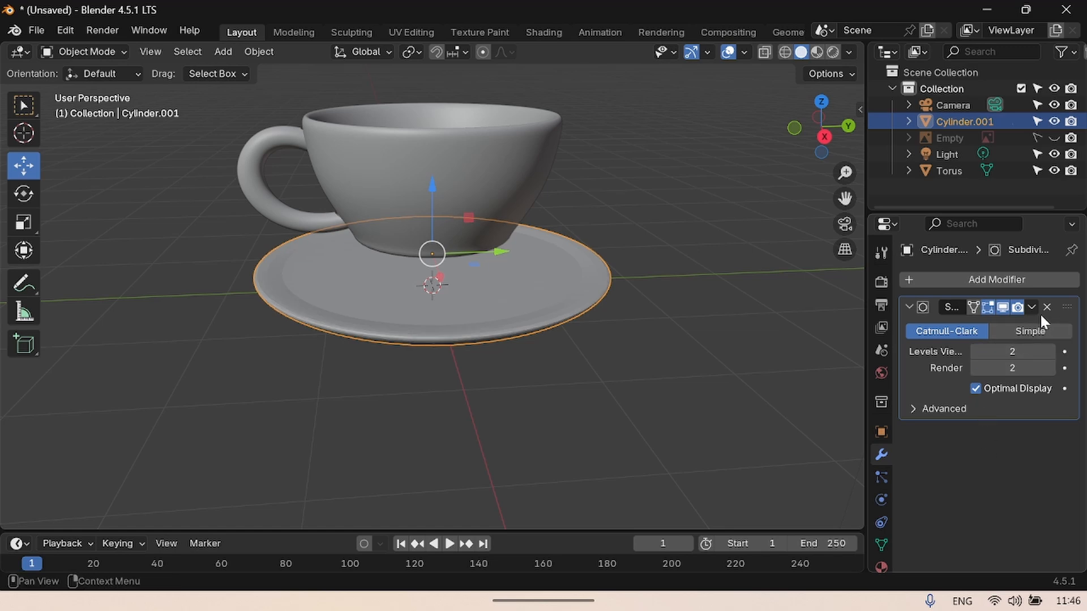
left_click(1028, 303)
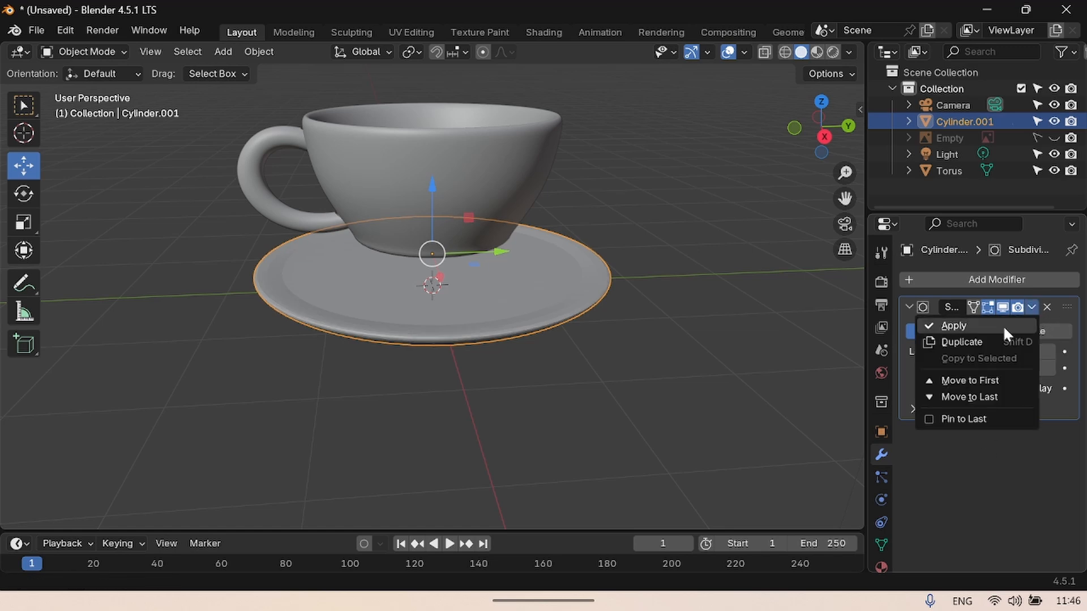
left_click(1003, 325)
Apply Shade Smooth to the saucer and deselect it
right_click(519, 304)
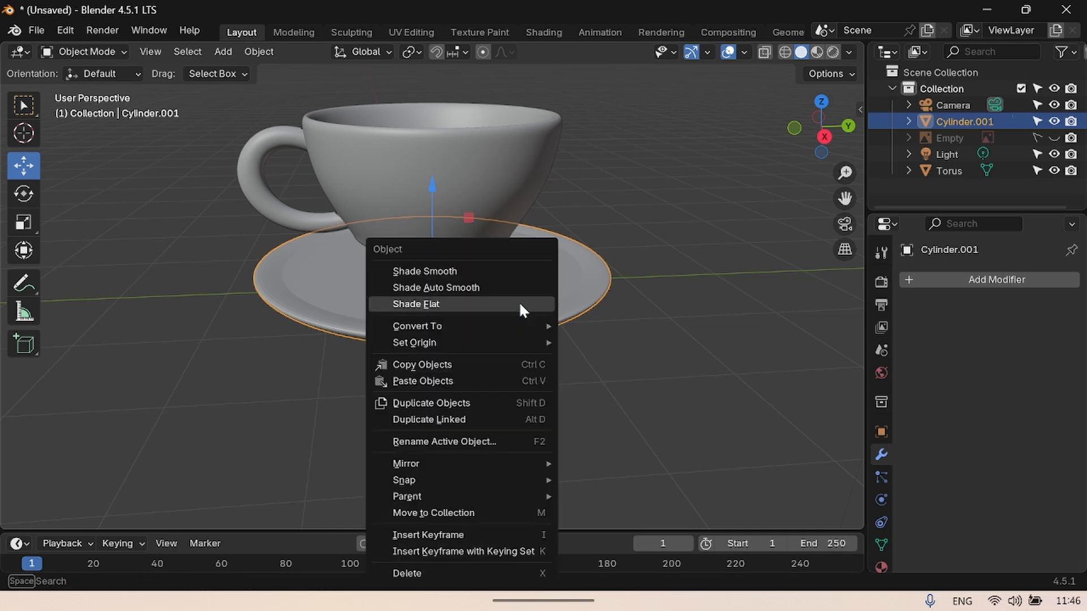
left_click(494, 270)
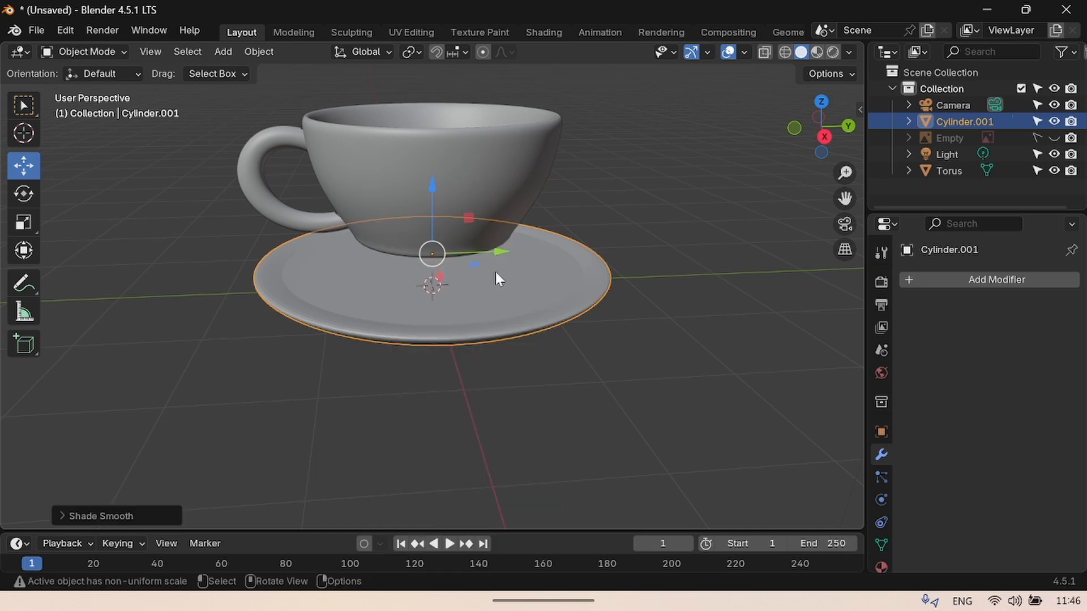
left_click(670, 306)
Lower the cup along Z onto the saucer, adjust its height so the base rests on the surface, and deselect it
left_click(379, 152)
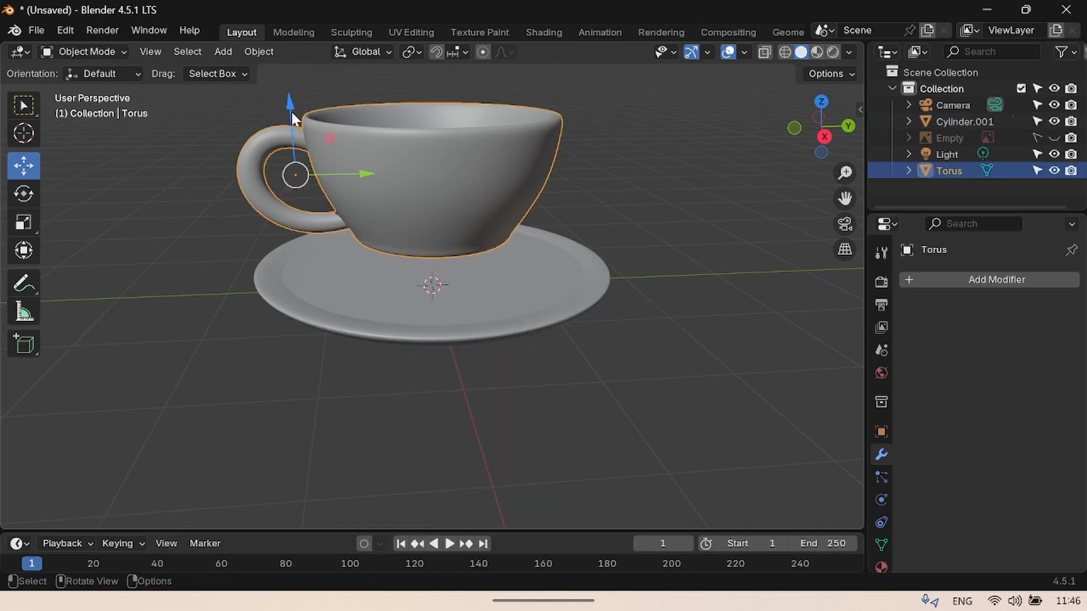
left_click_drag(291, 111, 301, 165)
left_click(722, 222)
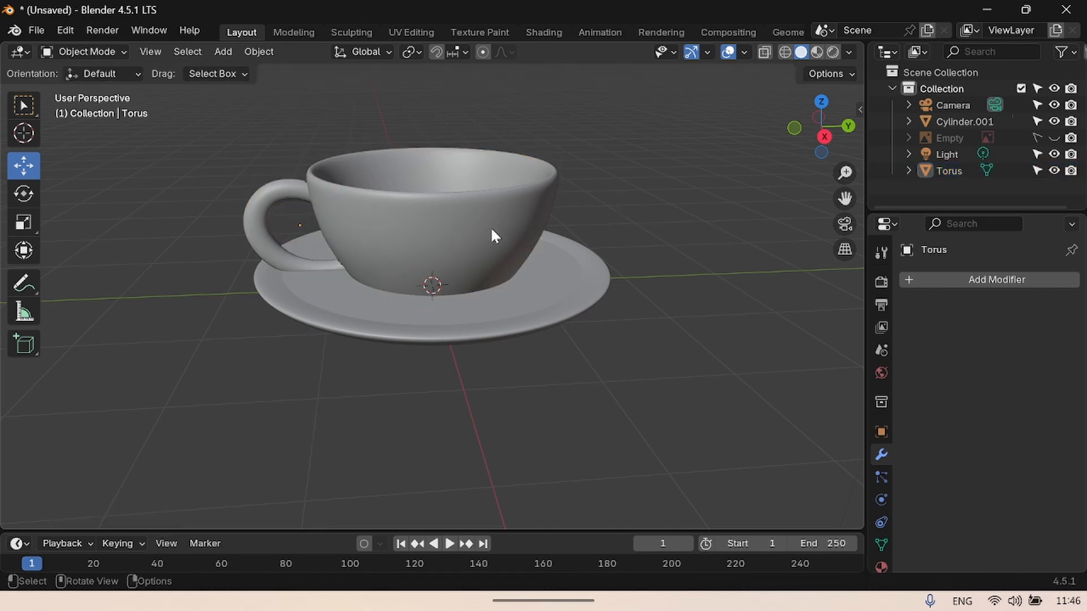
left_click(387, 217)
left_click_drag(296, 153, 297, 139)
left_click(720, 203)
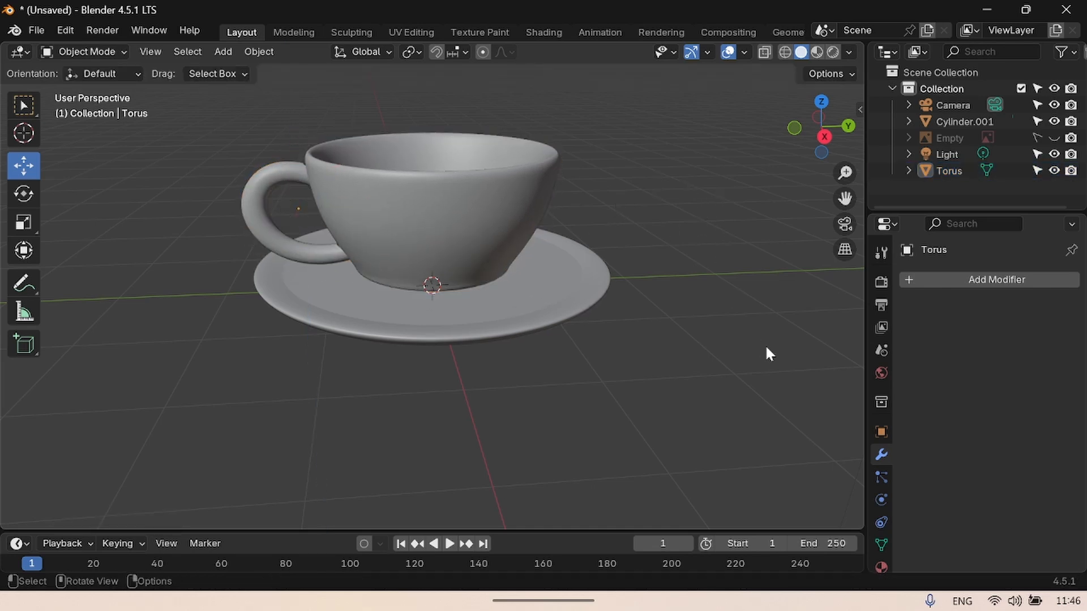